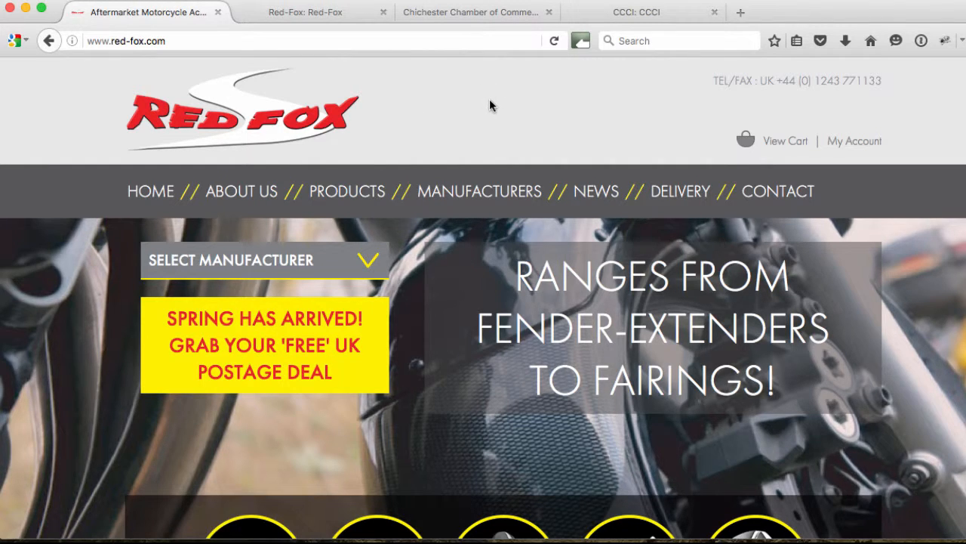
Step: Switch to the Chichester Chamber of Commerce public homepage and examine its layout, advertising banners and welcome content
{"action": "left_click", "coordinate": [471, 13]}
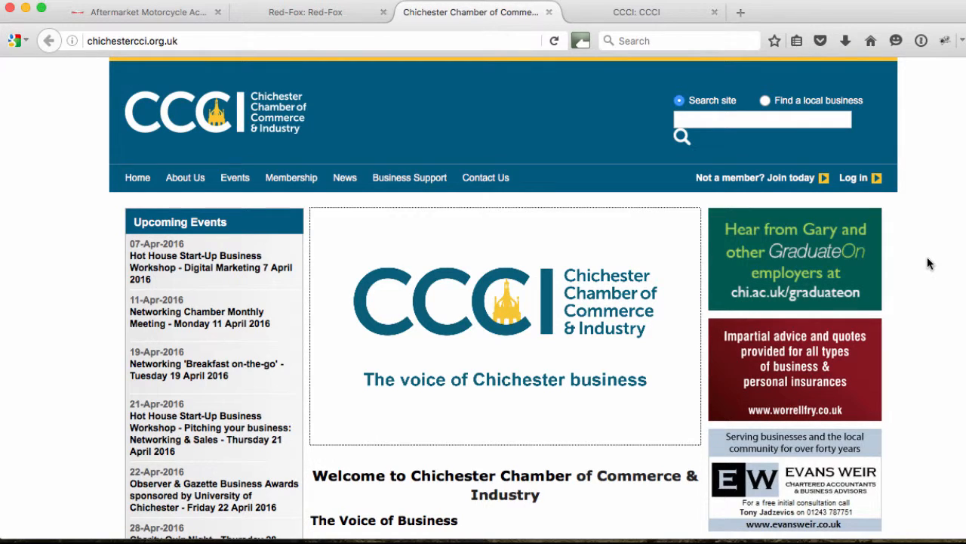
{"action": "scroll", "coordinate": [931, 281], "scroll_direction": "down", "scroll_amount": 1}
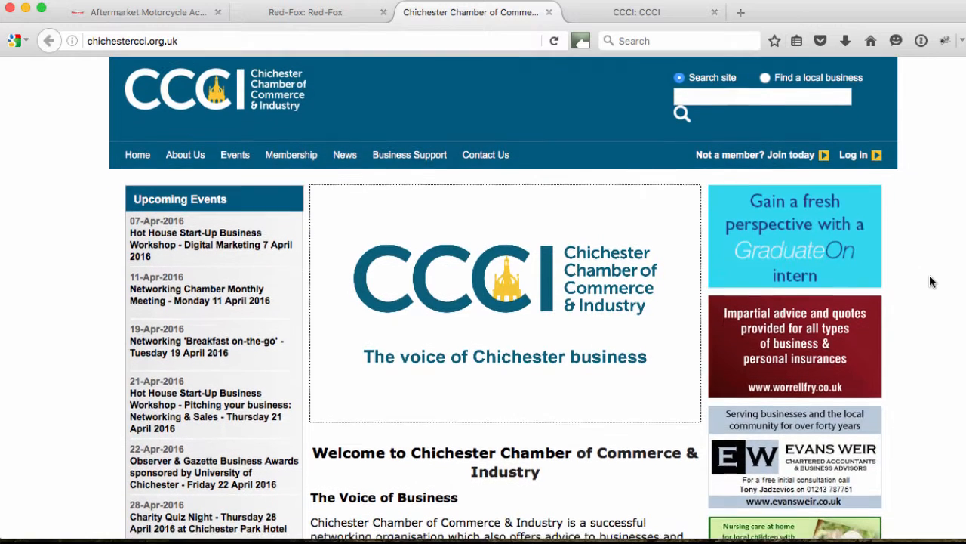
{"action": "scroll", "coordinate": [931, 281], "scroll_direction": "up", "scroll_amount": 1}
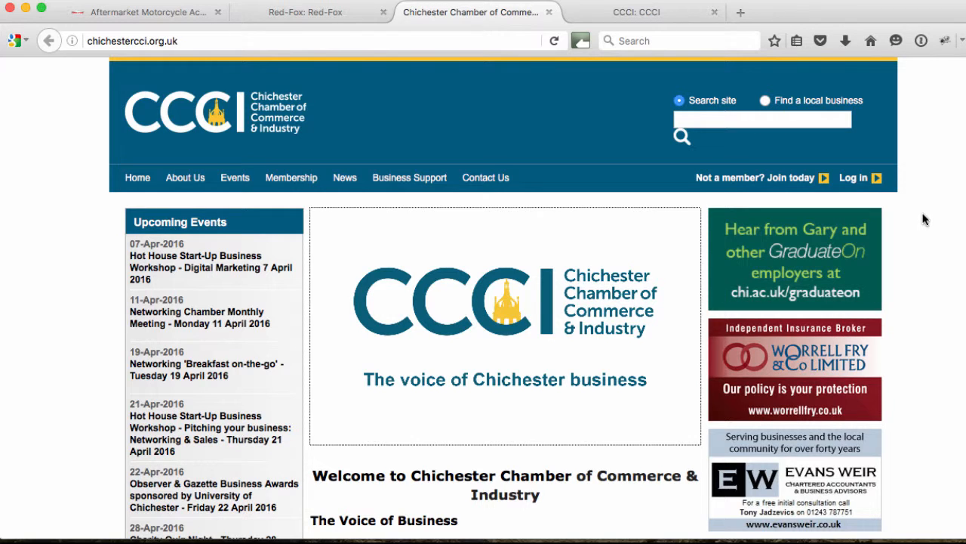
{"action": "scroll", "coordinate": [925, 244], "scroll_direction": "down", "scroll_amount": 1}
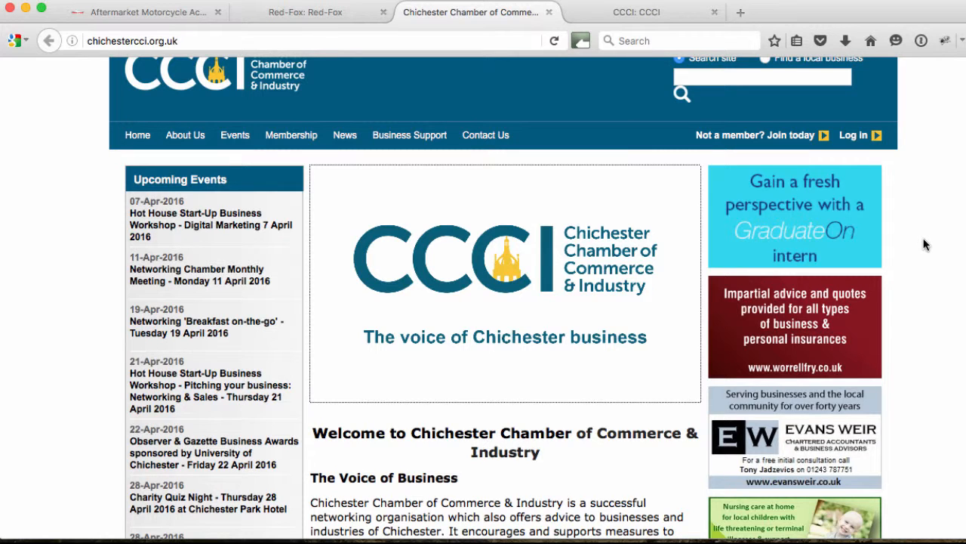
{"action": "scroll", "coordinate": [874, 281], "scroll_direction": "down", "scroll_amount": 2}
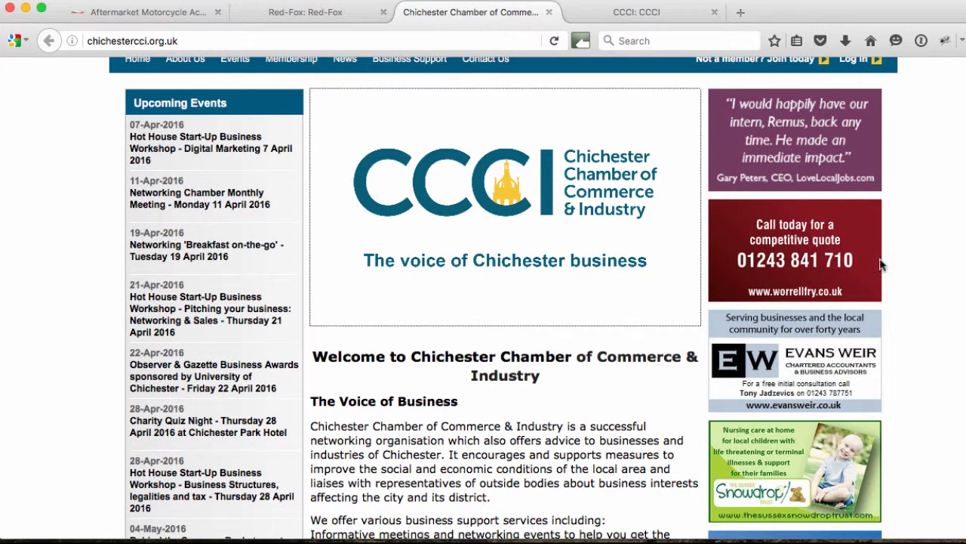
{"action": "scroll", "coordinate": [915, 286], "scroll_direction": "up", "scroll_amount": 3}
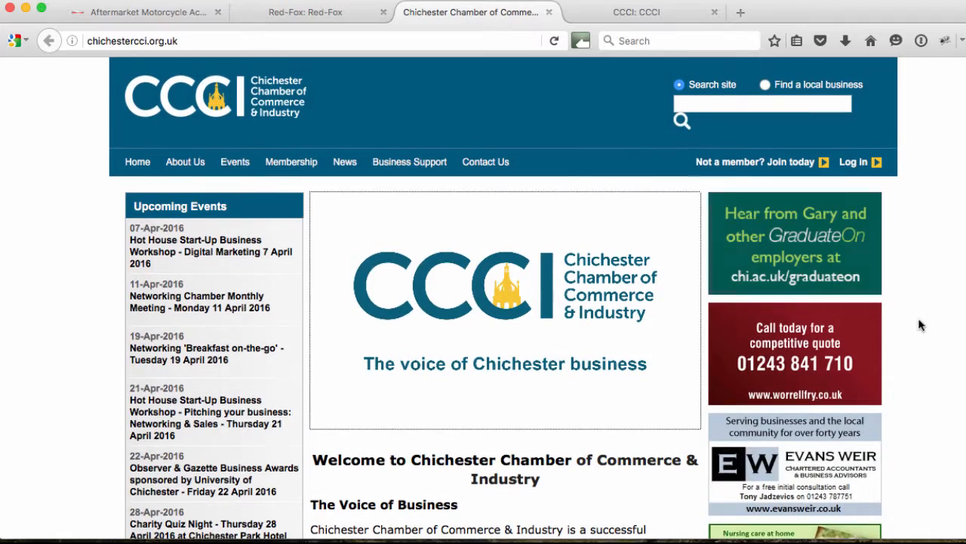
{"action": "scroll", "coordinate": [913, 383], "scroll_direction": "down", "scroll_amount": 6}
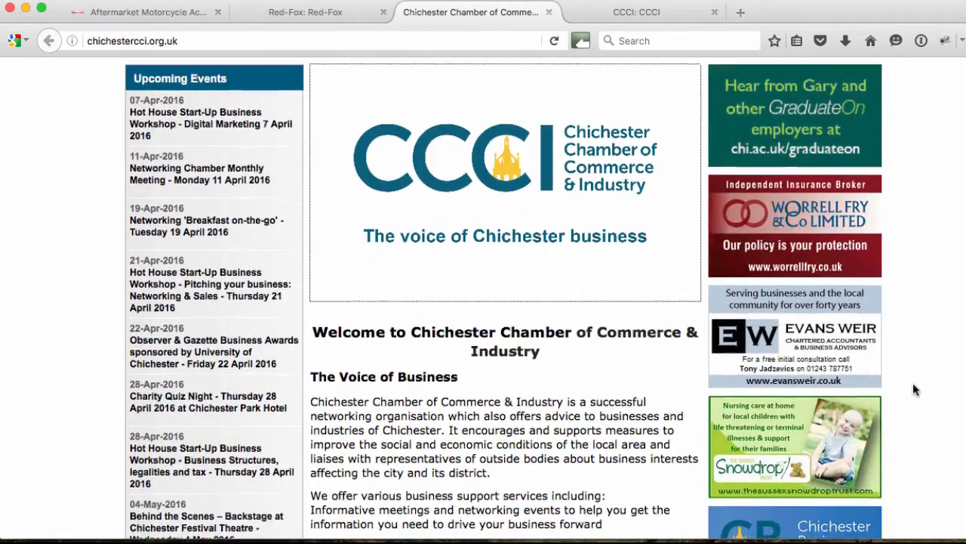
{"action": "scroll", "coordinate": [913, 383], "scroll_direction": "down", "scroll_amount": 4}
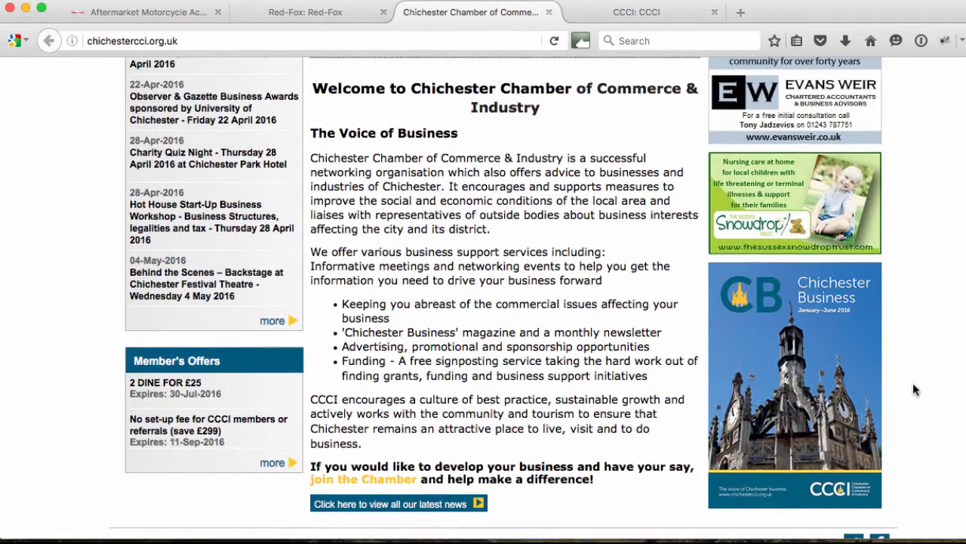
{"action": "scroll", "coordinate": [913, 383], "scroll_direction": "up", "scroll_amount": 4}
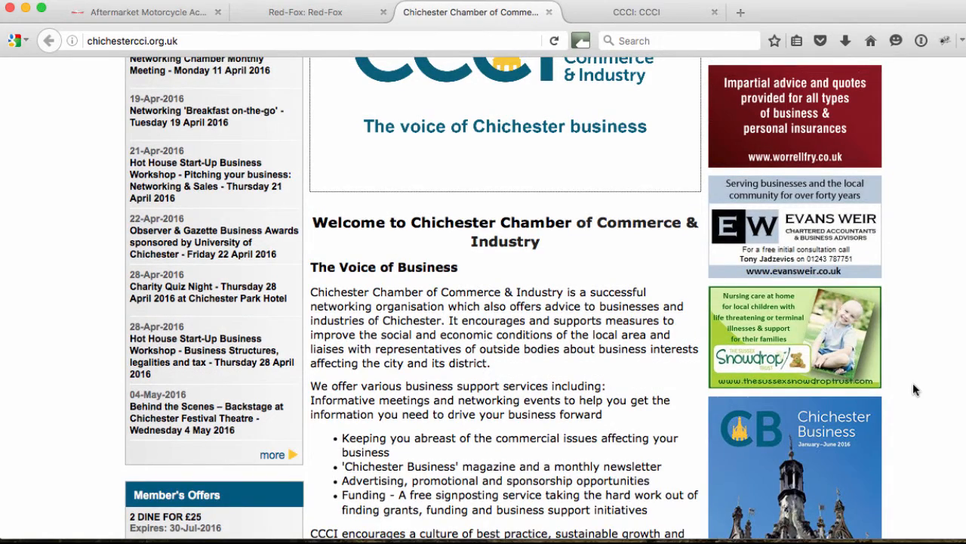
{"action": "scroll", "coordinate": [913, 383], "scroll_direction": "up", "scroll_amount": 5}
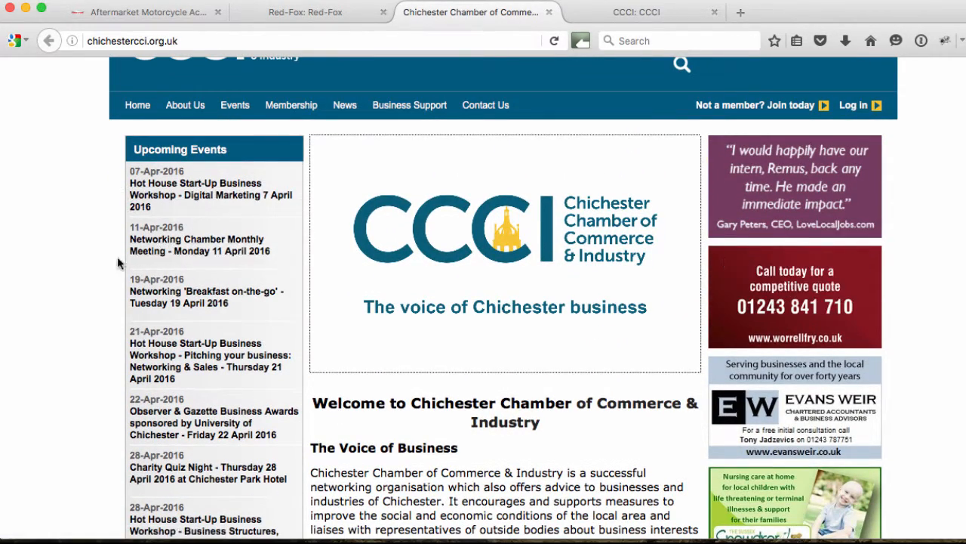
Step: Review the Upcoming Events and Member's Offers listings on the Chamber's homepage
{"action": "scroll", "coordinate": [114, 268], "scroll_direction": "down", "scroll_amount": 2}
{"action": "scroll", "coordinate": [106, 306], "scroll_direction": "down", "scroll_amount": 4}
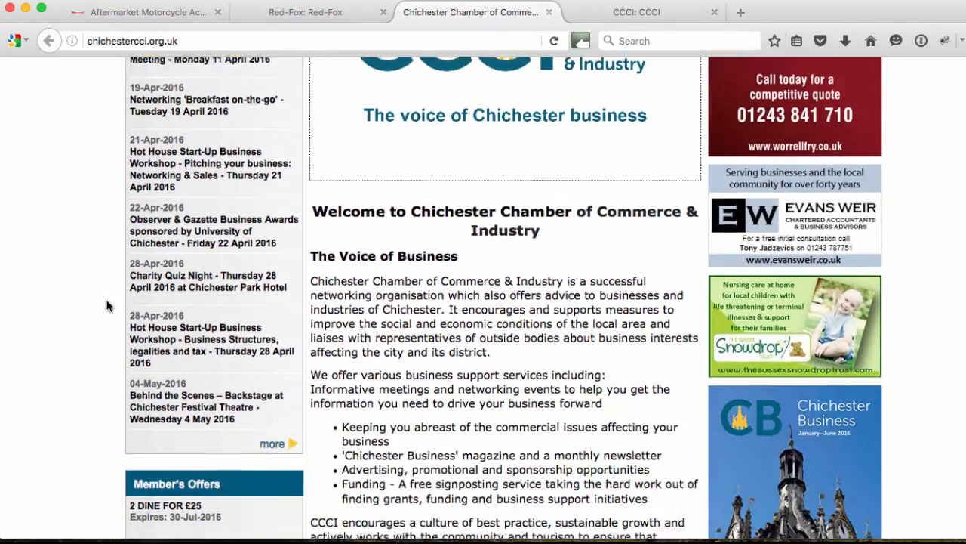
{"action": "scroll", "coordinate": [107, 305], "scroll_direction": "up", "scroll_amount": 6}
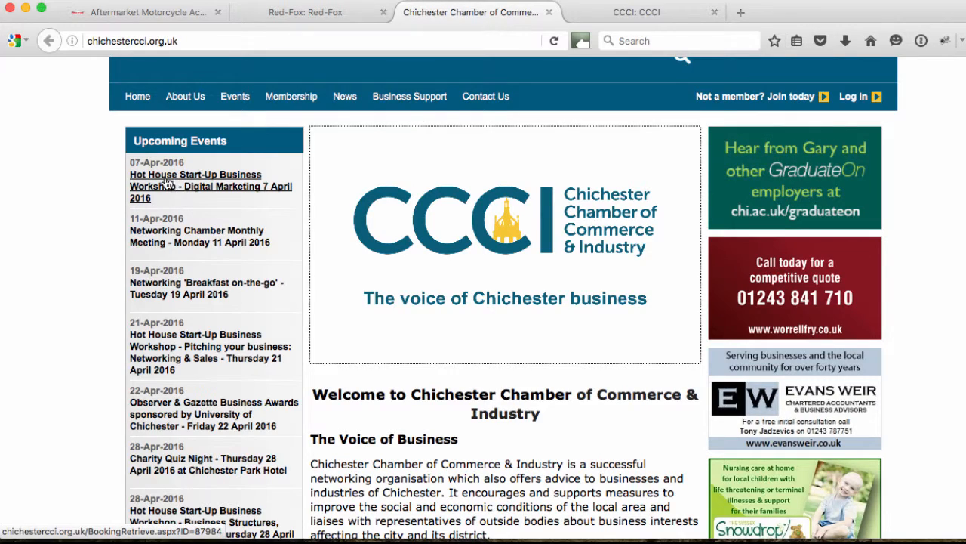
{"action": "scroll", "coordinate": [98, 221], "scroll_direction": "down", "scroll_amount": 10}
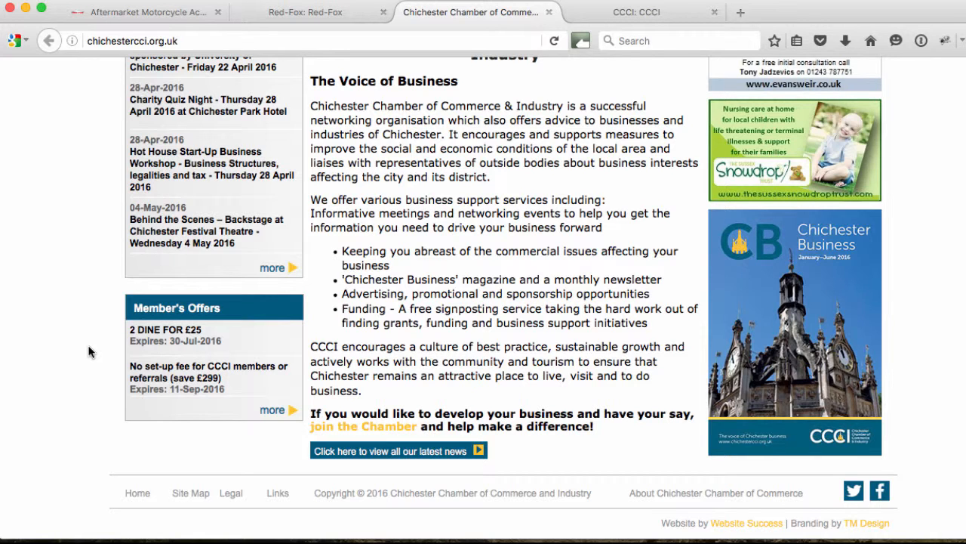
{"action": "scroll", "coordinate": [88, 351], "scroll_direction": "up", "scroll_amount": 10}
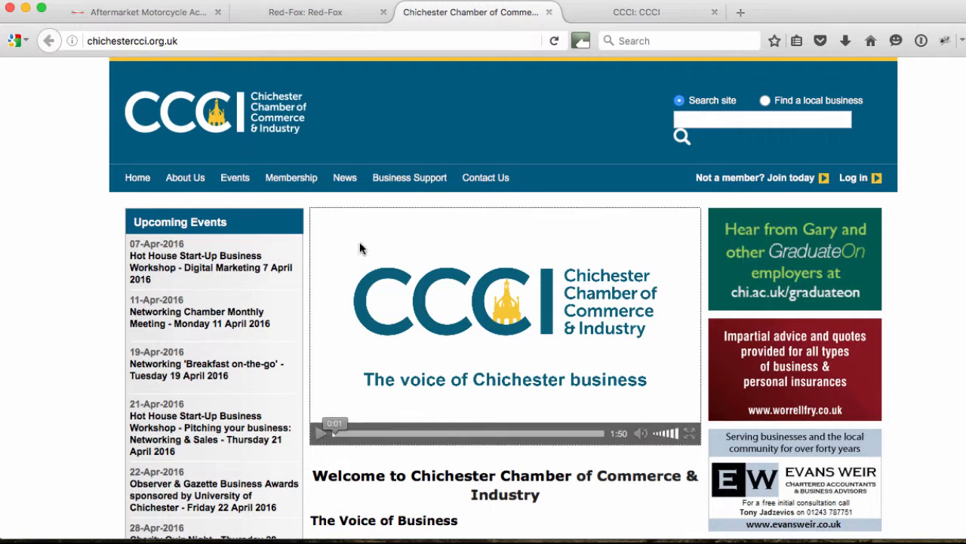
Step: Open the CCCI admin dashboard and examine visits with the overview extended back to 17-Mar, then return it to 31-Mar to 6-Apr
{"action": "left_click", "coordinate": [625, 13]}
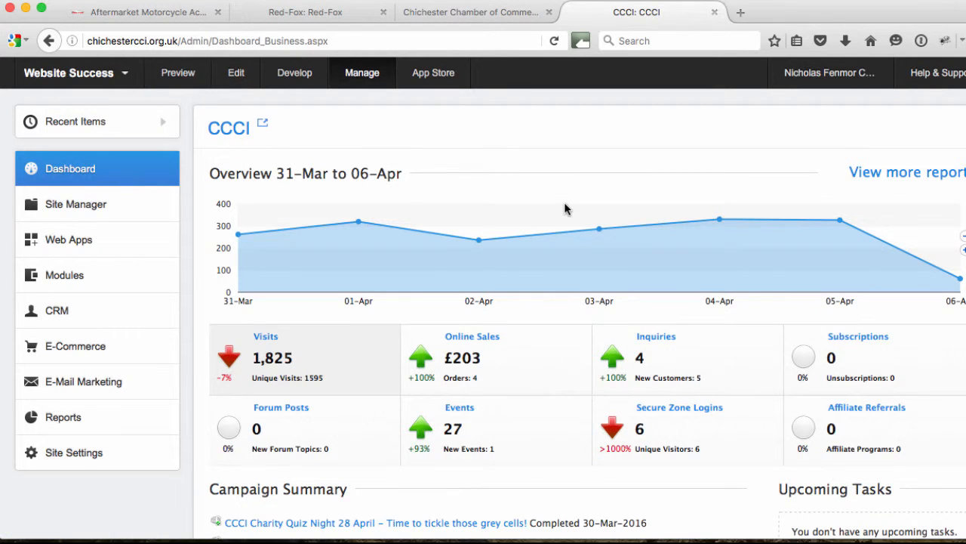
{"action": "scroll", "coordinate": [565, 208], "scroll_direction": "down", "scroll_amount": 3}
{"action": "scroll", "coordinate": [564, 209], "scroll_direction": "up", "scroll_amount": 1}
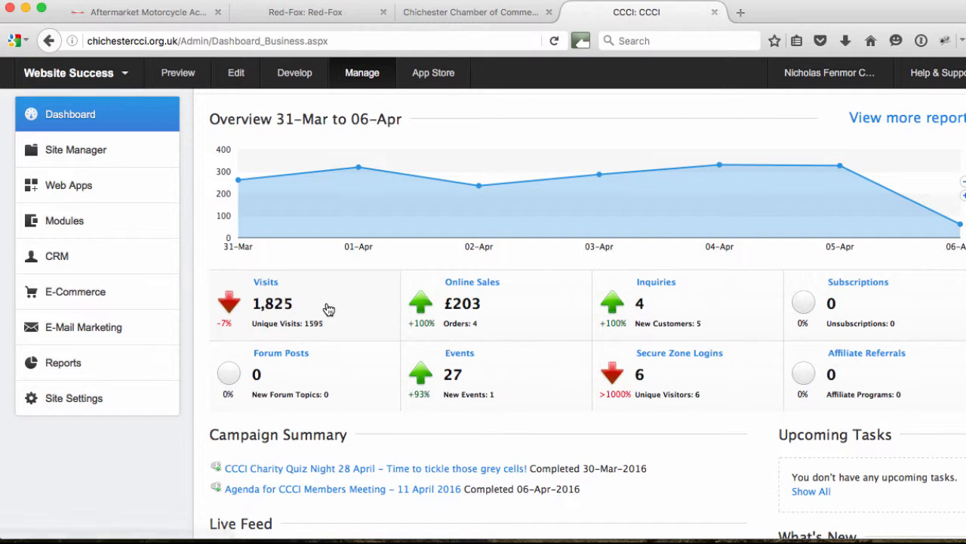
{"action": "left_click", "coordinate": [359, 277]}
{"action": "left_click", "coordinate": [963, 187]}
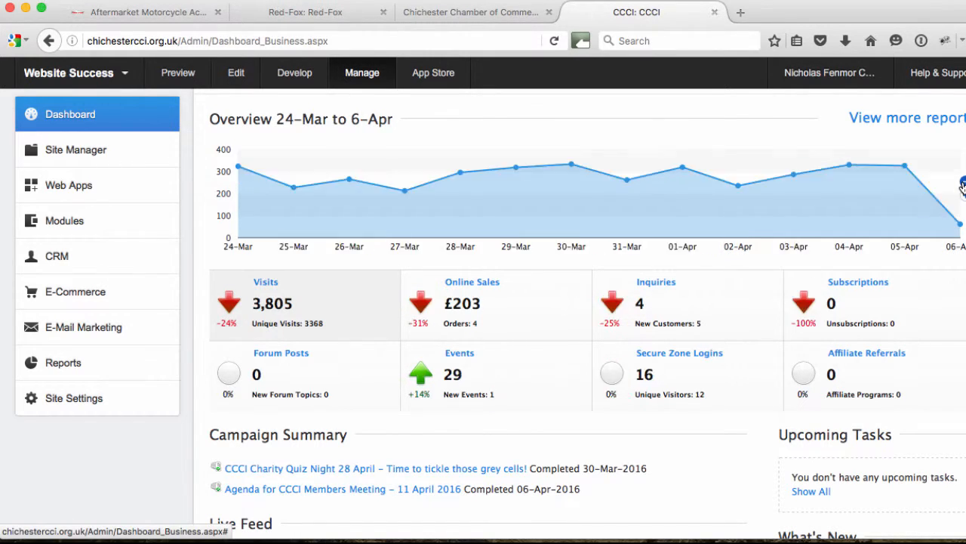
{"action": "left_click", "coordinate": [962, 187]}
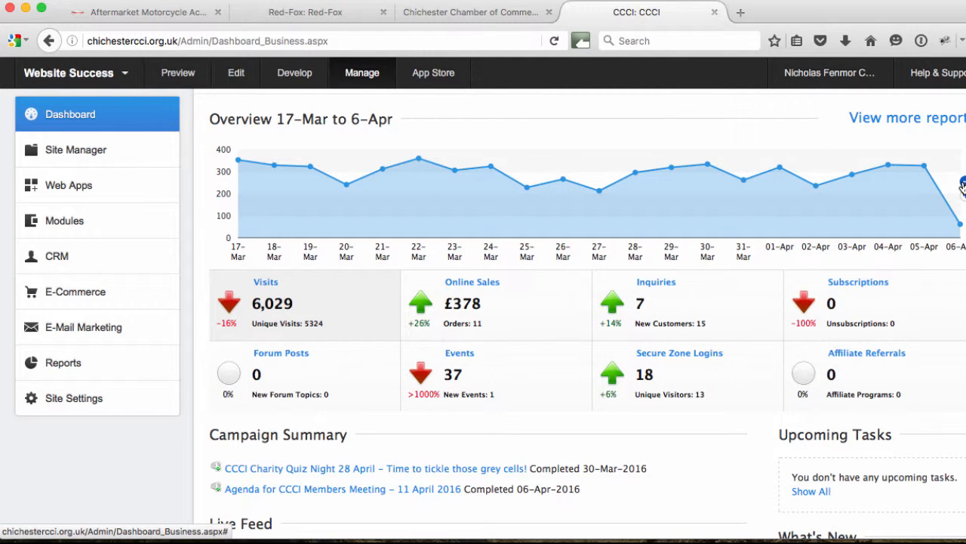
{"action": "left_click", "coordinate": [963, 196]}
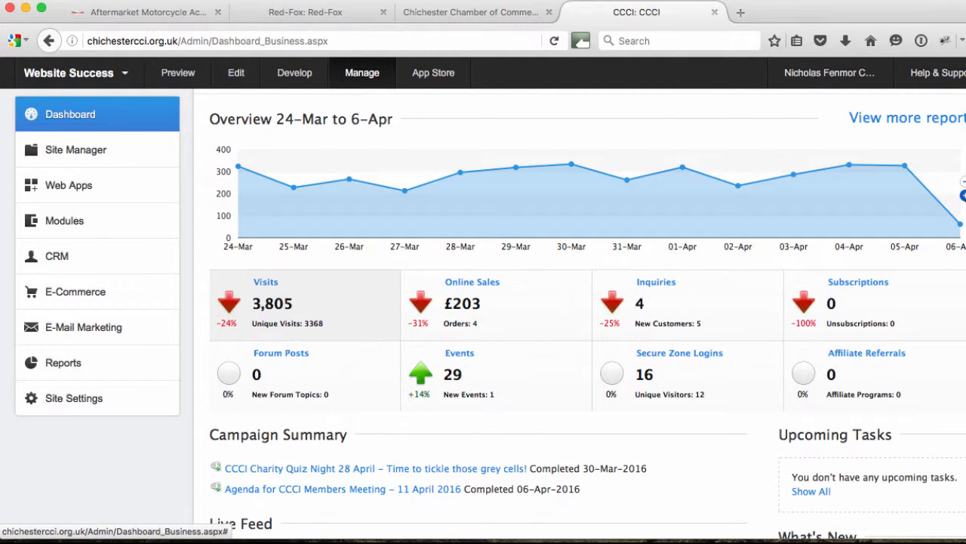
{"action": "left_click", "coordinate": [964, 196]}
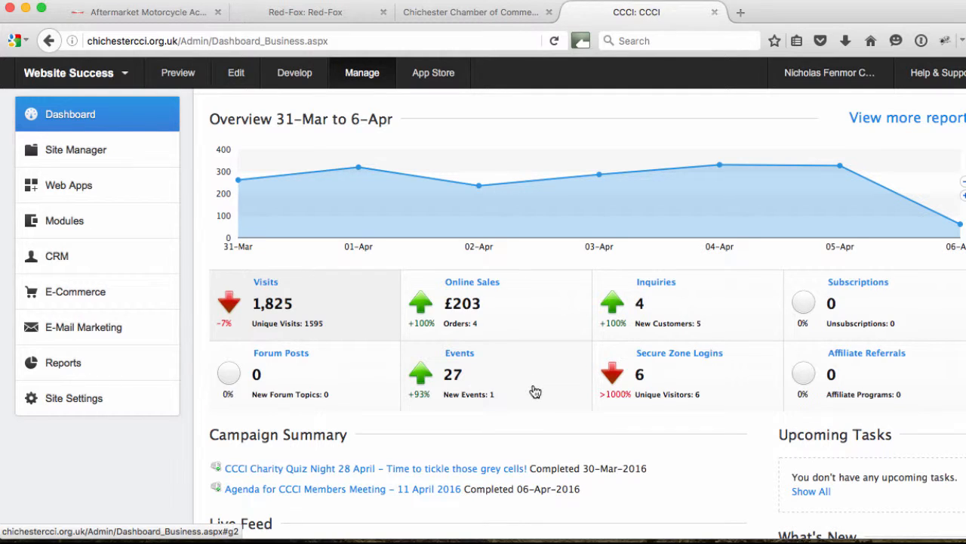
Step: Review the Campaign Summary and Live Feed sections of the CCCI dashboard
{"action": "scroll", "coordinate": [535, 392], "scroll_direction": "down", "scroll_amount": 4}
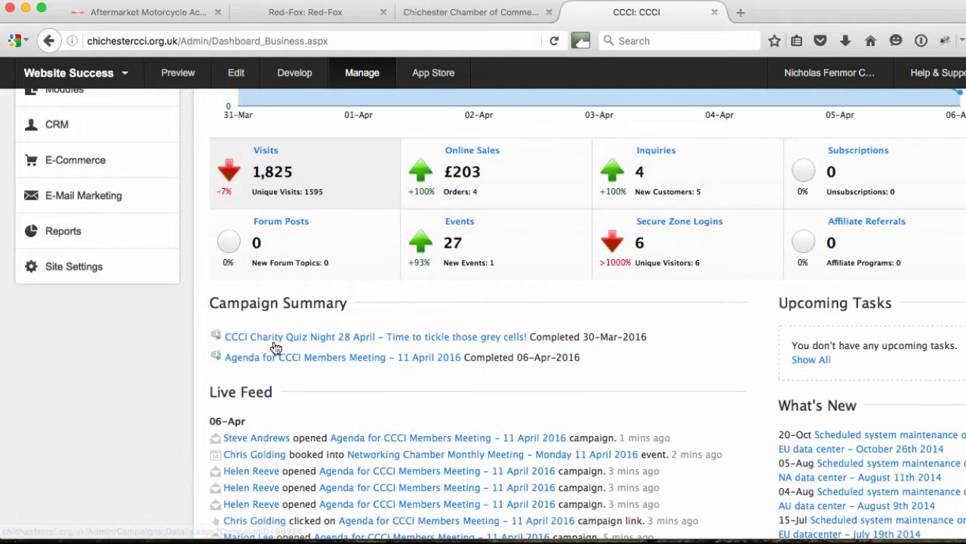
{"action": "scroll", "coordinate": [179, 345], "scroll_direction": "up", "scroll_amount": 2}
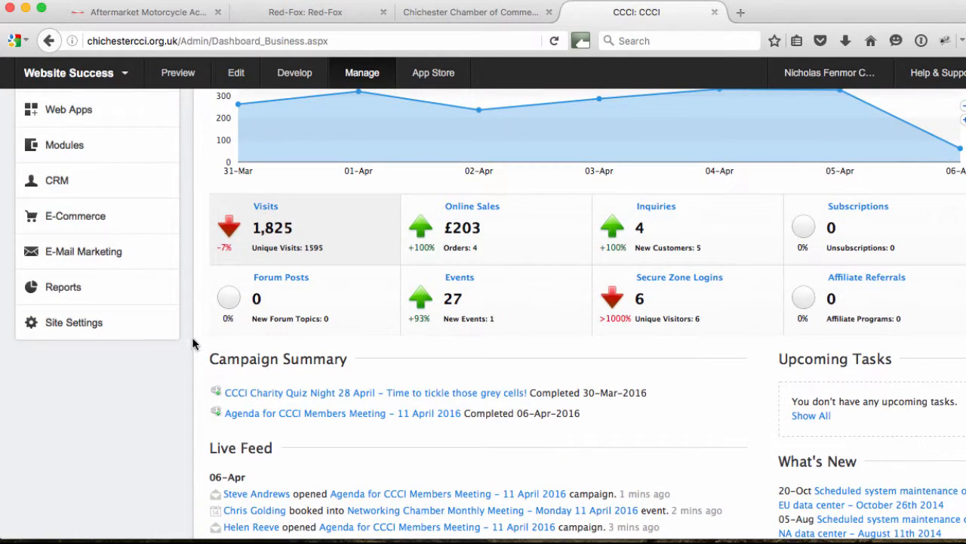
{"action": "scroll", "coordinate": [191, 343], "scroll_direction": "up", "scroll_amount": 4}
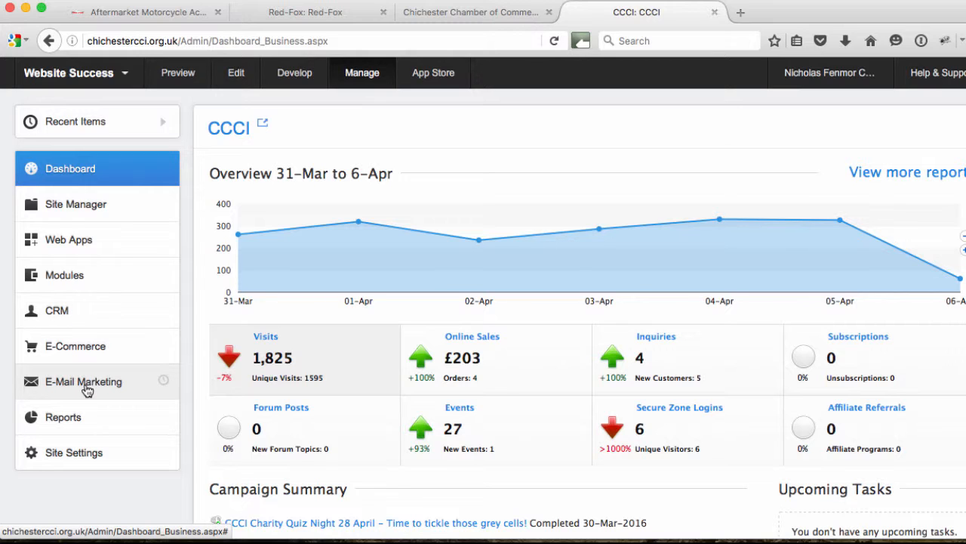
{"action": "scroll", "coordinate": [188, 400], "scroll_direction": "down", "scroll_amount": 4}
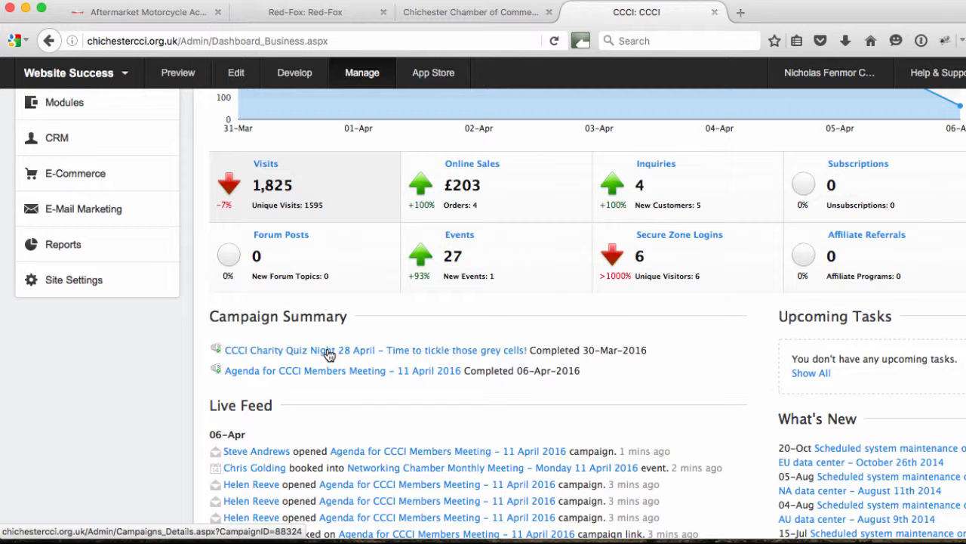
{"action": "scroll", "coordinate": [377, 401], "scroll_direction": "down", "scroll_amount": 4}
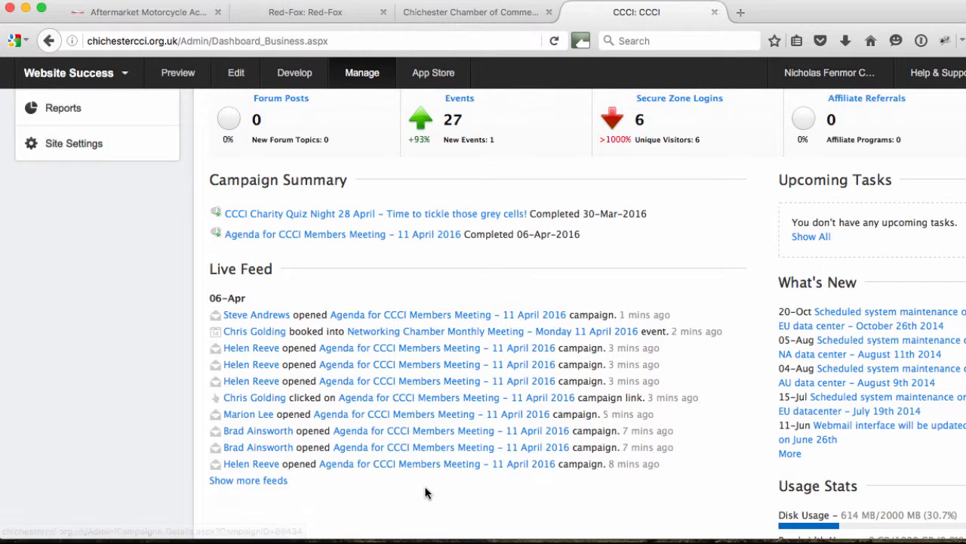
{"action": "scroll", "coordinate": [425, 491], "scroll_direction": "down", "scroll_amount": 1}
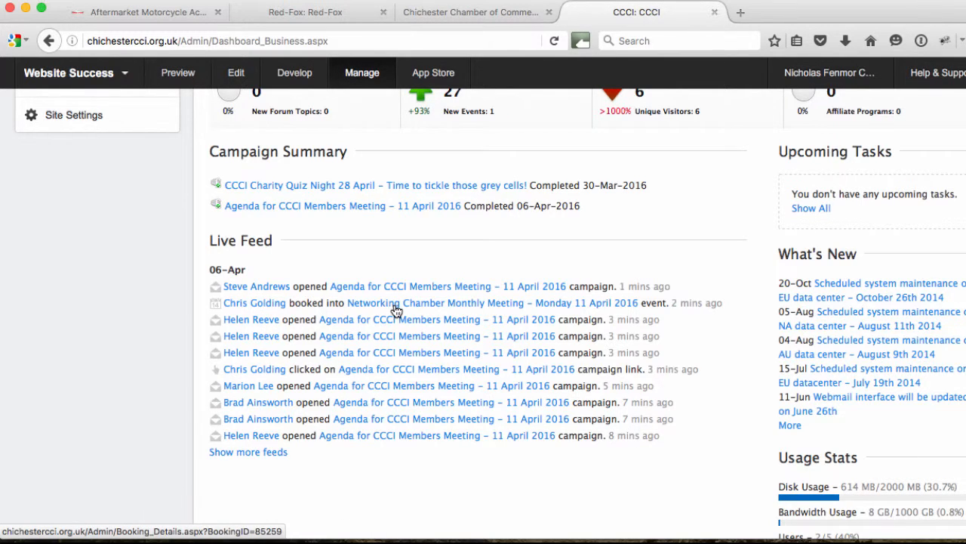
Step: Open the record of the customer who booked into the 11 April 2016 meeting and review their expanded activity feed
{"action": "left_click", "coordinate": [264, 308]}
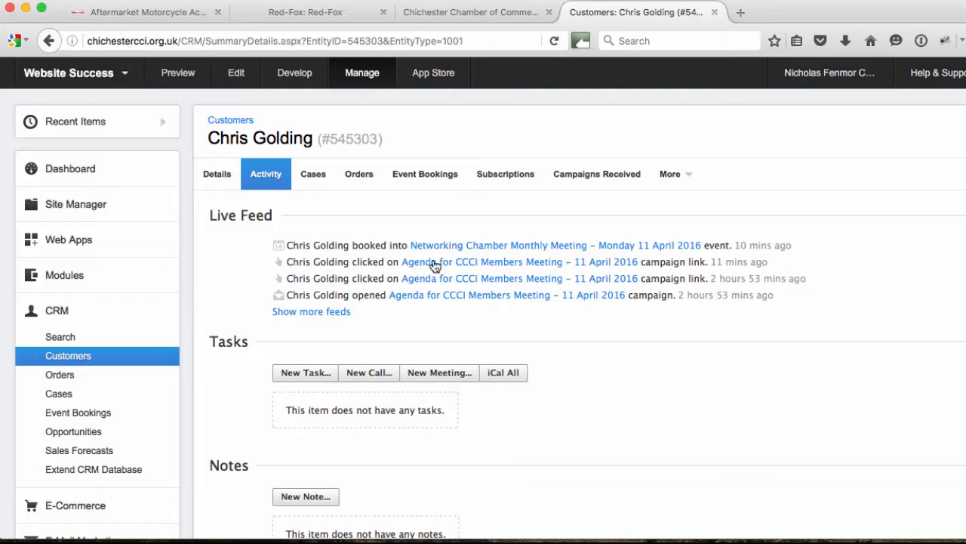
{"action": "left_click", "coordinate": [312, 312]}
{"action": "scroll", "coordinate": [413, 395], "scroll_direction": "down", "scroll_amount": 3}
{"action": "scroll", "coordinate": [413, 398], "scroll_direction": "up", "scroll_amount": 4}
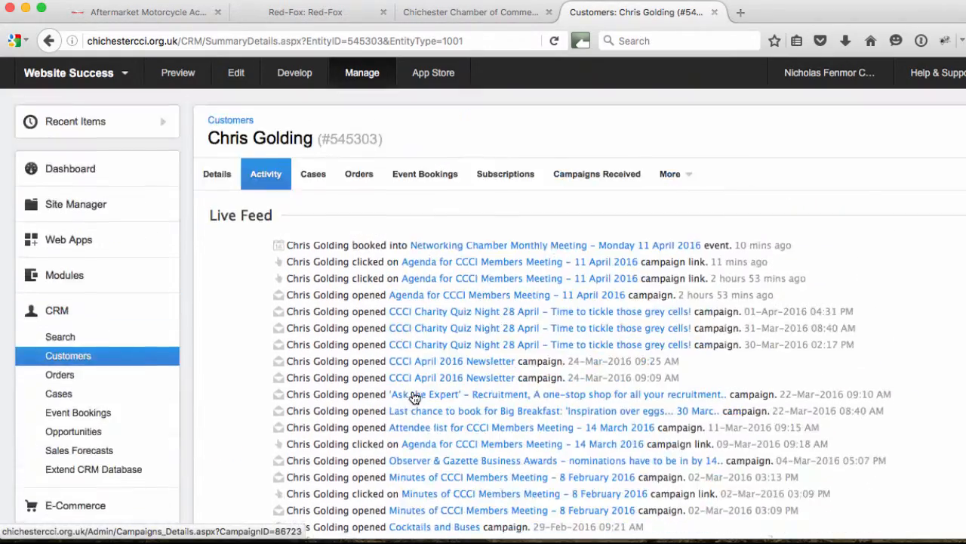
{"action": "scroll", "coordinate": [414, 398], "scroll_direction": "down", "scroll_amount": 10}
{"action": "scroll", "coordinate": [414, 397], "scroll_direction": "up", "scroll_amount": 5}
{"action": "scroll", "coordinate": [414, 398], "scroll_direction": "up", "scroll_amount": 5}
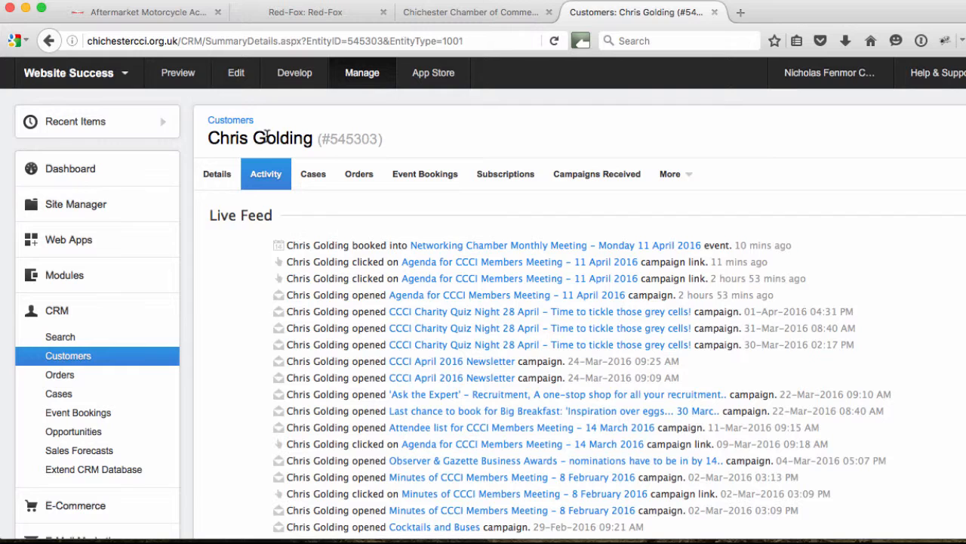
Step: View the customer's contact details, cases and orders
{"action": "left_click", "coordinate": [215, 180]}
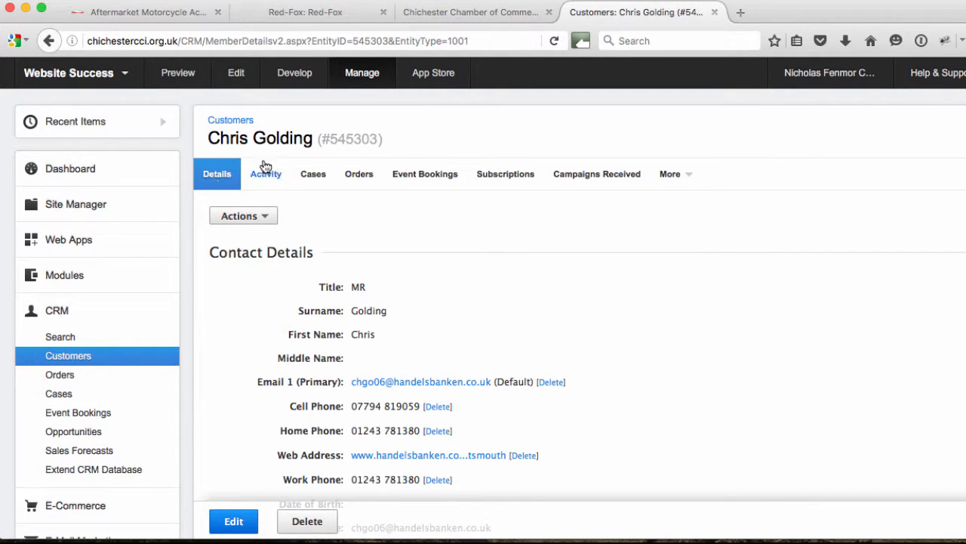
{"action": "left_click", "coordinate": [314, 179]}
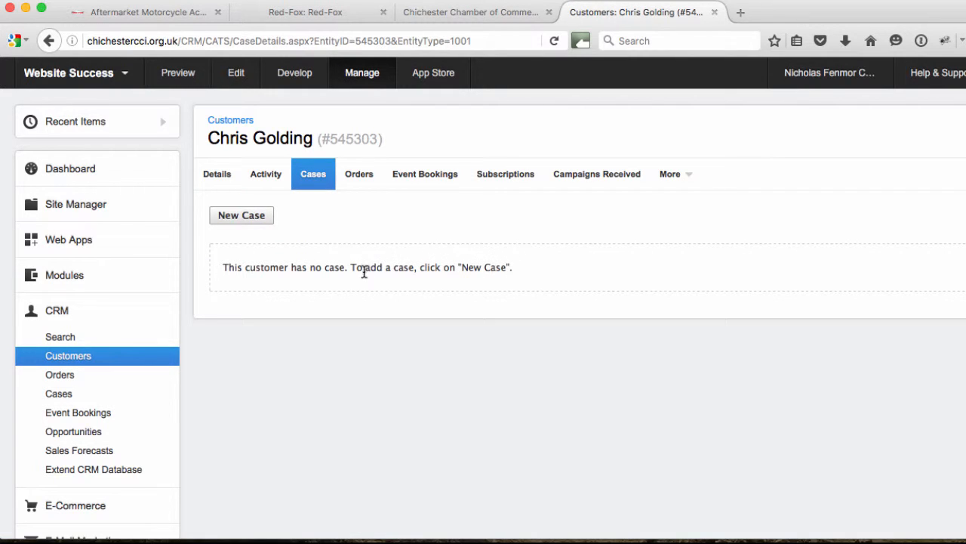
{"action": "left_click", "coordinate": [364, 177]}
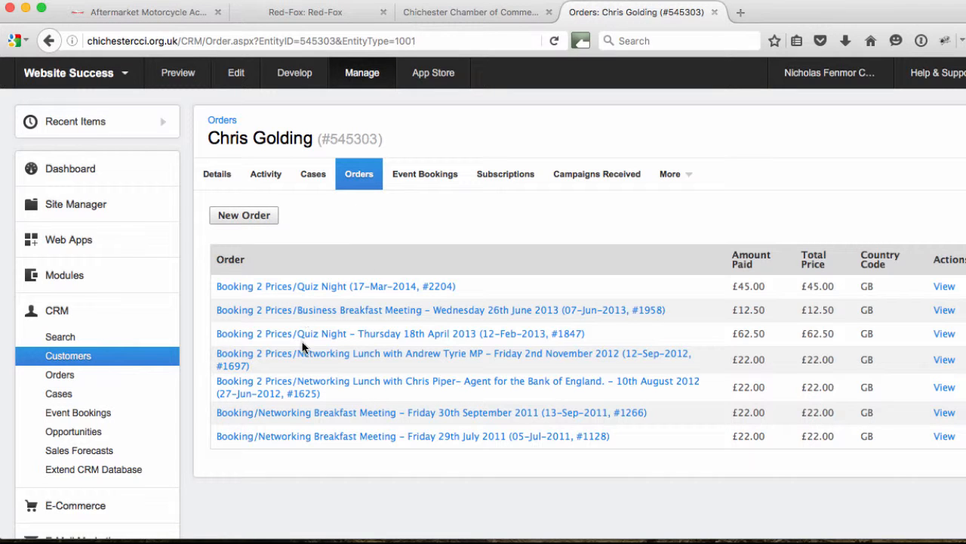
Step: Review the customer's full list of event bookings
{"action": "left_click", "coordinate": [425, 175]}
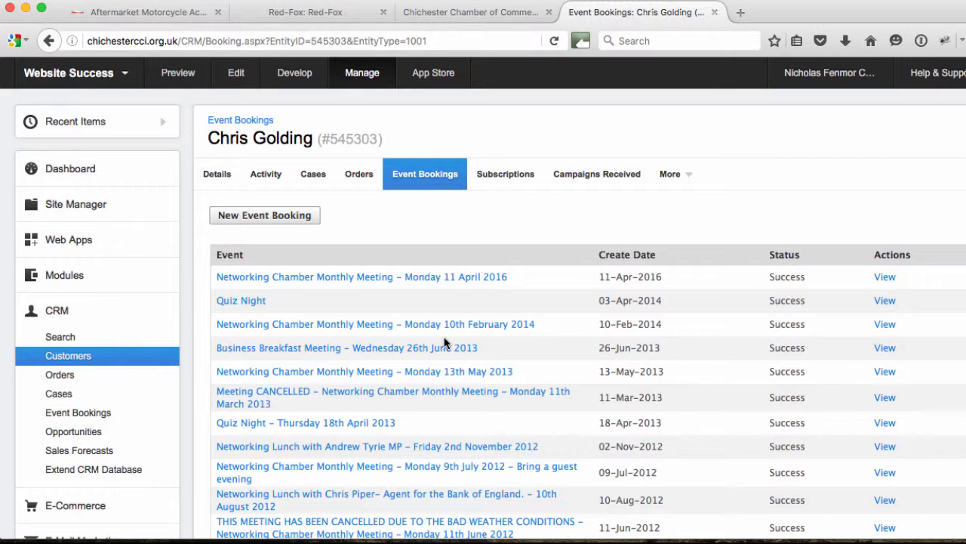
{"action": "scroll", "coordinate": [445, 340], "scroll_direction": "down", "scroll_amount": 3}
{"action": "scroll", "coordinate": [446, 345], "scroll_direction": "up", "scroll_amount": 3}
{"action": "scroll", "coordinate": [447, 344], "scroll_direction": "up", "scroll_amount": 1}
{"action": "scroll", "coordinate": [446, 345], "scroll_direction": "down", "scroll_amount": 3}
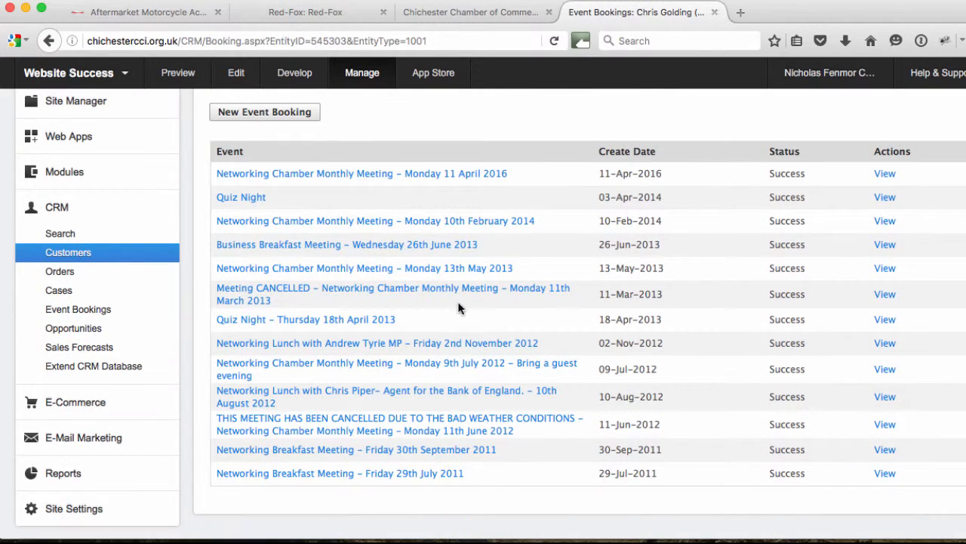
{"action": "scroll", "coordinate": [549, 318], "scroll_direction": "up", "scroll_amount": 3}
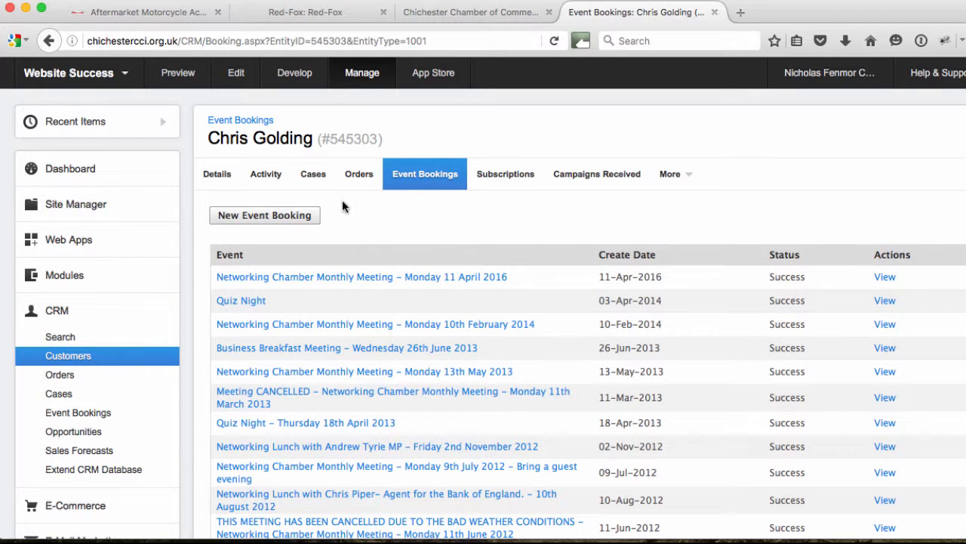
Step: Review the customer's subscriptions, covering the e-mail marketing opt-ins, campaign lists and secure zone access
{"action": "left_click", "coordinate": [504, 179]}
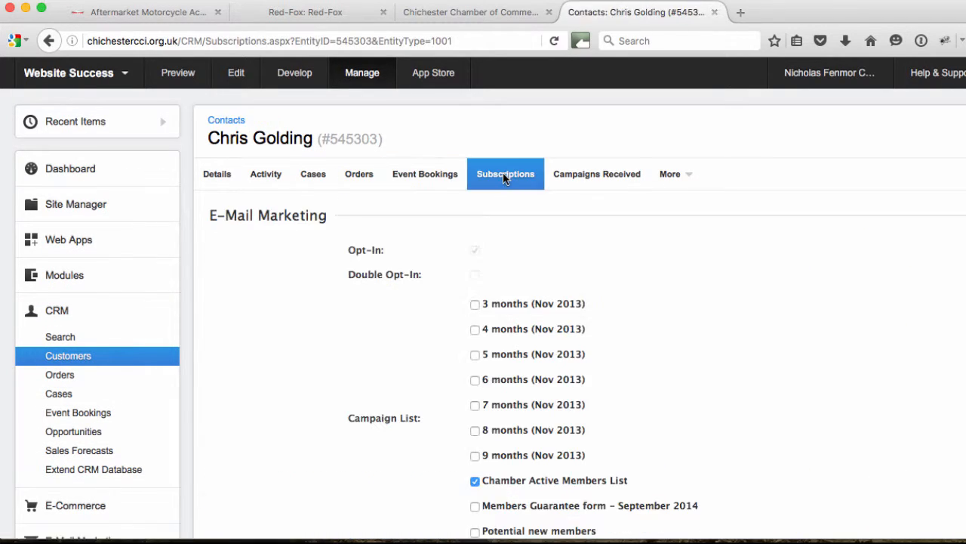
{"action": "scroll", "coordinate": [663, 323], "scroll_direction": "down", "scroll_amount": 3}
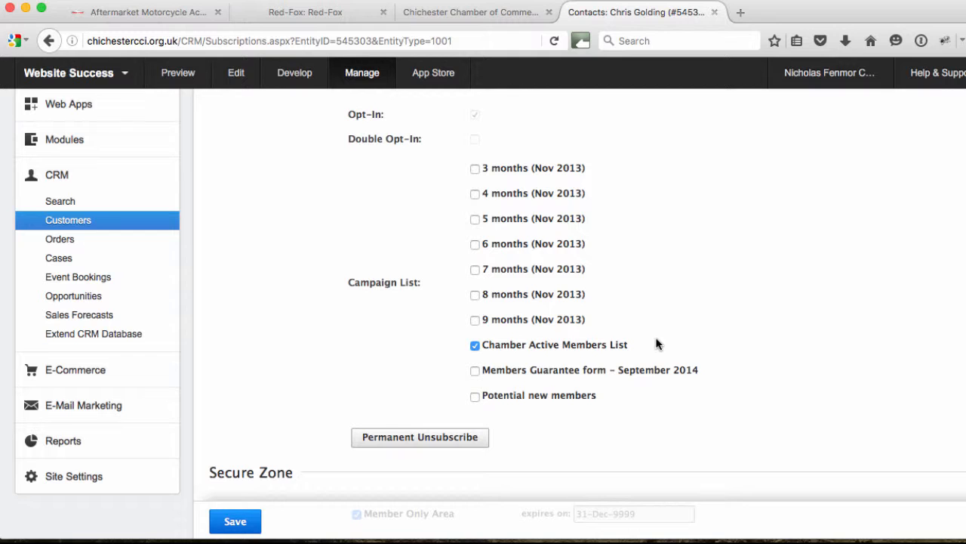
{"action": "scroll", "coordinate": [665, 339], "scroll_direction": "down", "scroll_amount": 2}
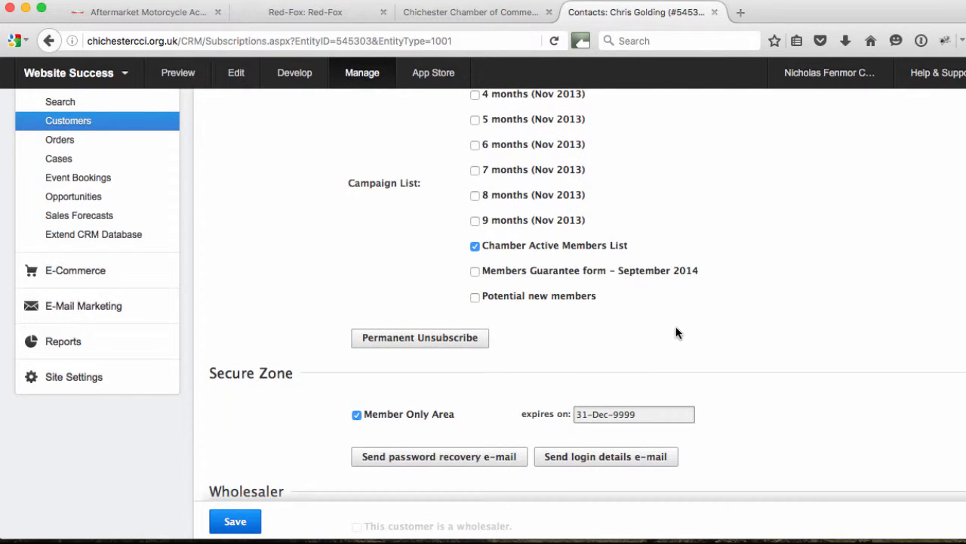
{"action": "scroll", "coordinate": [690, 325], "scroll_direction": "up", "scroll_amount": 2}
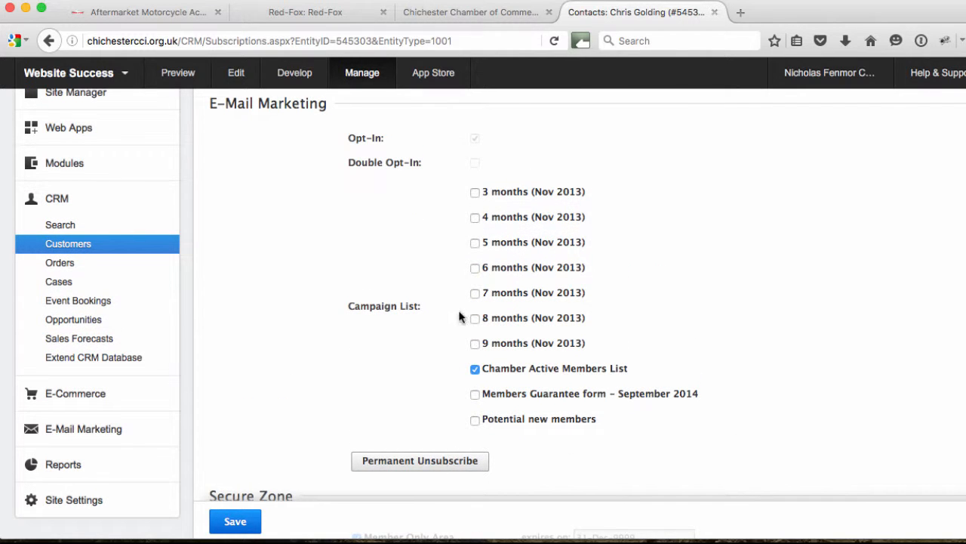
{"action": "scroll", "coordinate": [659, 286], "scroll_direction": "up", "scroll_amount": 1}
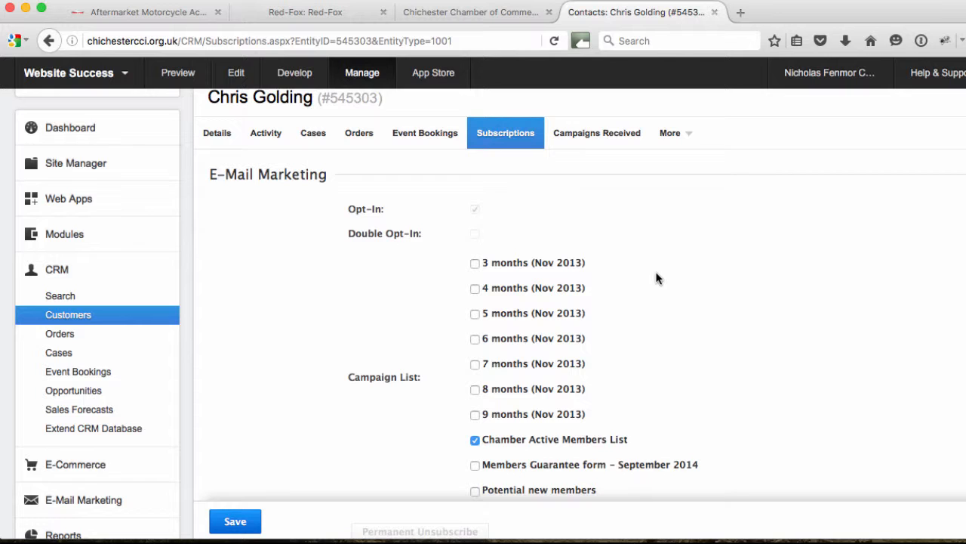
{"action": "scroll", "coordinate": [656, 278], "scroll_direction": "up", "scroll_amount": 1}
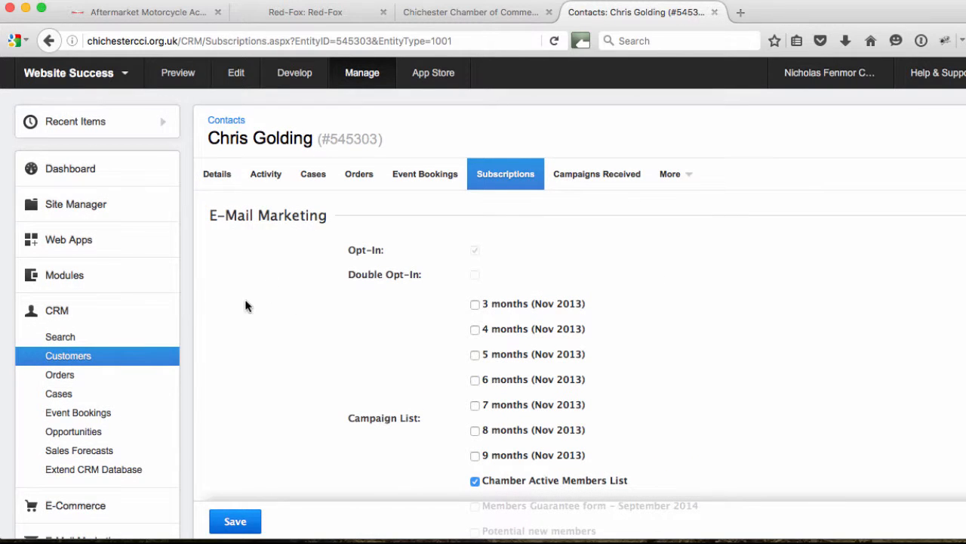
{"action": "scroll", "coordinate": [292, 332], "scroll_direction": "down", "scroll_amount": 2}
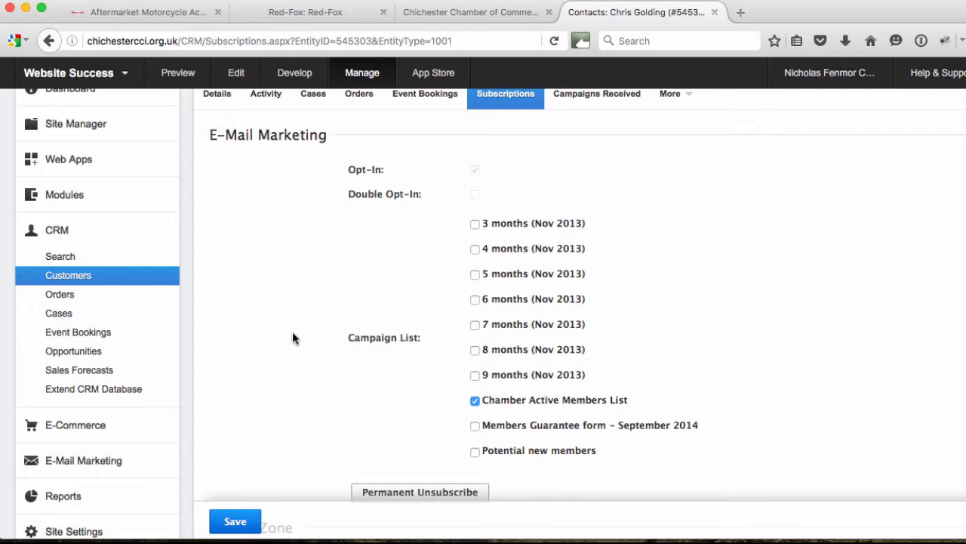
Step: Open the list of e-mail campaigns and filter it to recently created campaigns
{"action": "left_click", "coordinate": [96, 458]}
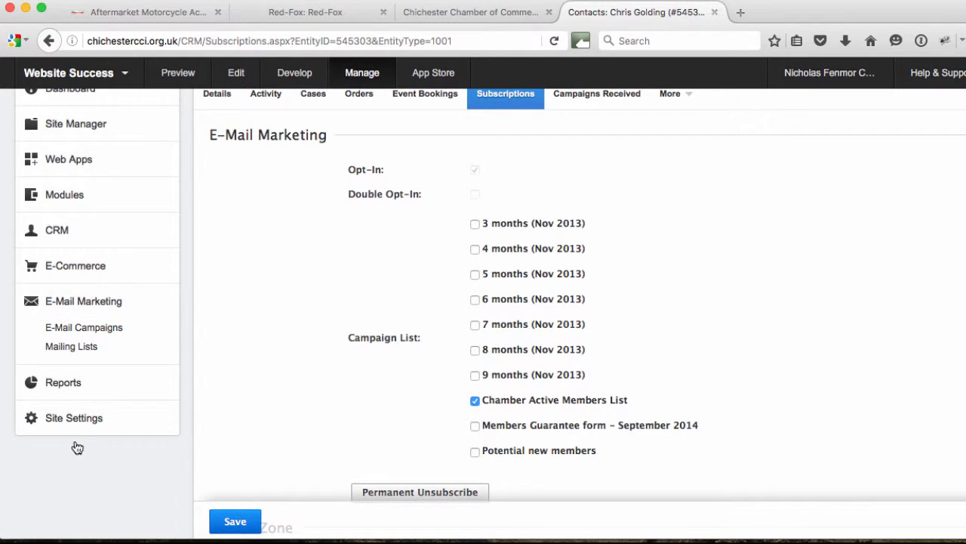
{"action": "left_click", "coordinate": [82, 328]}
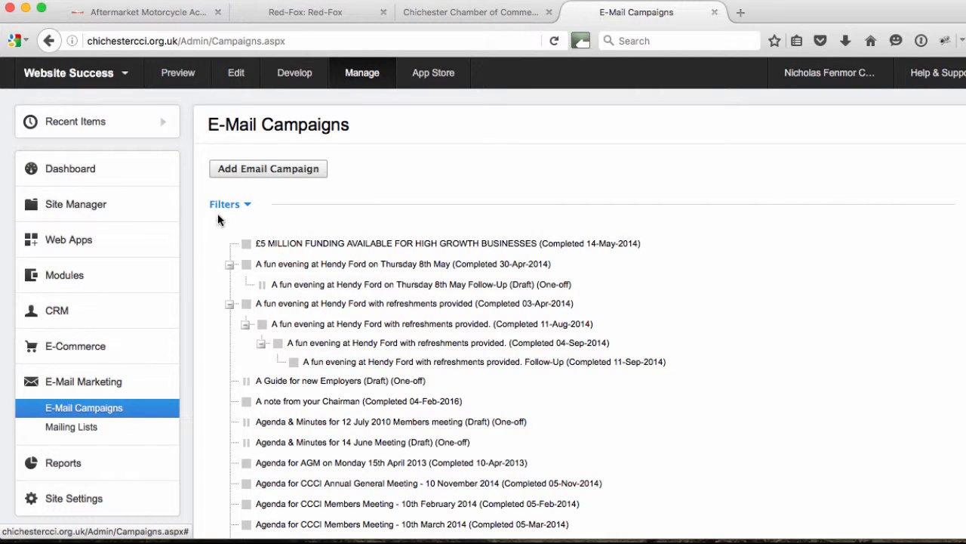
{"action": "left_click", "coordinate": [247, 205]}
{"action": "left_click", "coordinate": [278, 231]}
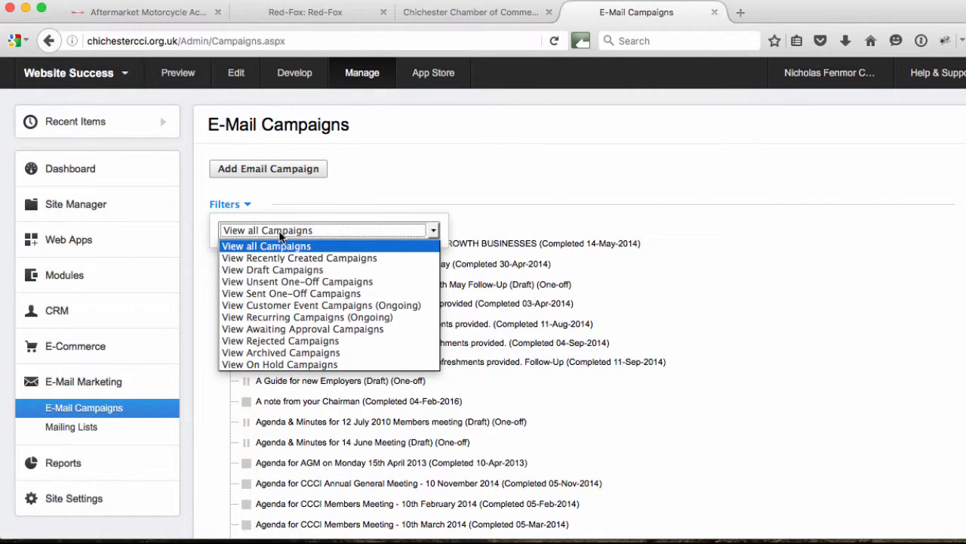
{"action": "left_click", "coordinate": [292, 258]}
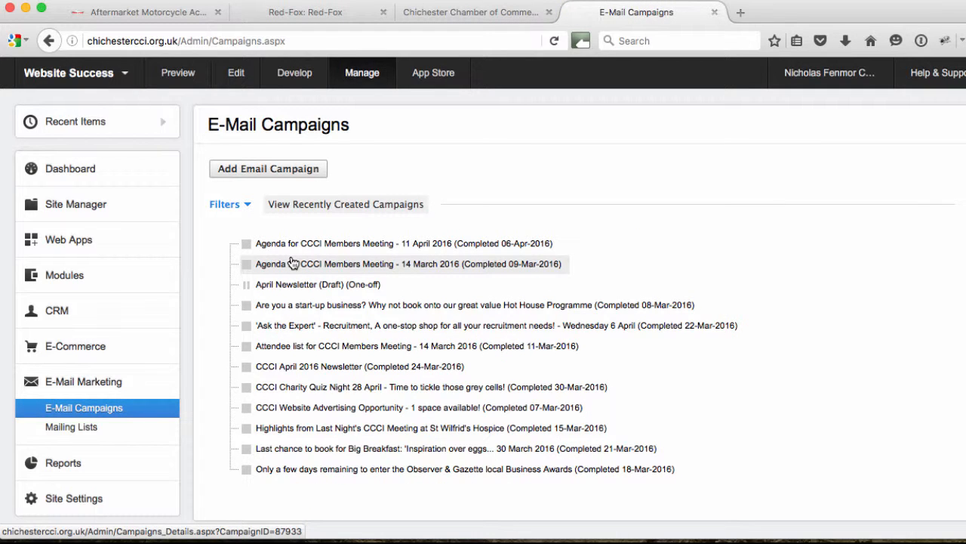
Step: Open the "Agenda for CCCI Members Meeting - 11 April 2016" campaign and review its campaign info, stats and Overall Summary chart
{"action": "left_click", "coordinate": [360, 250]}
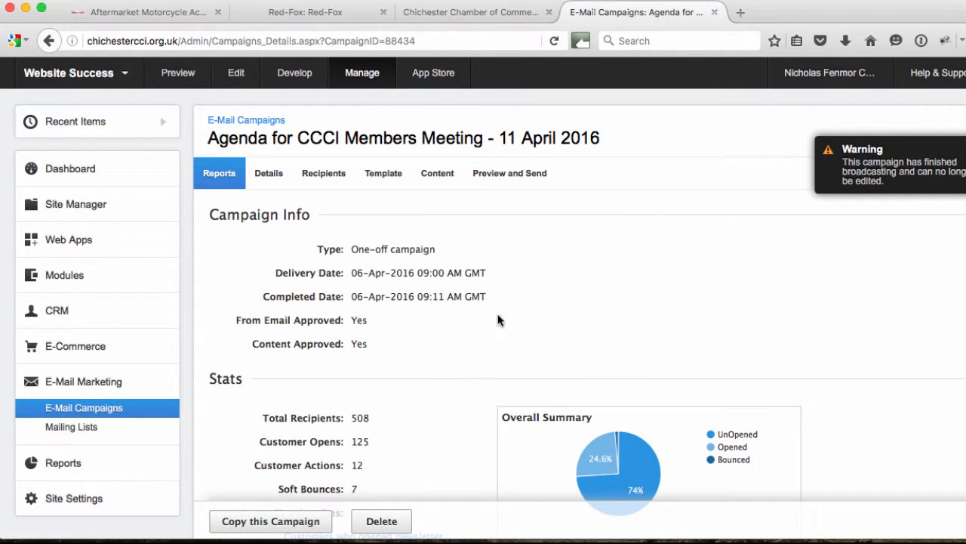
{"action": "scroll", "coordinate": [498, 319], "scroll_direction": "down", "scroll_amount": 2}
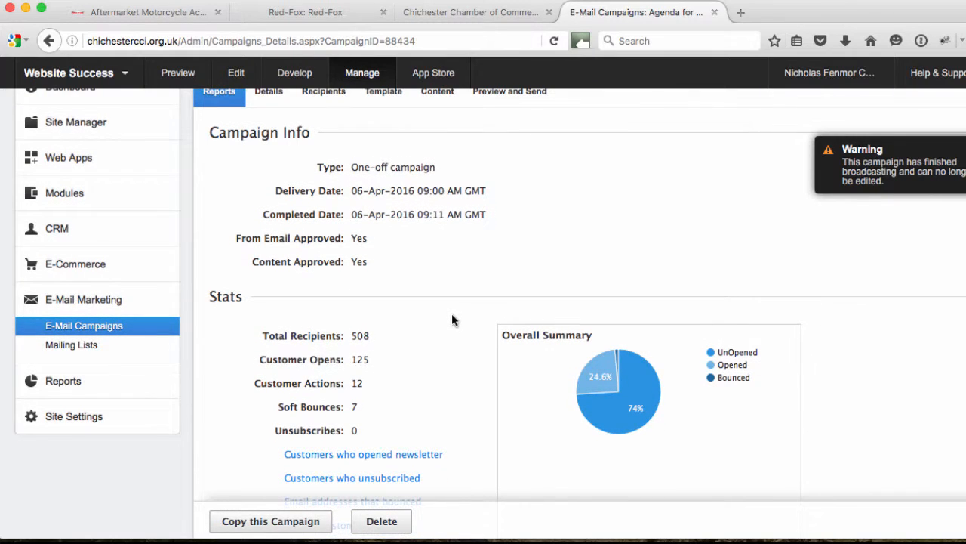
{"action": "scroll", "coordinate": [453, 320], "scroll_direction": "down", "scroll_amount": 1}
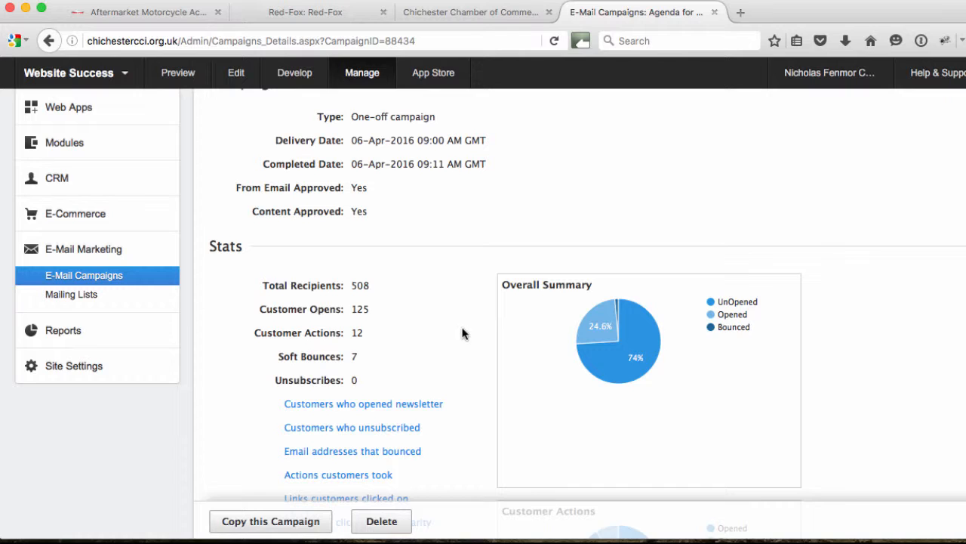
{"action": "scroll", "coordinate": [464, 337], "scroll_direction": "down", "scroll_amount": 1}
{"action": "mouse_move", "coordinate": [601, 288]}
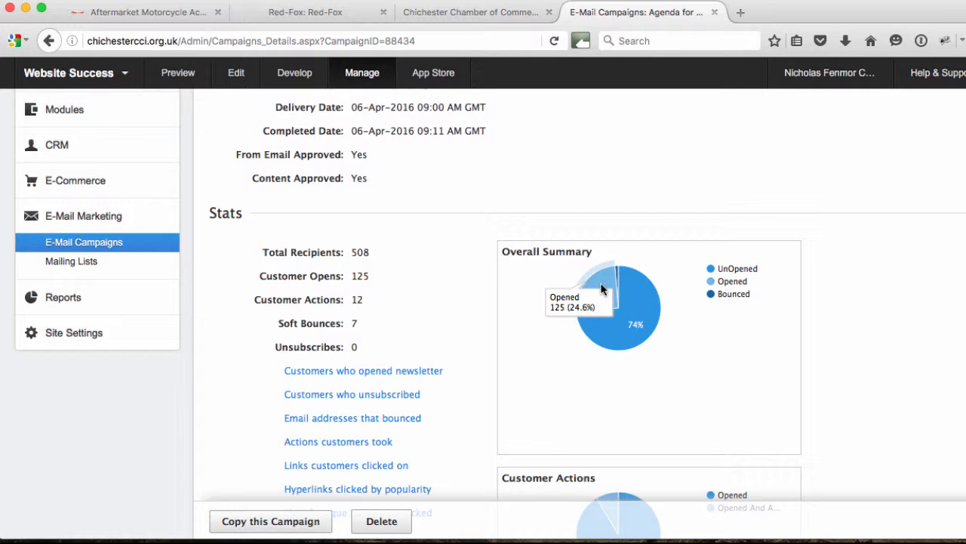
{"action": "mouse_move", "coordinate": [648, 308]}
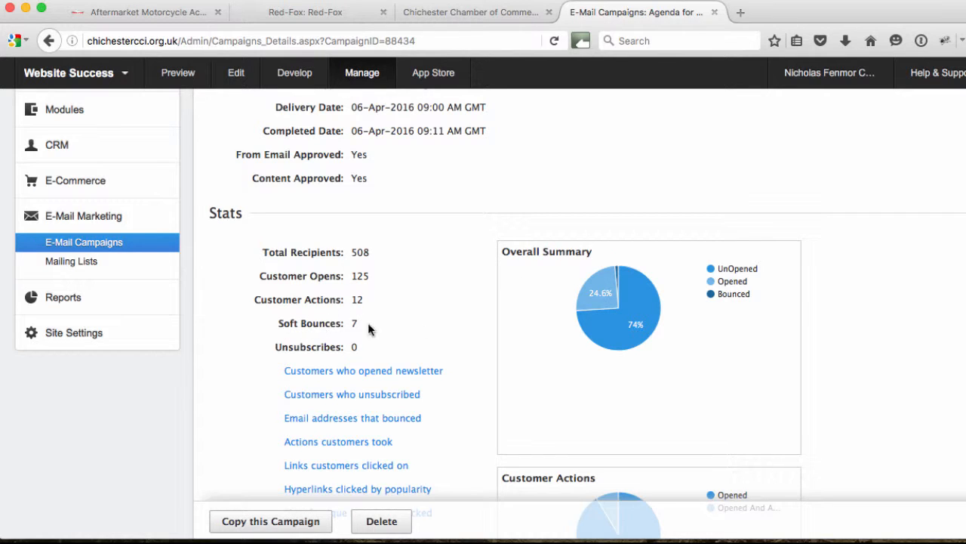
{"action": "scroll", "coordinate": [490, 364], "scroll_direction": "down", "scroll_amount": 1}
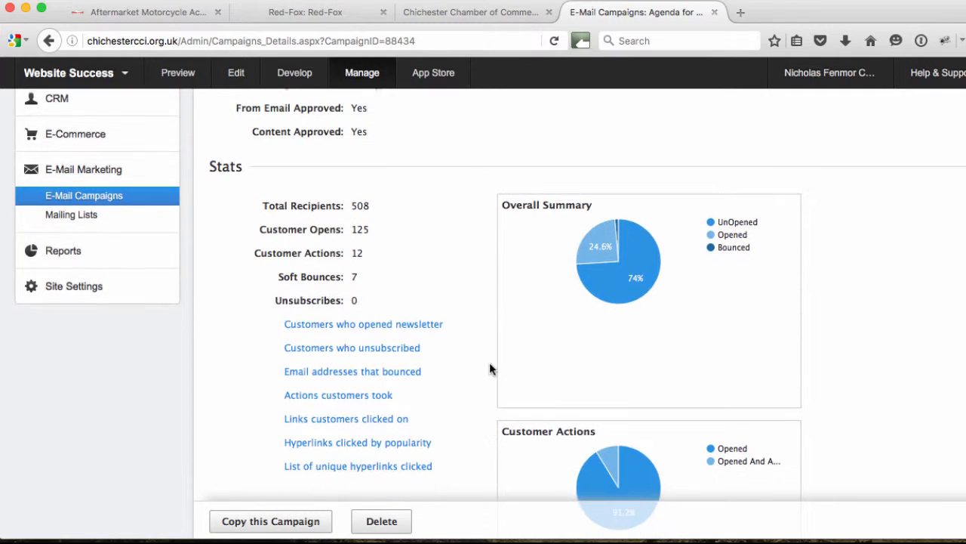
Step: Check the campaign's soft and hard bounced e-mail addresses, and close the report
{"action": "left_click", "coordinate": [346, 370]}
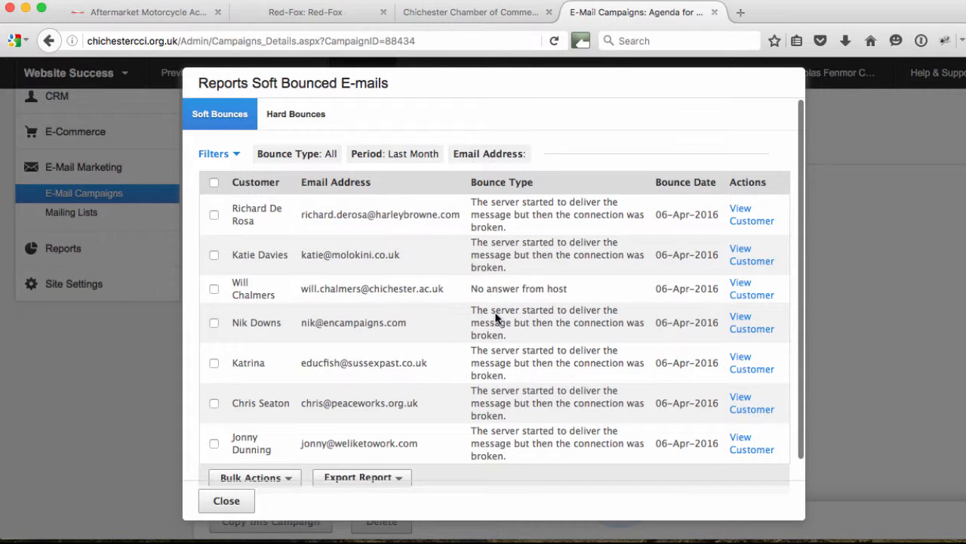
{"action": "scroll", "coordinate": [457, 327], "scroll_direction": "down", "scroll_amount": 1}
{"action": "left_click", "coordinate": [296, 115]}
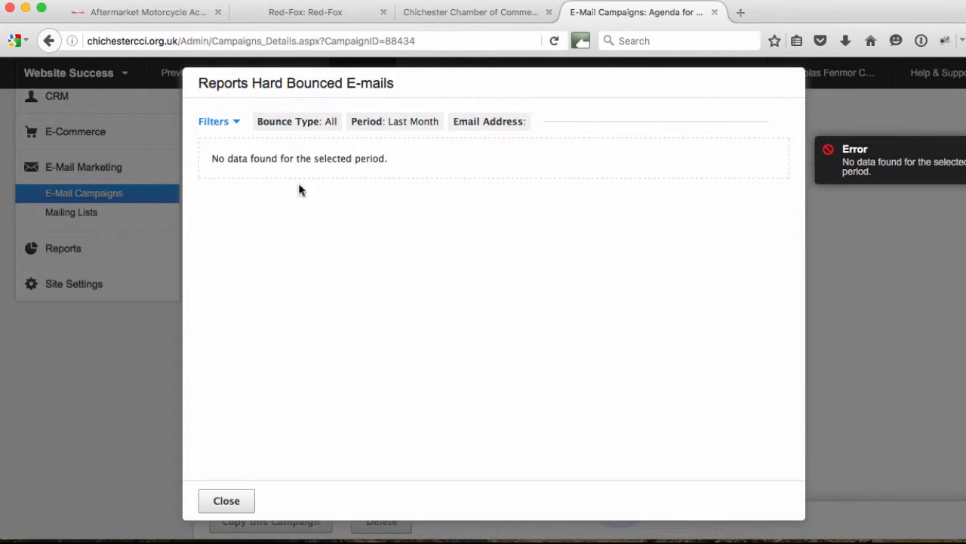
{"action": "left_click", "coordinate": [225, 500]}
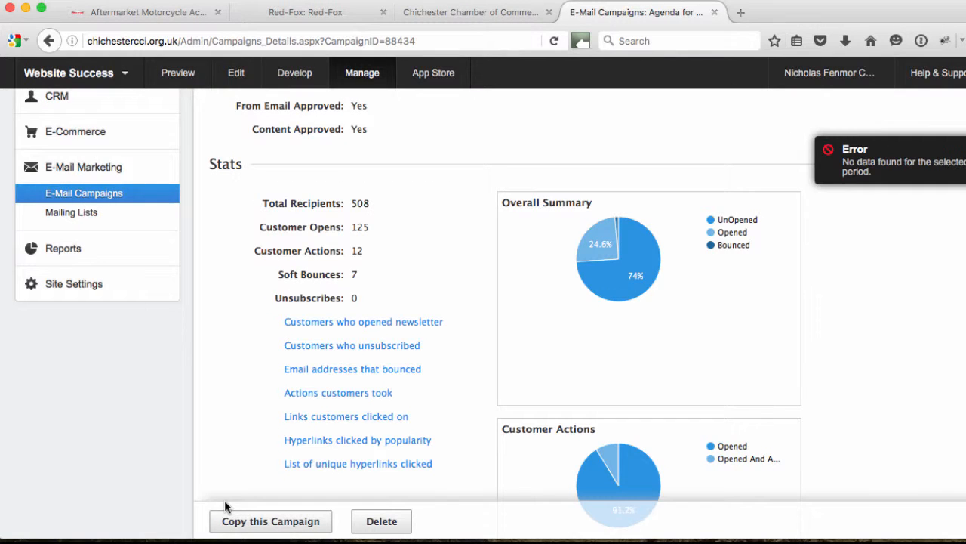
Step: Review the campaign's delivery details and the mailing lists it was sent to
{"action": "scroll", "coordinate": [241, 415], "scroll_direction": "down", "scroll_amount": 1}
{"action": "scroll", "coordinate": [241, 415], "scroll_direction": "up", "scroll_amount": 5}
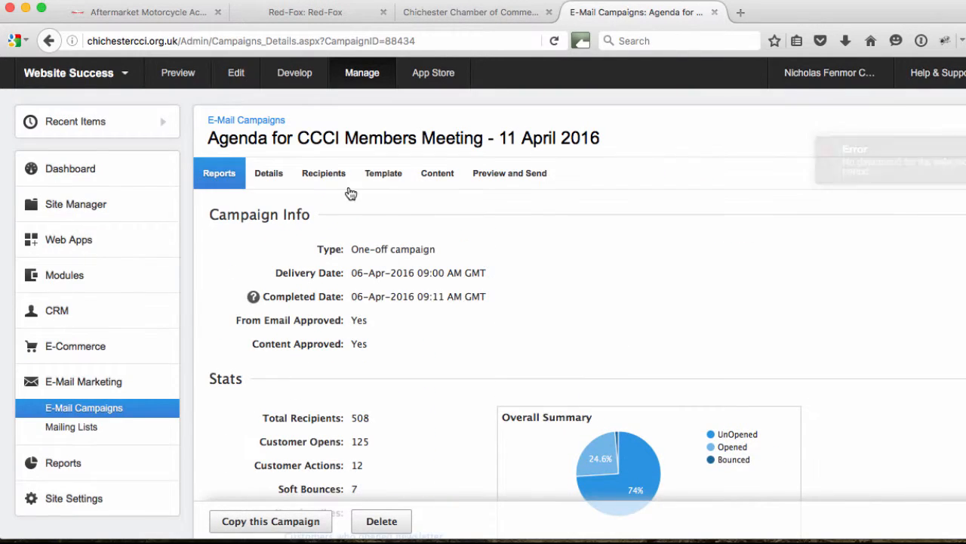
{"action": "left_click", "coordinate": [272, 178]}
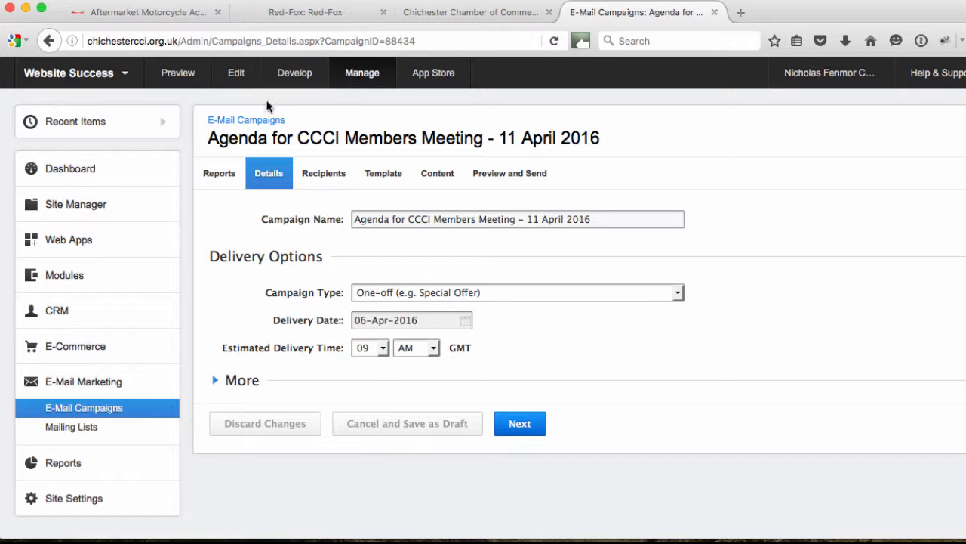
{"action": "left_click", "coordinate": [327, 176]}
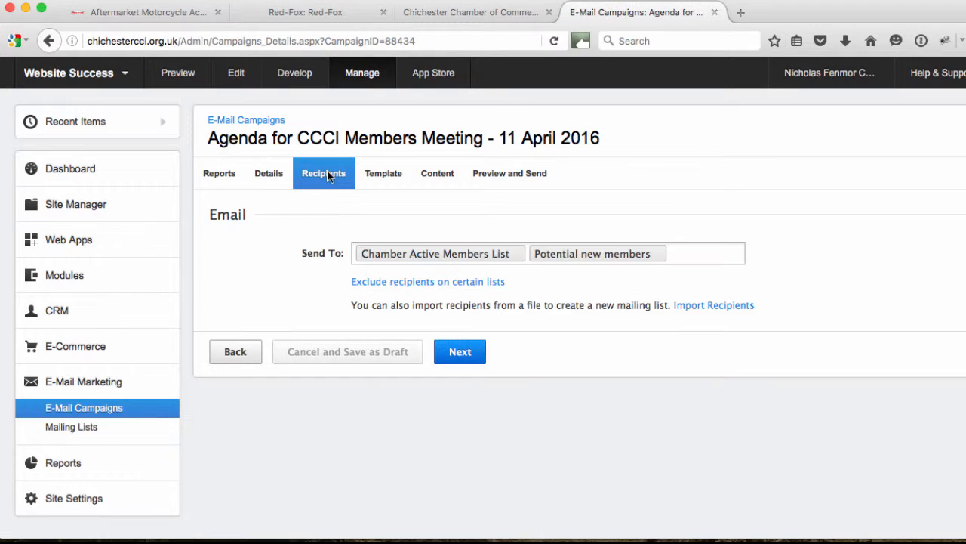
{"action": "mouse_move", "coordinate": [470, 260]}
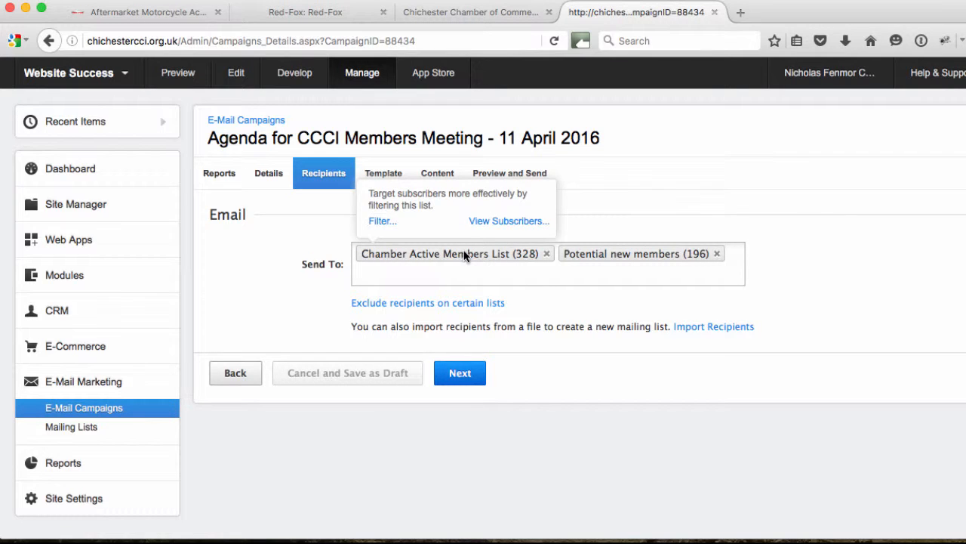
{"action": "mouse_move", "coordinate": [615, 261]}
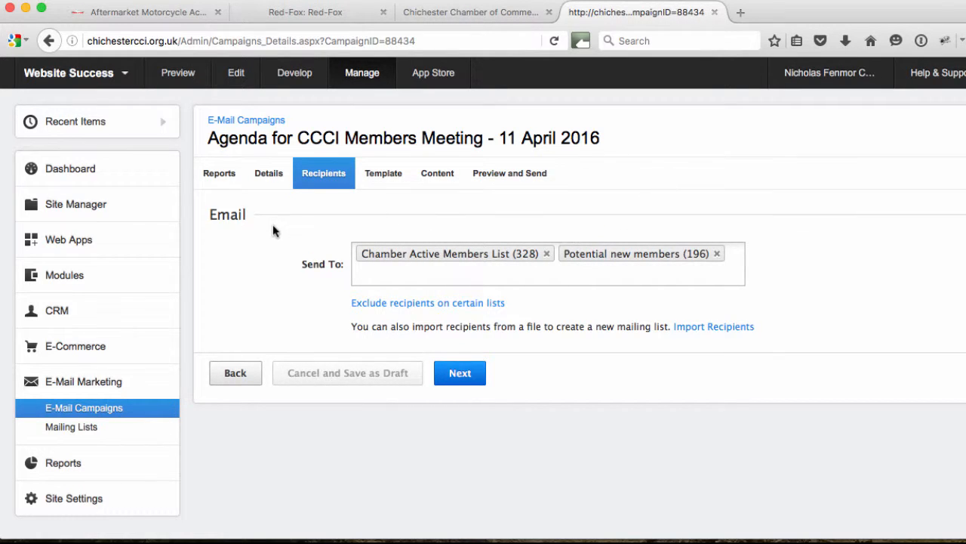
Step: Browse the e-mail templates available for the campaign
{"action": "left_click", "coordinate": [387, 174]}
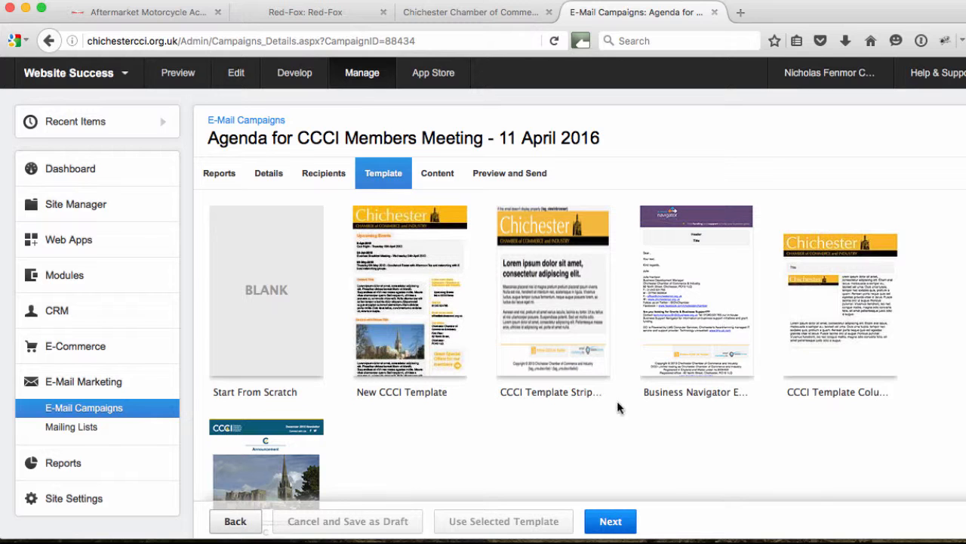
{"action": "scroll", "coordinate": [619, 407], "scroll_direction": "down", "scroll_amount": 3}
{"action": "scroll", "coordinate": [619, 407], "scroll_direction": "down", "scroll_amount": 1}
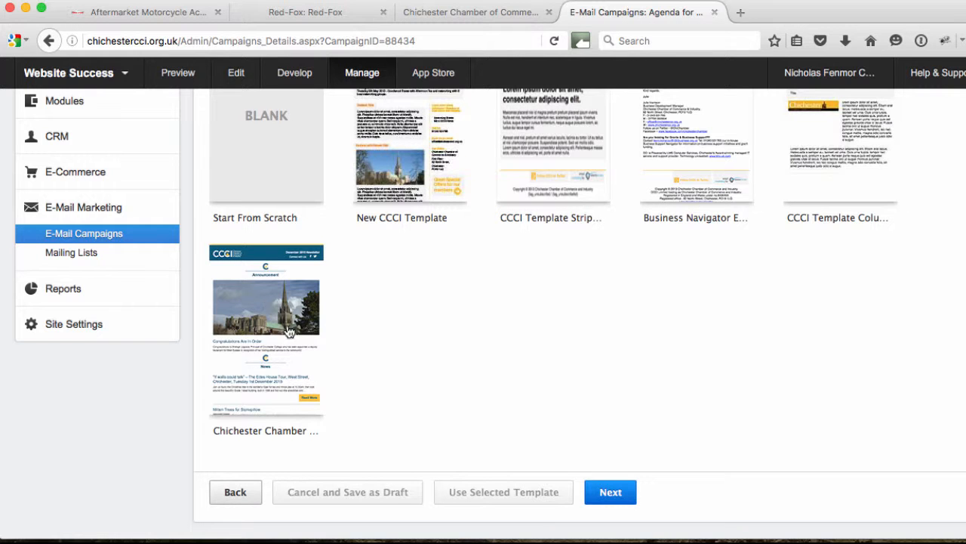
{"action": "scroll", "coordinate": [425, 331], "scroll_direction": "up", "scroll_amount": 5}
{"action": "scroll", "coordinate": [426, 332], "scroll_direction": "down", "scroll_amount": 5}
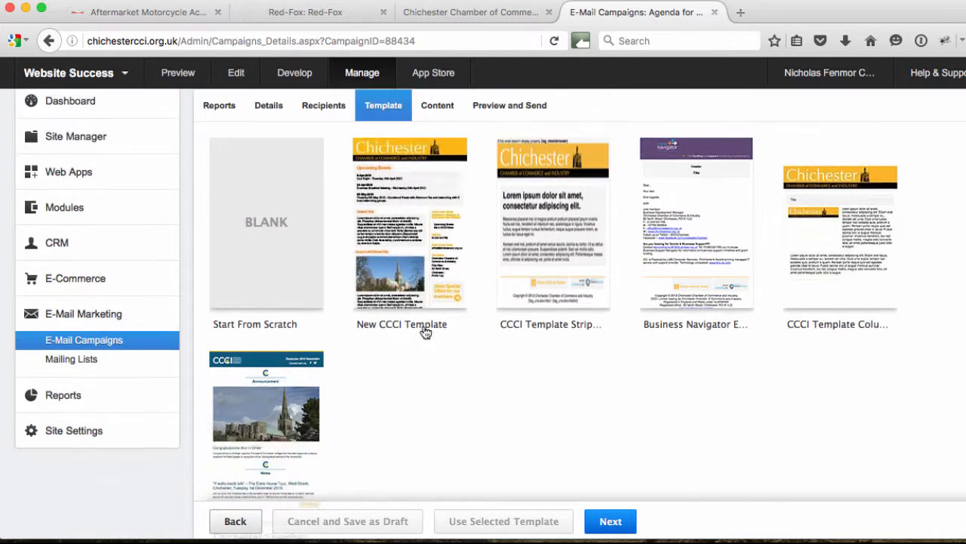
Step: Open the campaign's content and read through the agenda e-mail from its header to the sign-off
{"action": "left_click", "coordinate": [617, 493]}
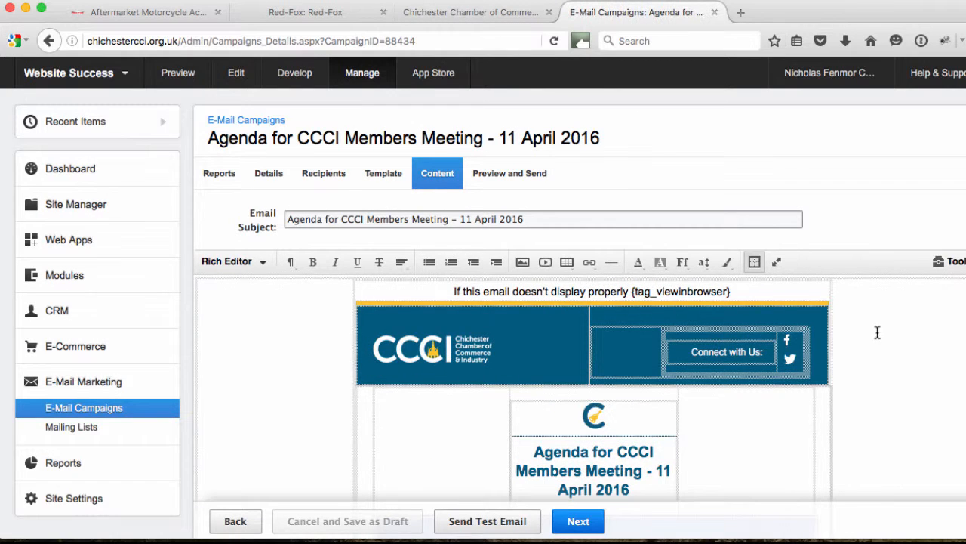
{"action": "scroll", "coordinate": [877, 341], "scroll_direction": "down", "scroll_amount": 3}
{"action": "scroll", "coordinate": [877, 341], "scroll_direction": "down", "scroll_amount": 4}
{"action": "scroll", "coordinate": [876, 340], "scroll_direction": "up", "scroll_amount": 5}
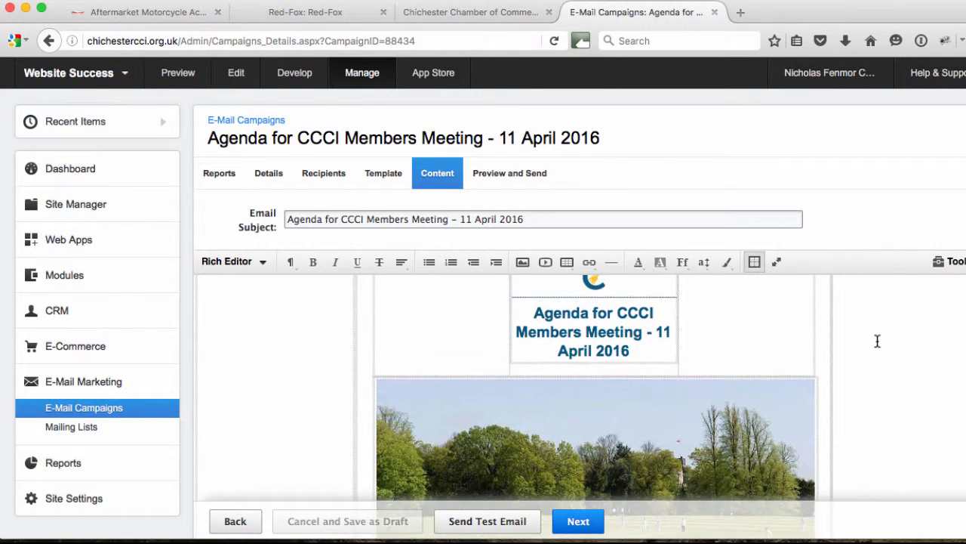
{"action": "scroll", "coordinate": [837, 378], "scroll_direction": "down", "scroll_amount": 5}
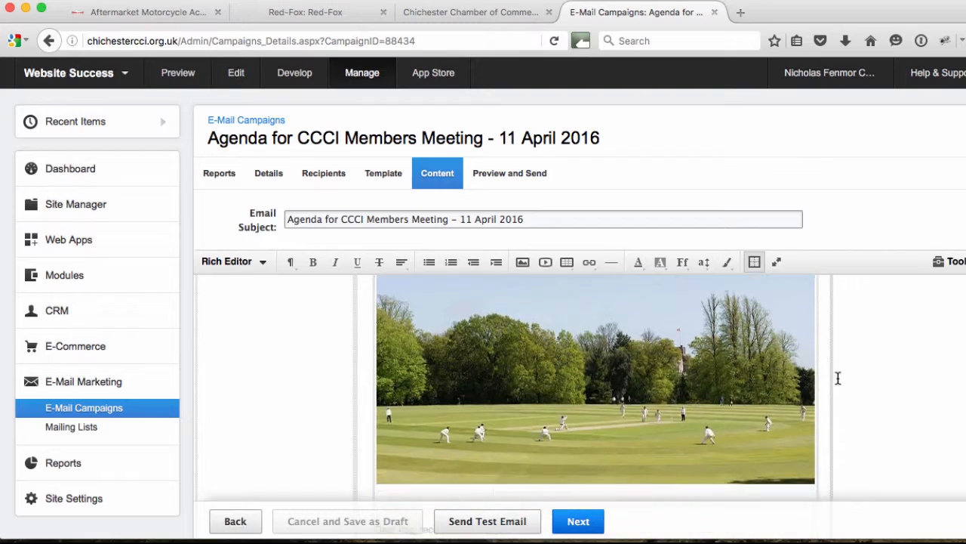
{"action": "scroll", "coordinate": [716, 393], "scroll_direction": "down", "scroll_amount": 4}
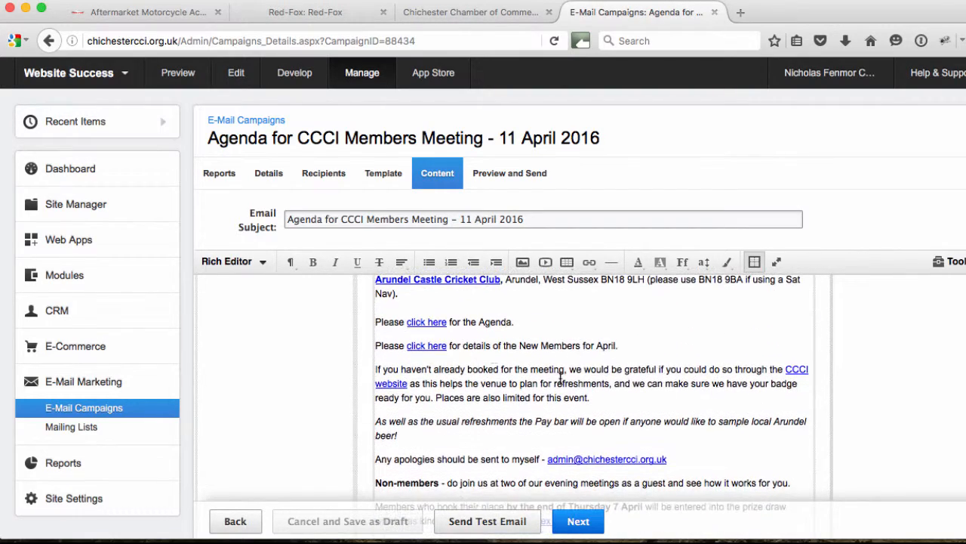
{"action": "scroll", "coordinate": [653, 368], "scroll_direction": "down", "scroll_amount": 4}
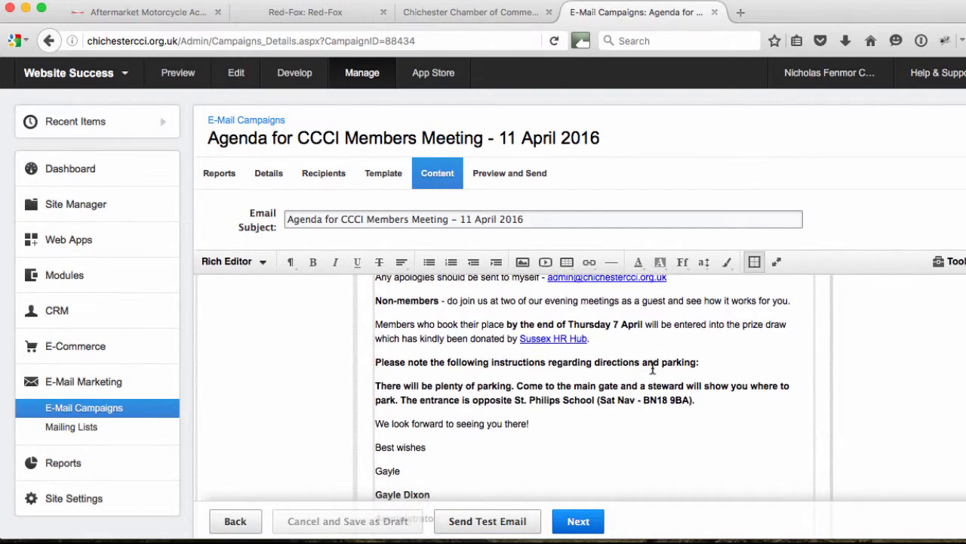
{"action": "scroll", "coordinate": [653, 367], "scroll_direction": "up", "scroll_amount": 5}
{"action": "scroll", "coordinate": [653, 368], "scroll_direction": "up", "scroll_amount": 6}
{"action": "scroll", "coordinate": [848, 211], "scroll_direction": "down", "scroll_amount": 3}
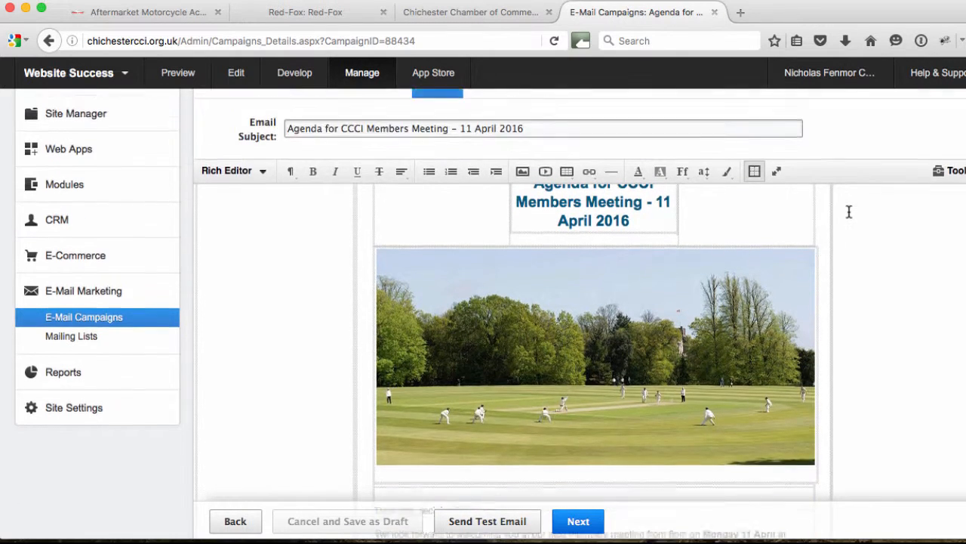
{"action": "scroll", "coordinate": [681, 244], "scroll_direction": "up", "scroll_amount": 4}
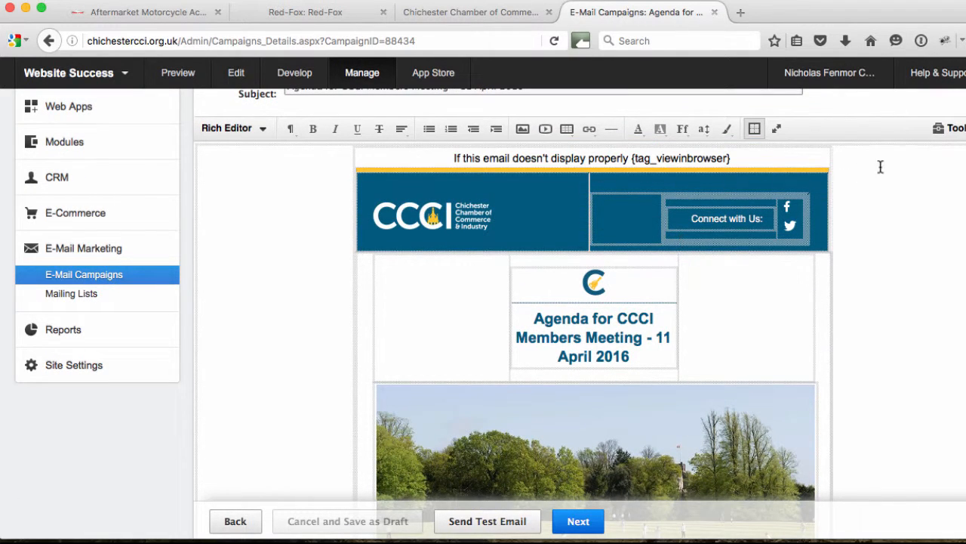
Step: Show the data tags that can be inserted in the campaign e-mail and look through the list
{"action": "left_click", "coordinate": [954, 131]}
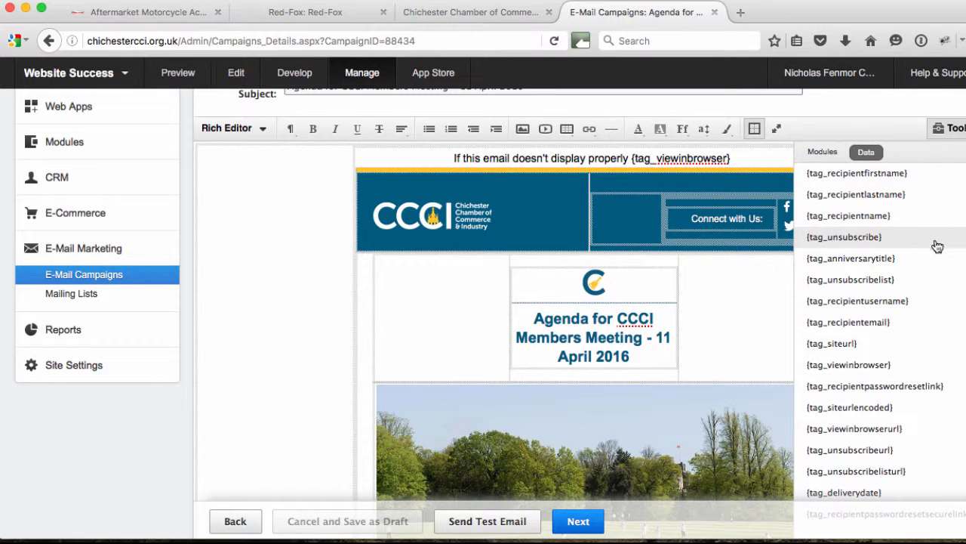
{"action": "scroll", "coordinate": [943, 311], "scroll_direction": "down", "scroll_amount": 1}
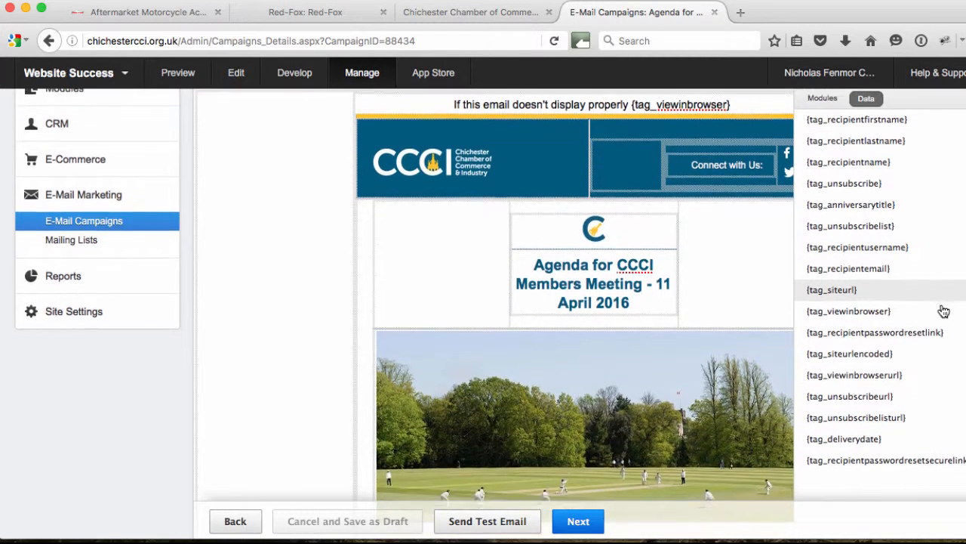
{"action": "scroll", "coordinate": [943, 310], "scroll_direction": "up", "scroll_amount": 5}
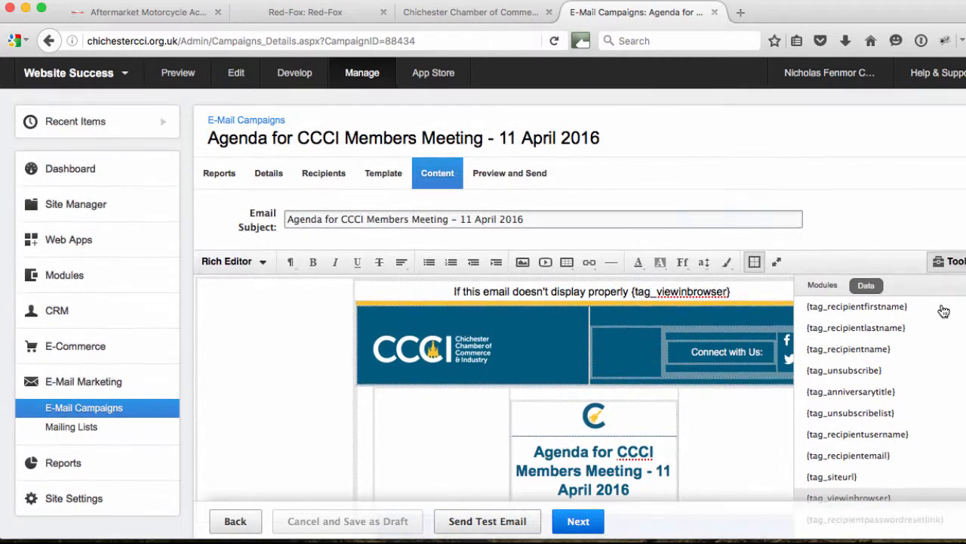
Step: Browse the modules available for the e-mail, expanding E-Commerce and Events, and close the toolbox
{"action": "left_click", "coordinate": [823, 281]}
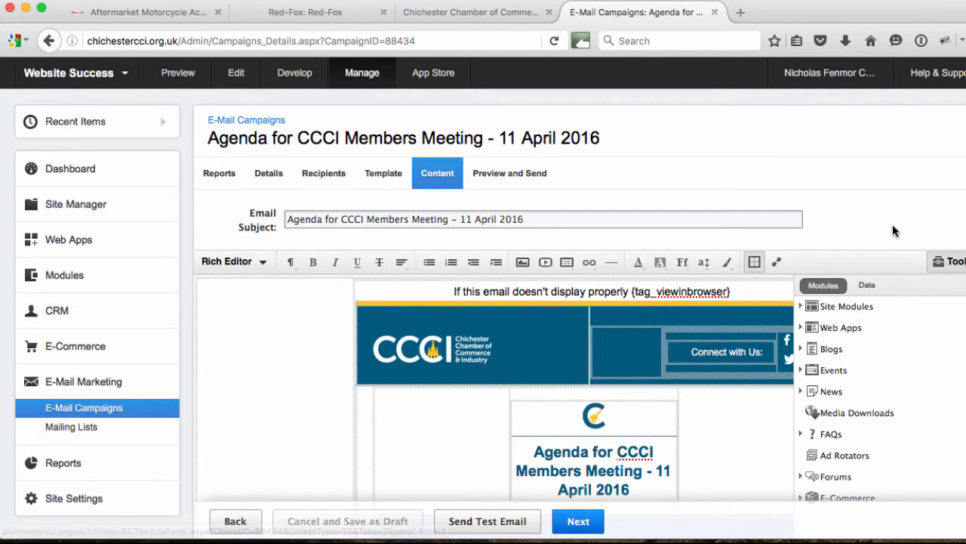
{"action": "scroll", "coordinate": [893, 231], "scroll_direction": "down", "scroll_amount": 3}
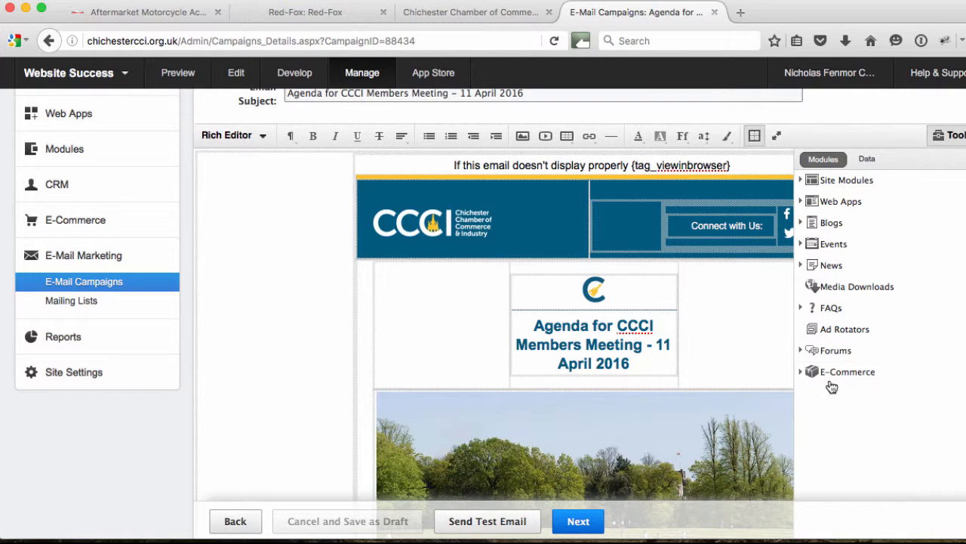
{"action": "left_click", "coordinate": [800, 372]}
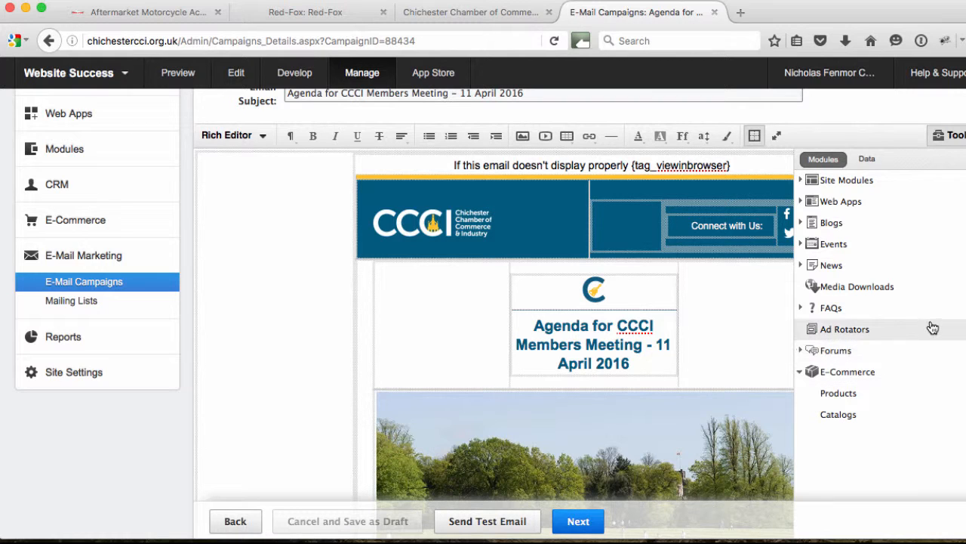
{"action": "left_click", "coordinate": [801, 245]}
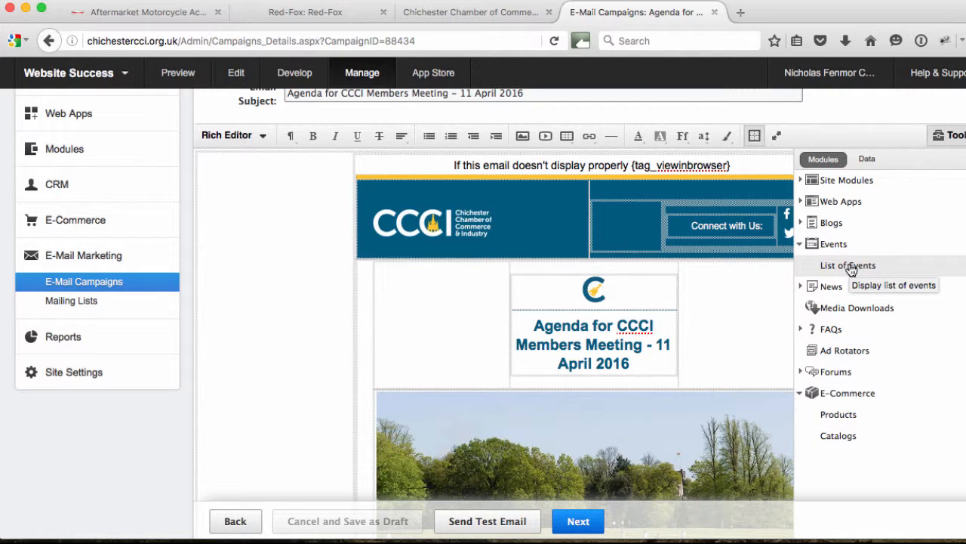
{"action": "left_click", "coordinate": [753, 320]}
{"action": "scroll", "coordinate": [405, 343], "scroll_direction": "down", "scroll_amount": 1}
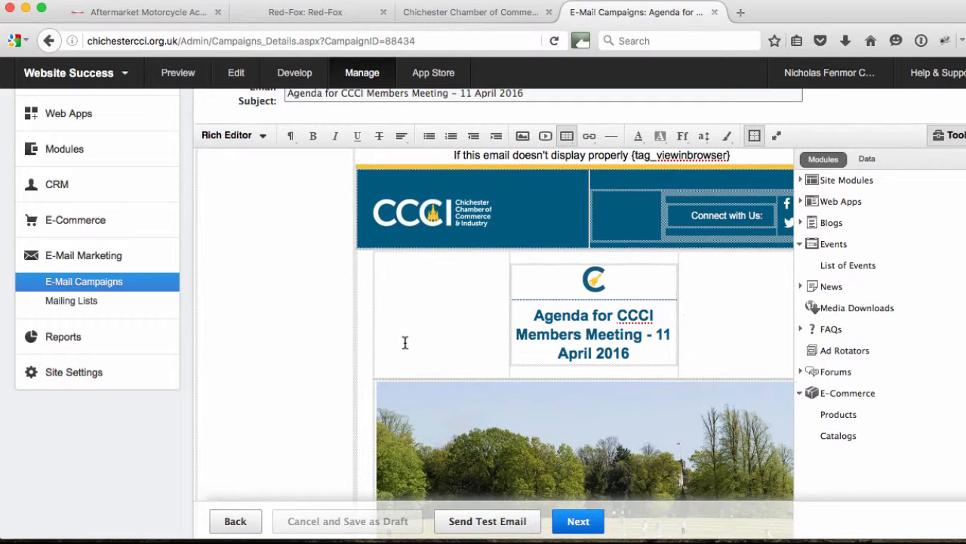
{"action": "left_click", "coordinate": [948, 136]}
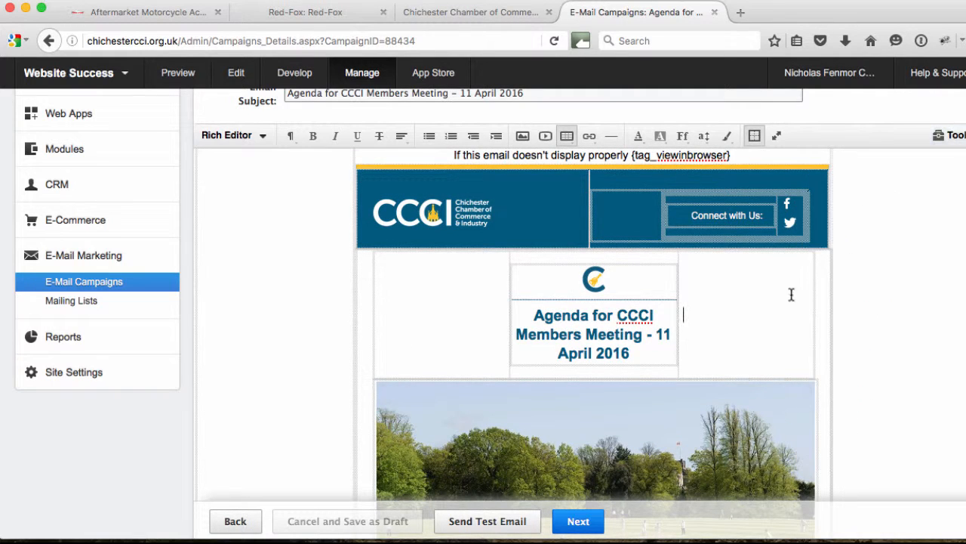
Step: Examine the Events section of the agenda e-mail with its booking links, down to the footer
{"action": "scroll", "coordinate": [774, 309], "scroll_direction": "down", "scroll_amount": 3}
{"action": "scroll", "coordinate": [773, 310], "scroll_direction": "down", "scroll_amount": 20}
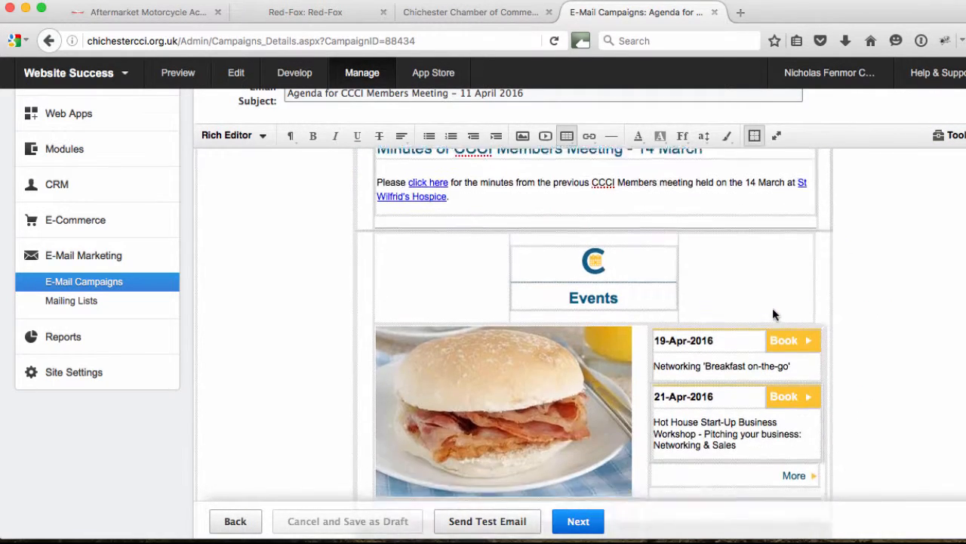
{"action": "scroll", "coordinate": [772, 307], "scroll_direction": "down", "scroll_amount": 1}
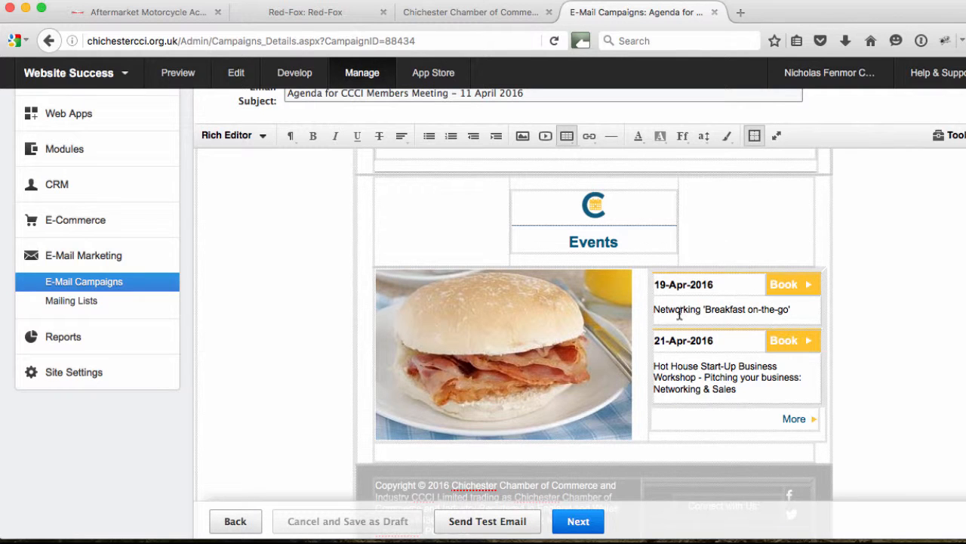
{"action": "scroll", "coordinate": [753, 293], "scroll_direction": "down", "scroll_amount": 3}
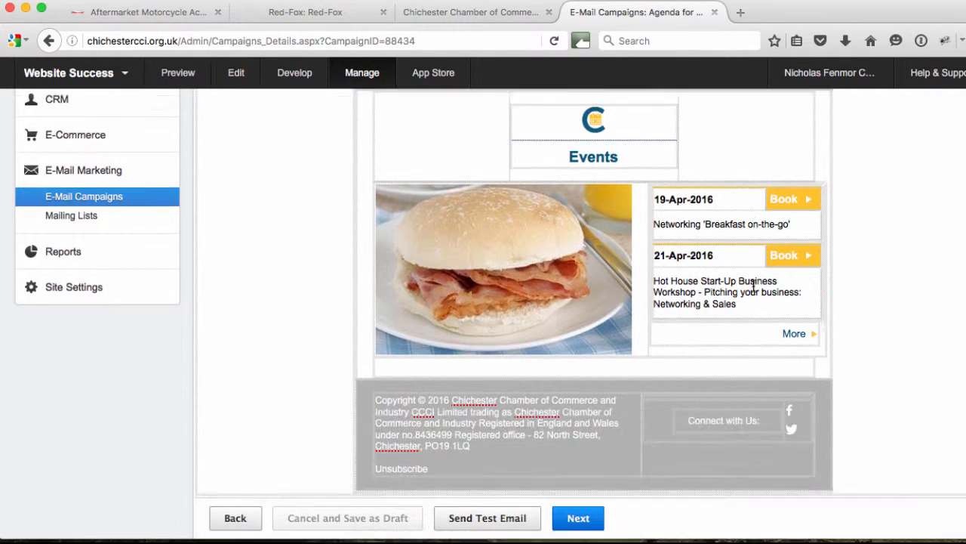
{"action": "scroll", "coordinate": [754, 286], "scroll_direction": "up", "scroll_amount": 5}
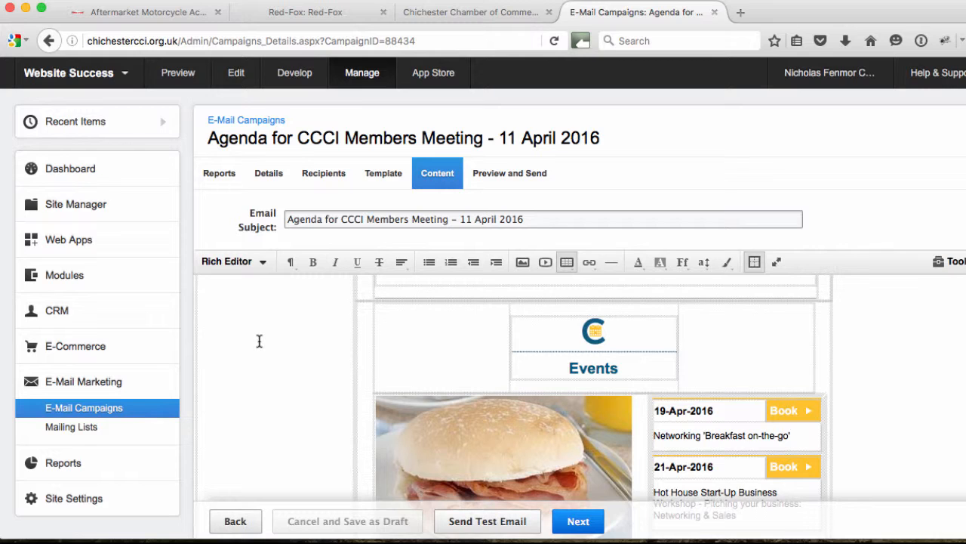
Step: Return to the campaign's reports and review its delivery information, statistics and summary charts
{"action": "left_click", "coordinate": [219, 178]}
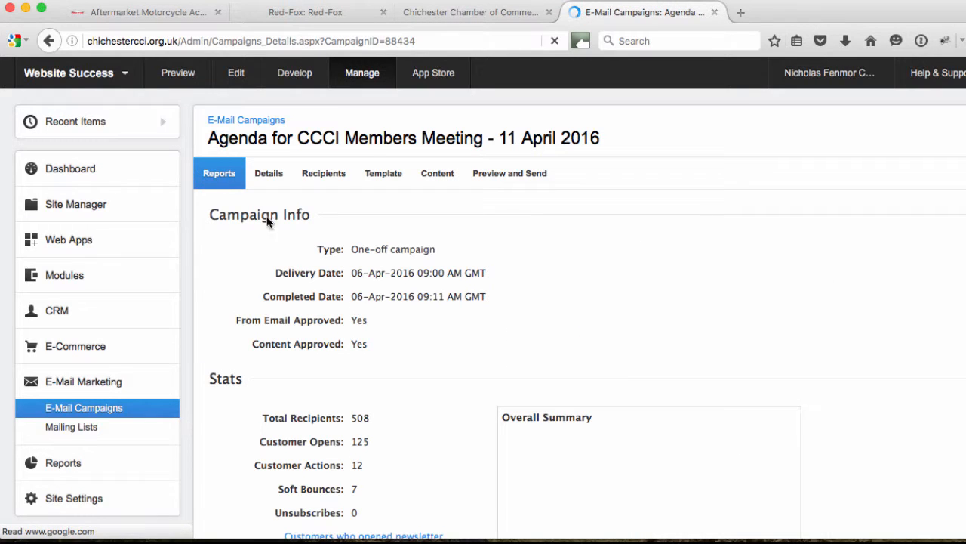
{"action": "scroll", "coordinate": [396, 349], "scroll_direction": "down", "scroll_amount": 2}
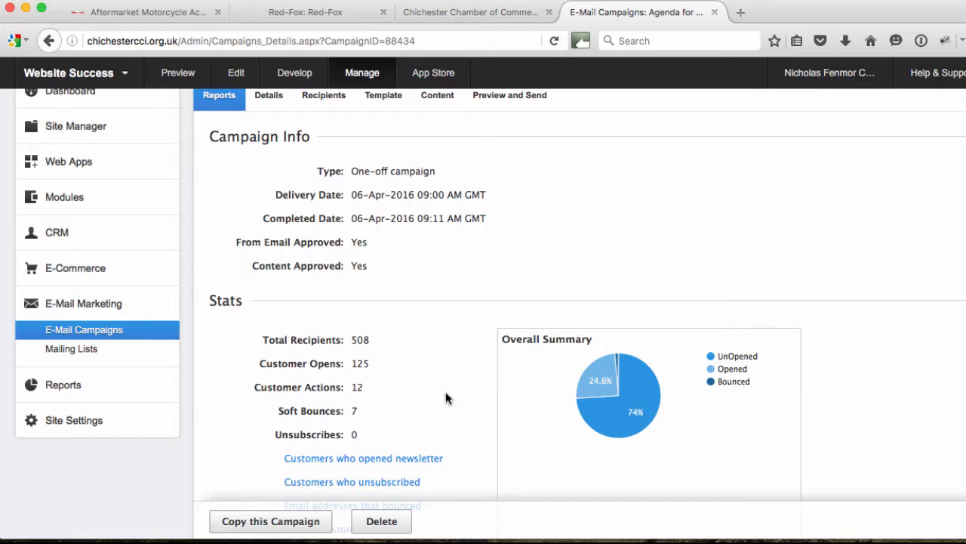
{"action": "scroll", "coordinate": [485, 423], "scroll_direction": "down", "scroll_amount": 3}
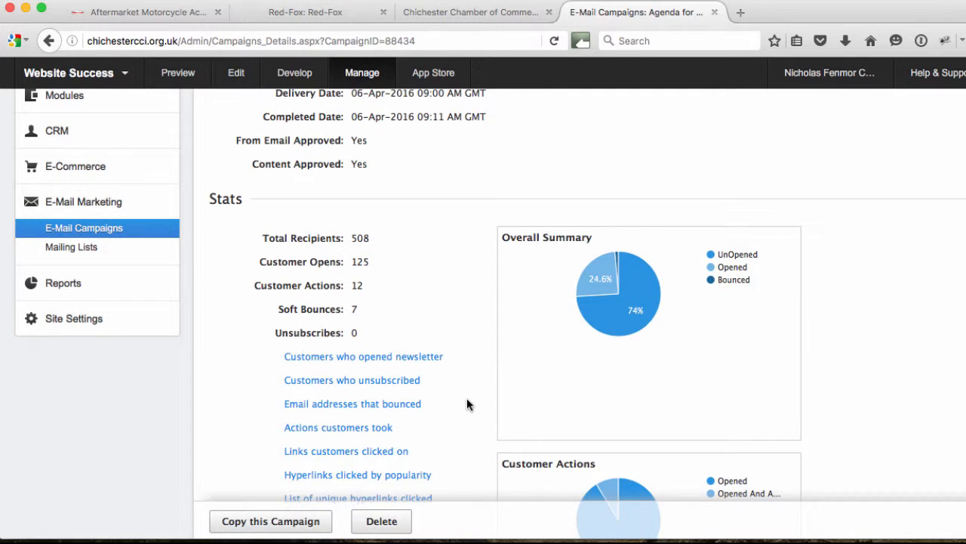
{"action": "scroll", "coordinate": [467, 405], "scroll_direction": "down", "scroll_amount": 2}
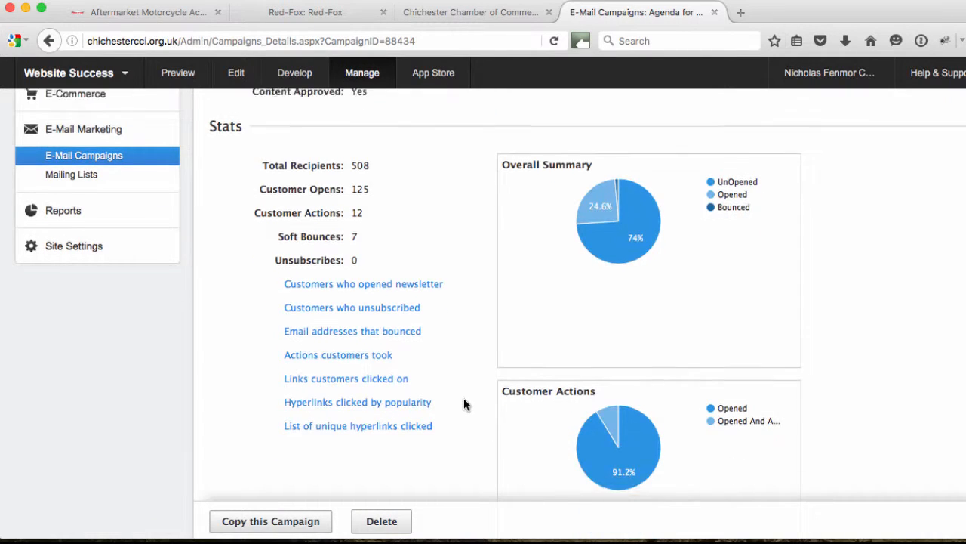
Step: Read through the report on actions customers took after receiving the campaign, and close it
{"action": "left_click", "coordinate": [346, 352]}
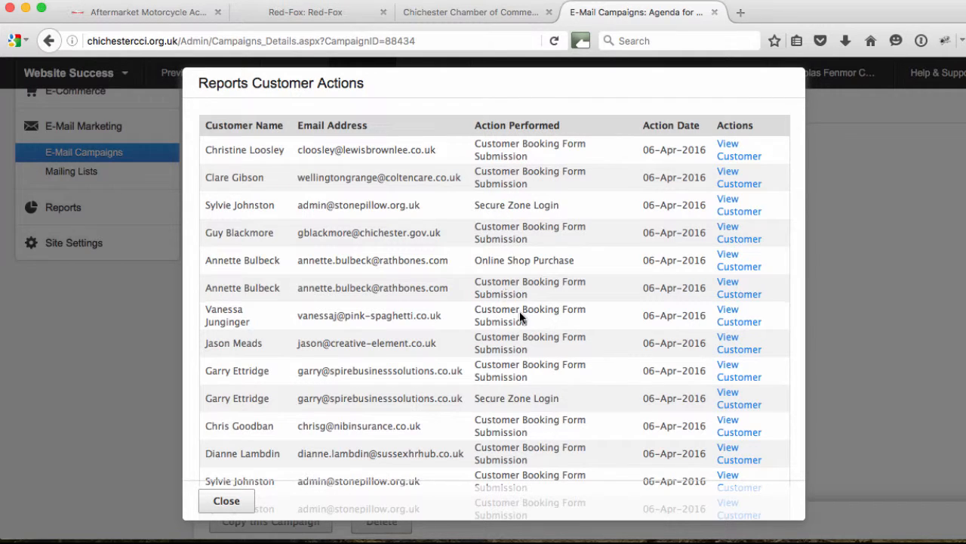
{"action": "scroll", "coordinate": [563, 354], "scroll_direction": "down", "scroll_amount": 5}
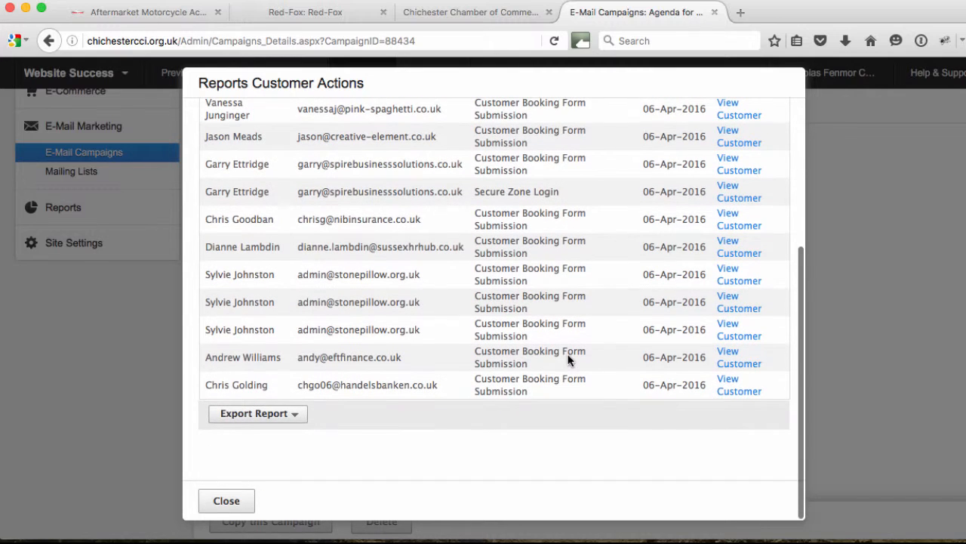
{"action": "scroll", "coordinate": [569, 360], "scroll_direction": "up", "scroll_amount": 5}
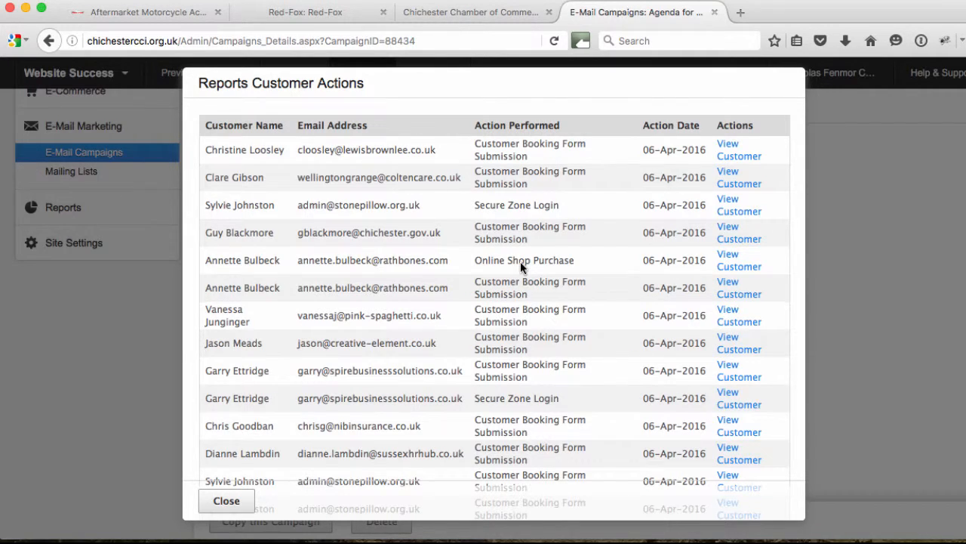
{"action": "scroll", "coordinate": [461, 279], "scroll_direction": "down", "scroll_amount": 5}
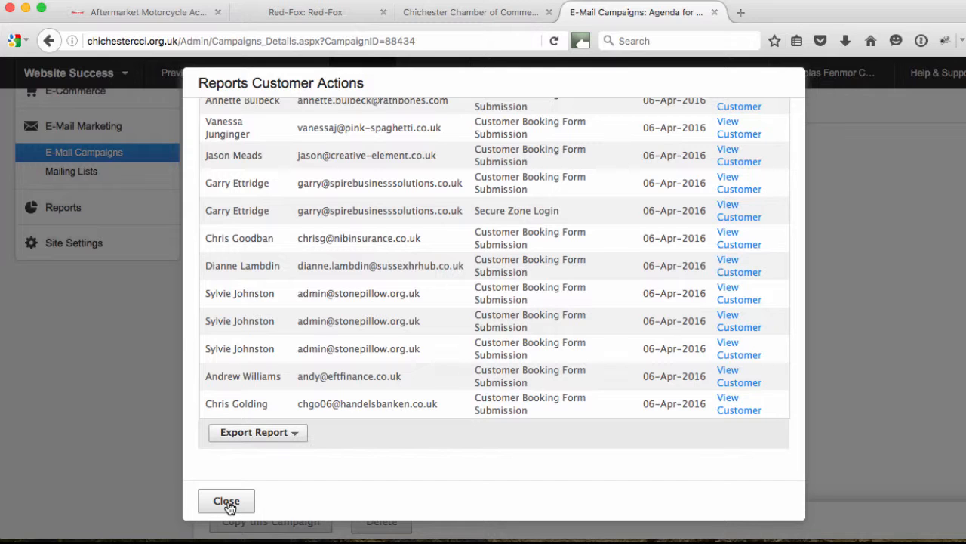
{"action": "left_click", "coordinate": [227, 501]}
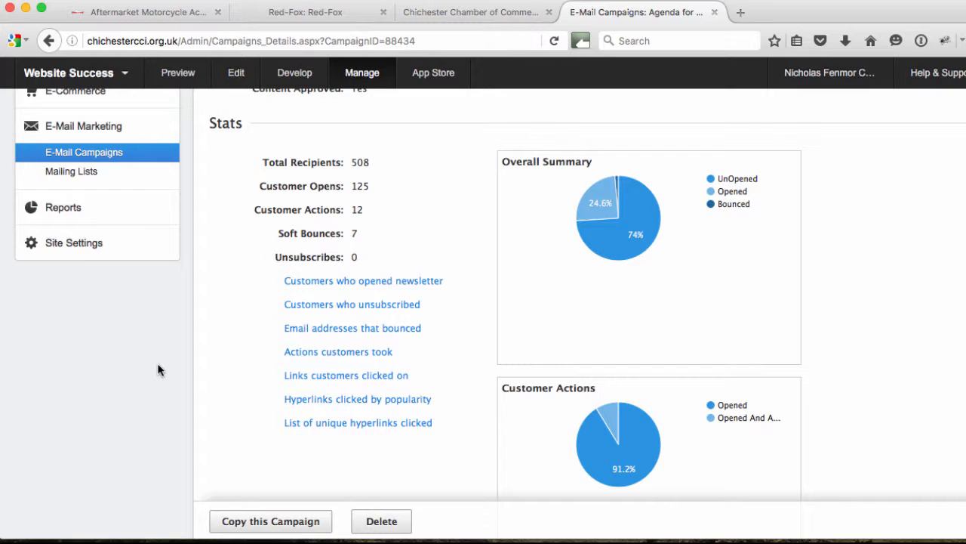
Step: Open the website's list of pages in Site Manager and look through it
{"action": "scroll", "coordinate": [158, 369], "scroll_direction": "up", "scroll_amount": 3}
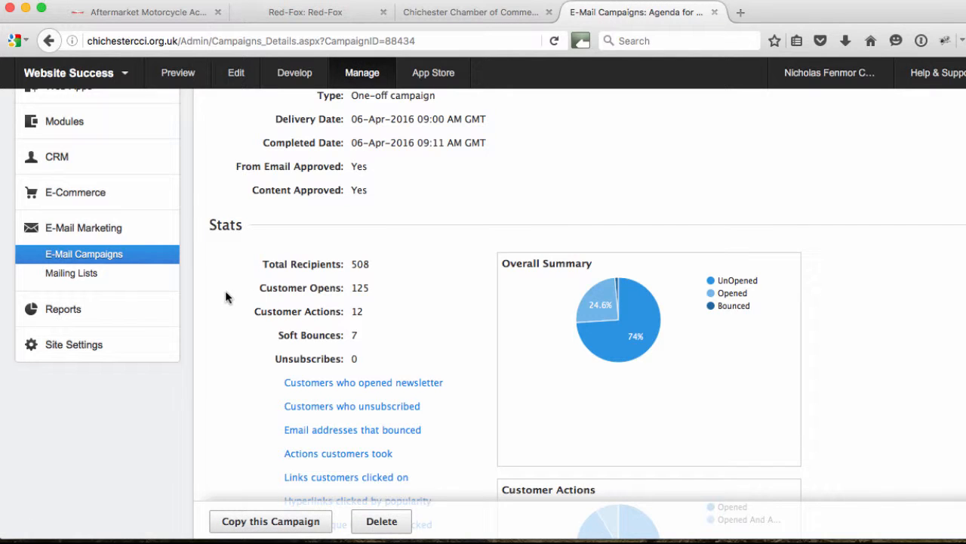
{"action": "scroll", "coordinate": [190, 266], "scroll_direction": "up", "scroll_amount": 4}
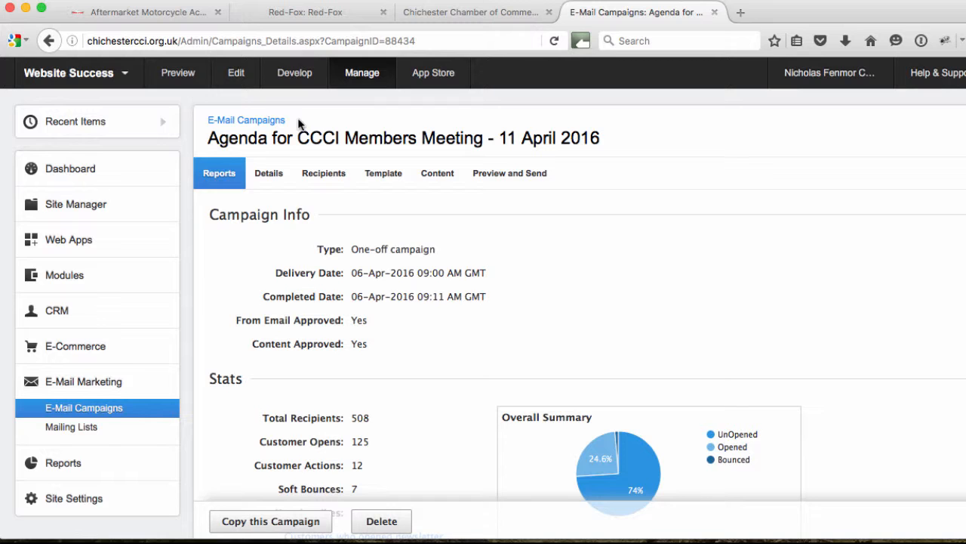
{"action": "left_click", "coordinate": [77, 205]}
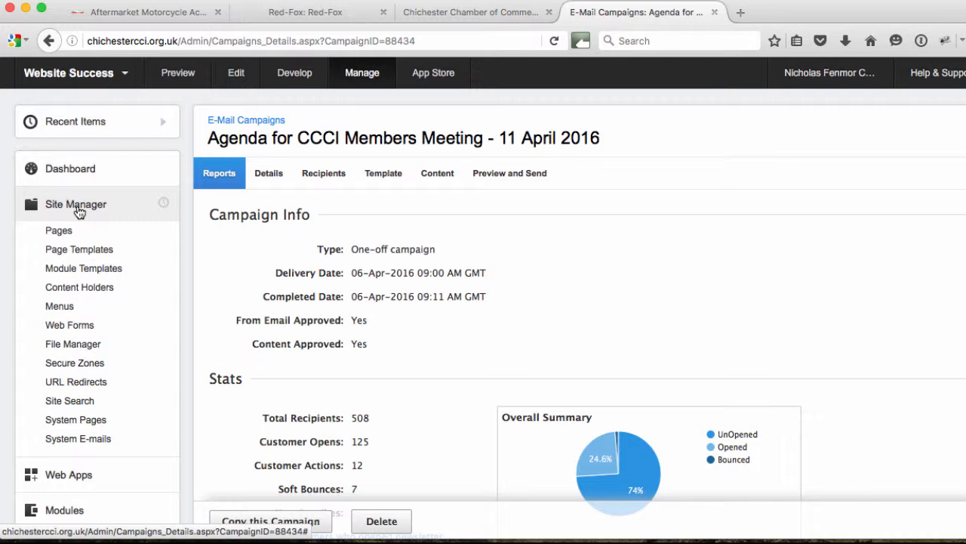
{"action": "left_click", "coordinate": [64, 232]}
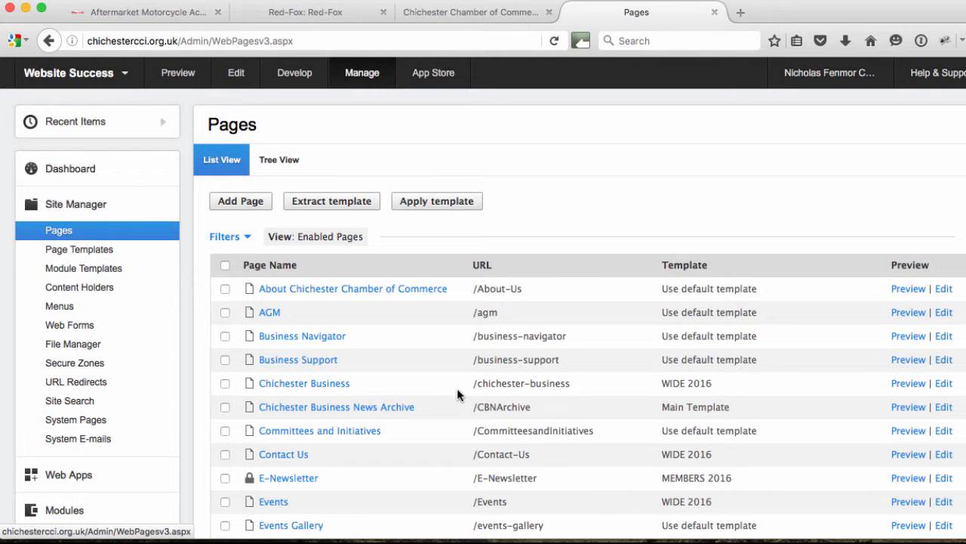
{"action": "scroll", "coordinate": [457, 389], "scroll_direction": "down", "scroll_amount": 5}
{"action": "scroll", "coordinate": [457, 393], "scroll_direction": "up", "scroll_amount": 5}
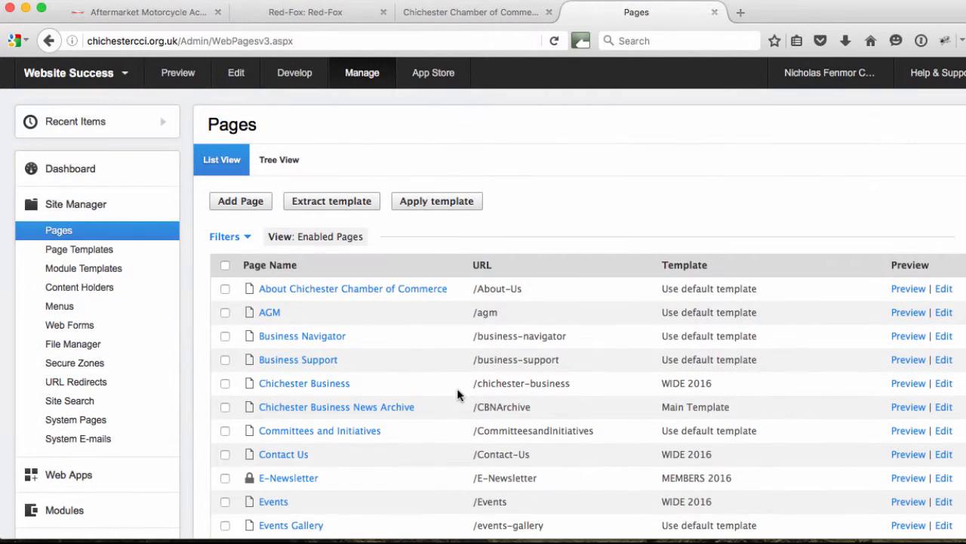
Step: Open the About Chichester Chamber of Commerce page and review its details and content
{"action": "left_click", "coordinate": [343, 290]}
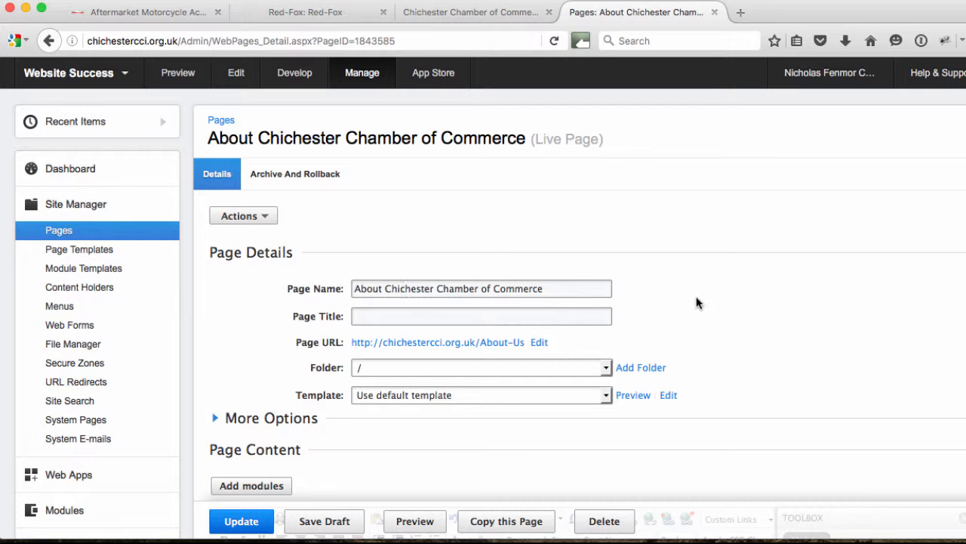
{"action": "scroll", "coordinate": [700, 302], "scroll_direction": "down", "scroll_amount": 2}
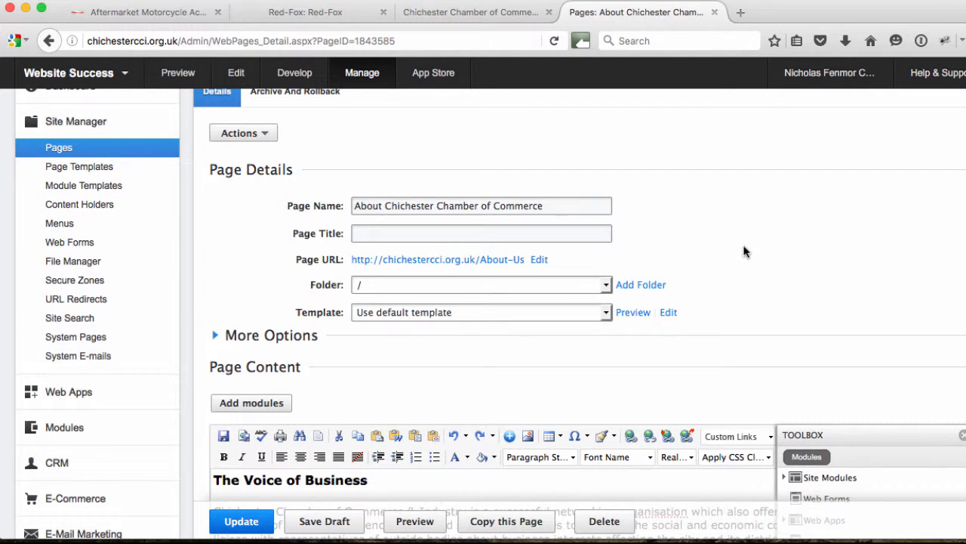
{"action": "scroll", "coordinate": [757, 257], "scroll_direction": "down", "scroll_amount": 5}
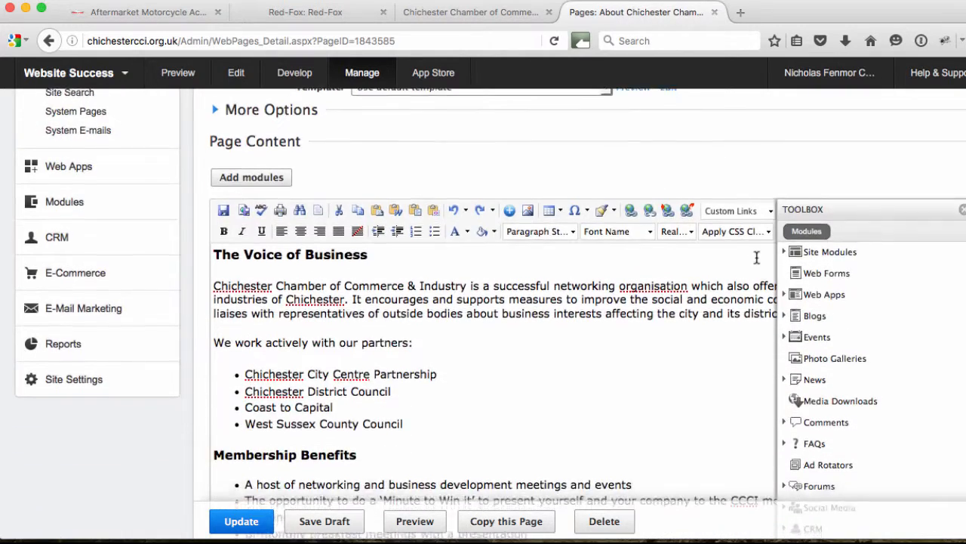
{"action": "scroll", "coordinate": [756, 256], "scroll_direction": "up", "scroll_amount": 3}
{"action": "scroll", "coordinate": [757, 261], "scroll_direction": "up", "scroll_amount": 1}
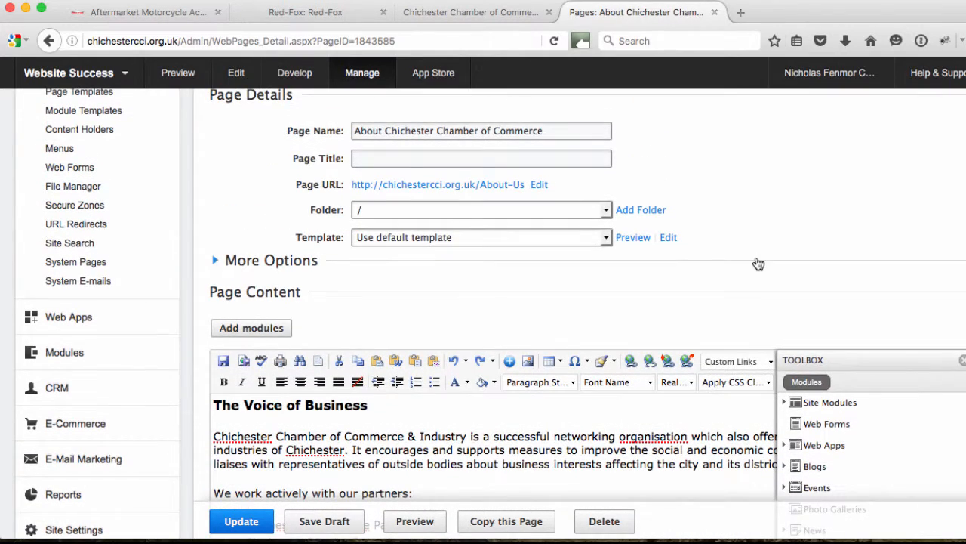
Step: Check the page's additional options, collapse them, and look over the modules available for its content
{"action": "left_click", "coordinate": [217, 260]}
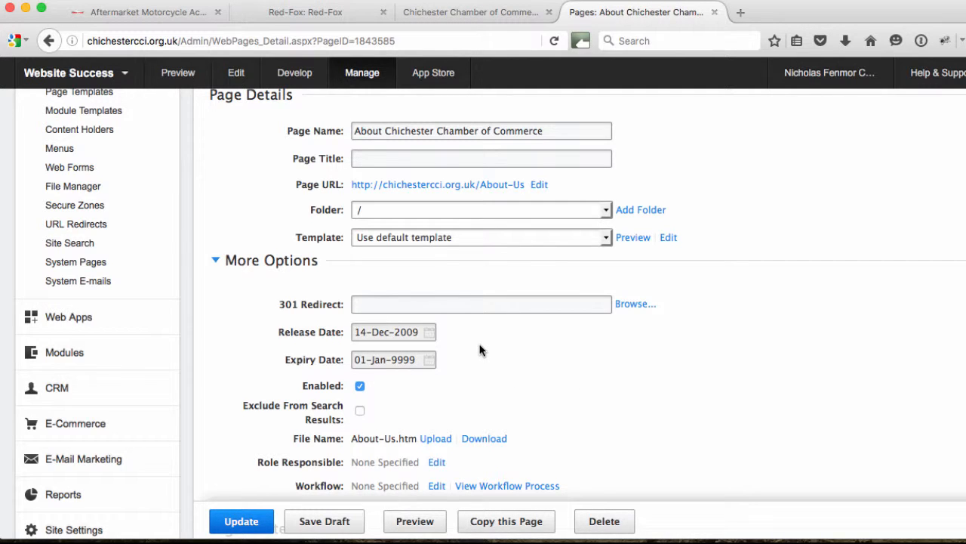
{"action": "scroll", "coordinate": [531, 371], "scroll_direction": "down", "scroll_amount": 2}
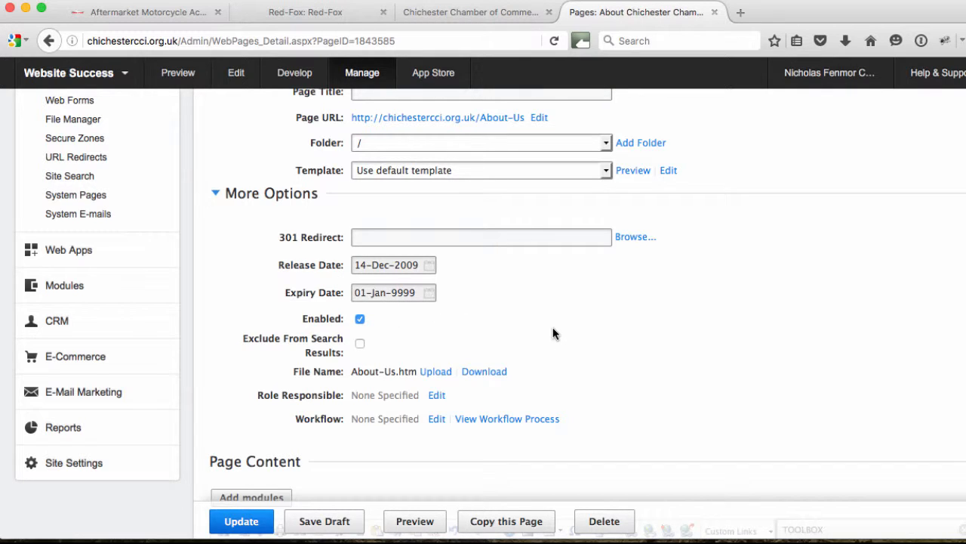
{"action": "left_click", "coordinate": [215, 194]}
{"action": "scroll", "coordinate": [544, 289], "scroll_direction": "down", "scroll_amount": 3}
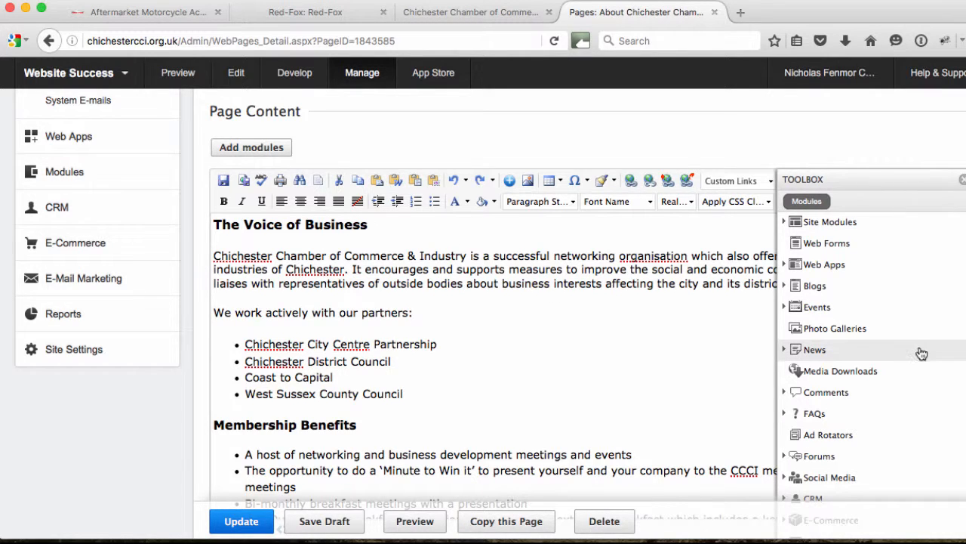
{"action": "scroll", "coordinate": [919, 352], "scroll_direction": "down", "scroll_amount": 1}
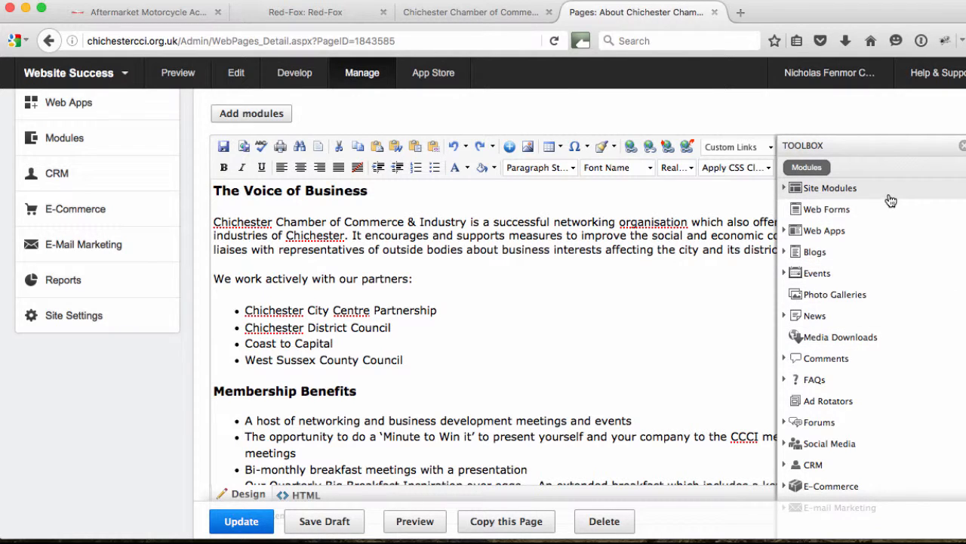
Step: Look over the Site Modules entries in the toolbox, and preview the Banners web form without inserting it
{"action": "left_click", "coordinate": [784, 189]}
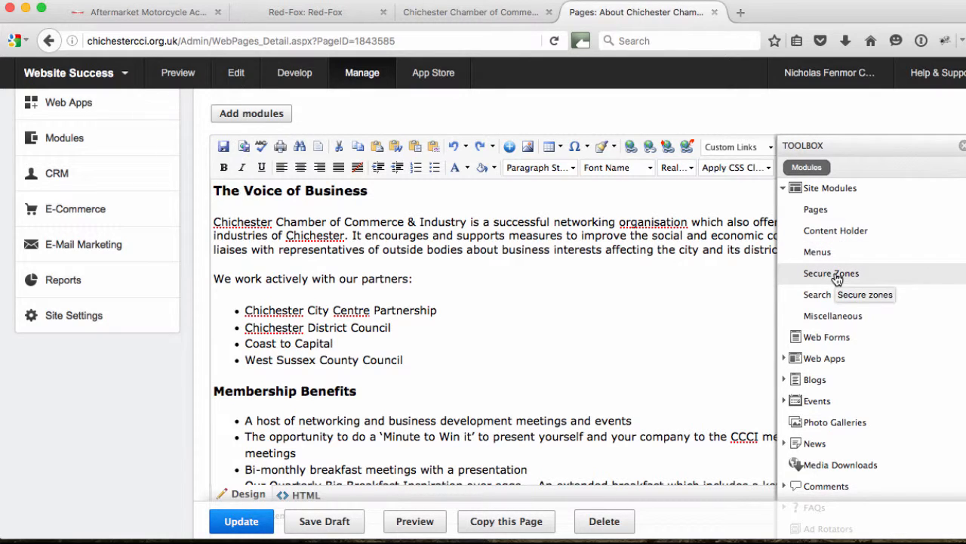
{"action": "left_click", "coordinate": [783, 190]}
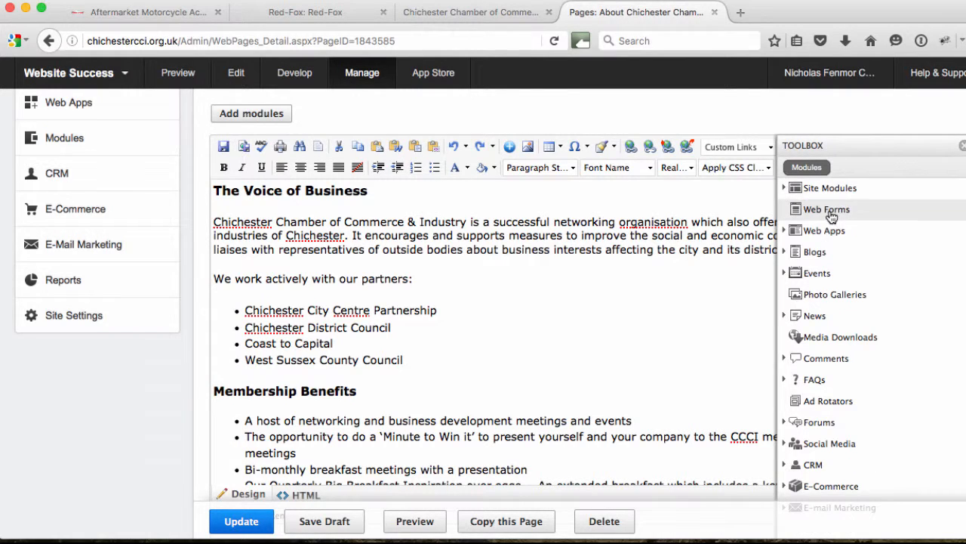
{"action": "left_click", "coordinate": [835, 216]}
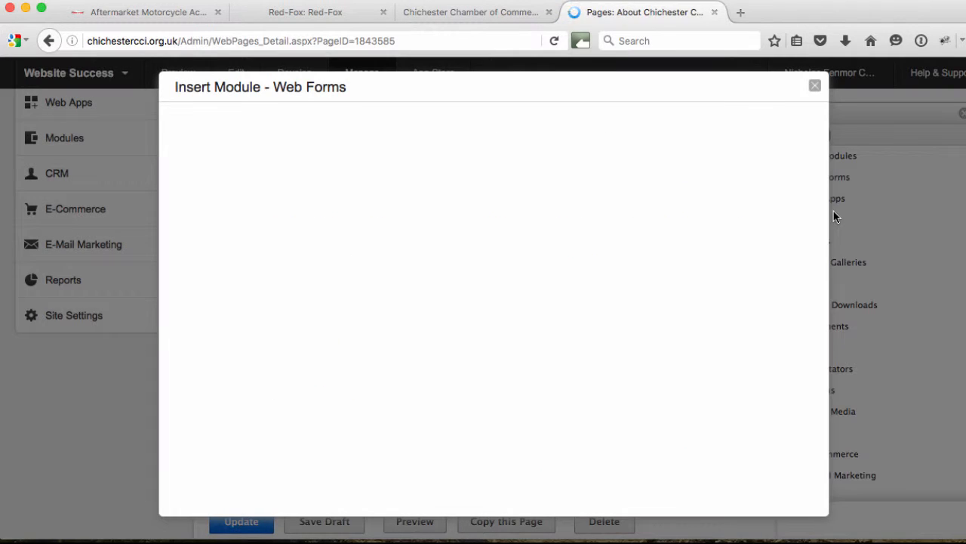
{"action": "left_click", "coordinate": [281, 134]}
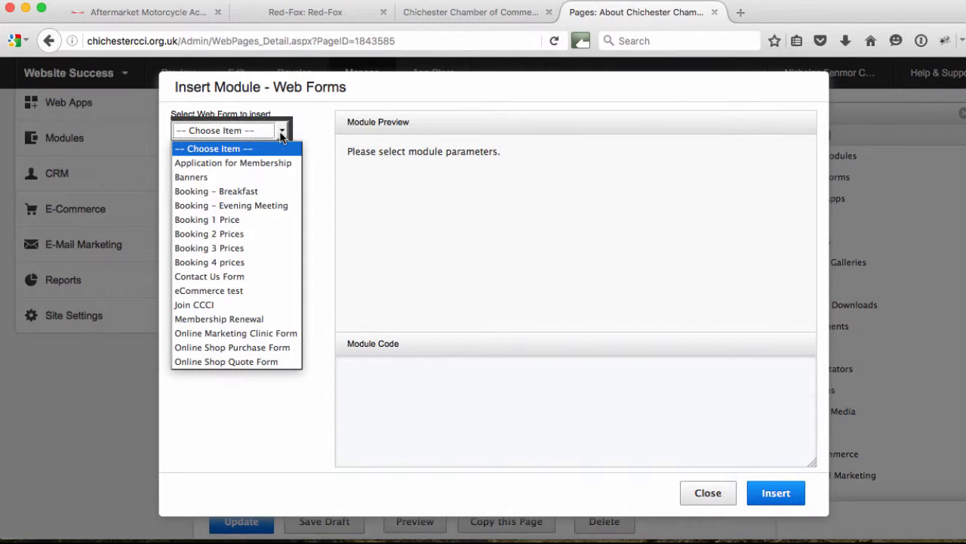
{"action": "left_click", "coordinate": [203, 178]}
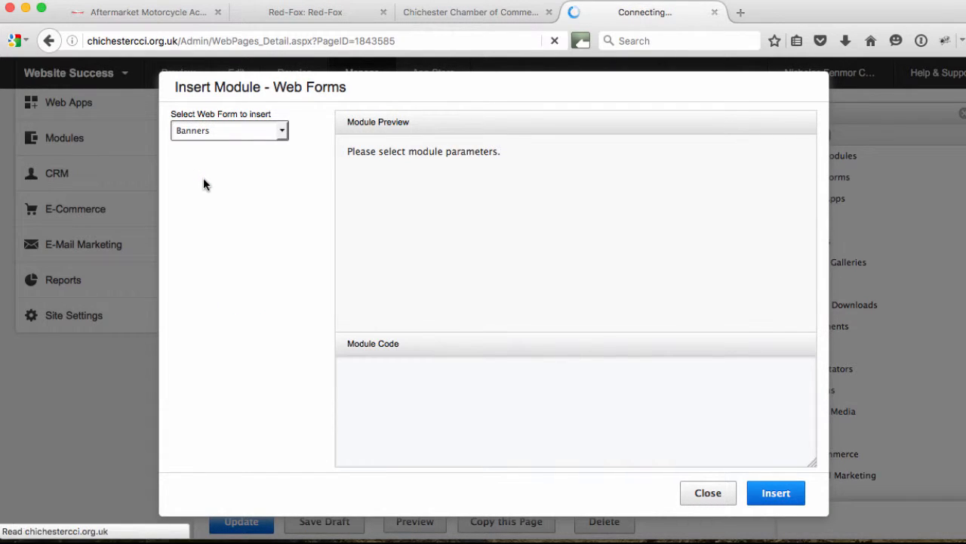
{"action": "scroll", "coordinate": [480, 260], "scroll_direction": "down", "scroll_amount": 10}
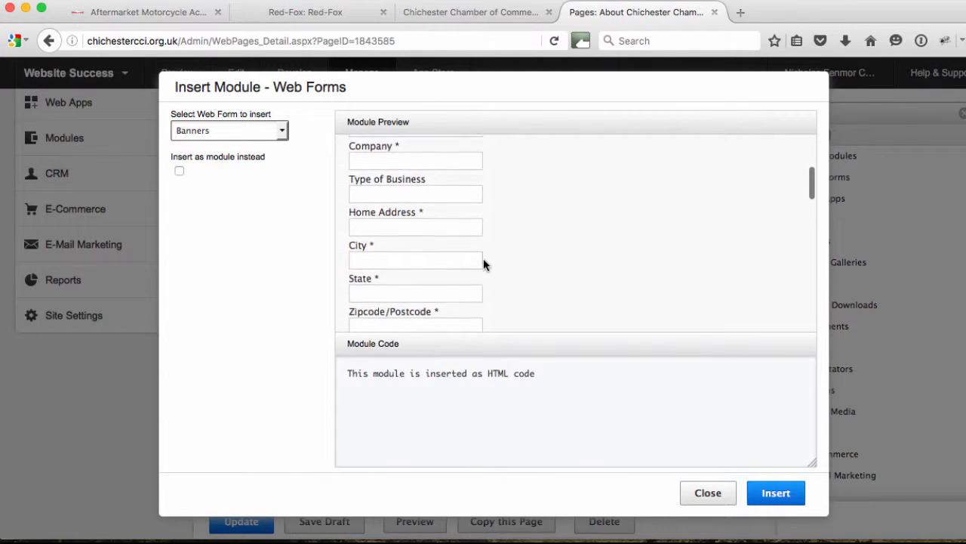
{"action": "scroll", "coordinate": [521, 274], "scroll_direction": "down", "scroll_amount": 10}
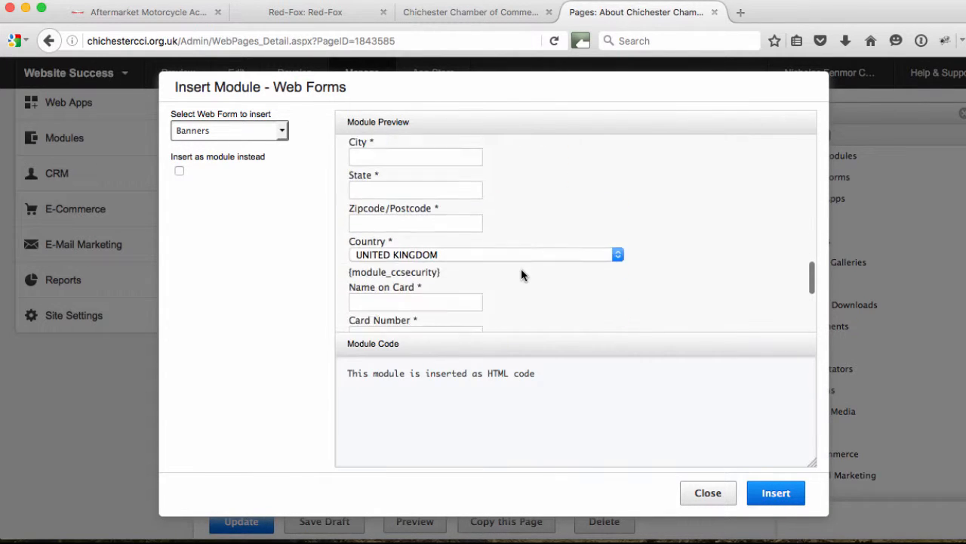
{"action": "scroll", "coordinate": [521, 274], "scroll_direction": "down", "scroll_amount": 2}
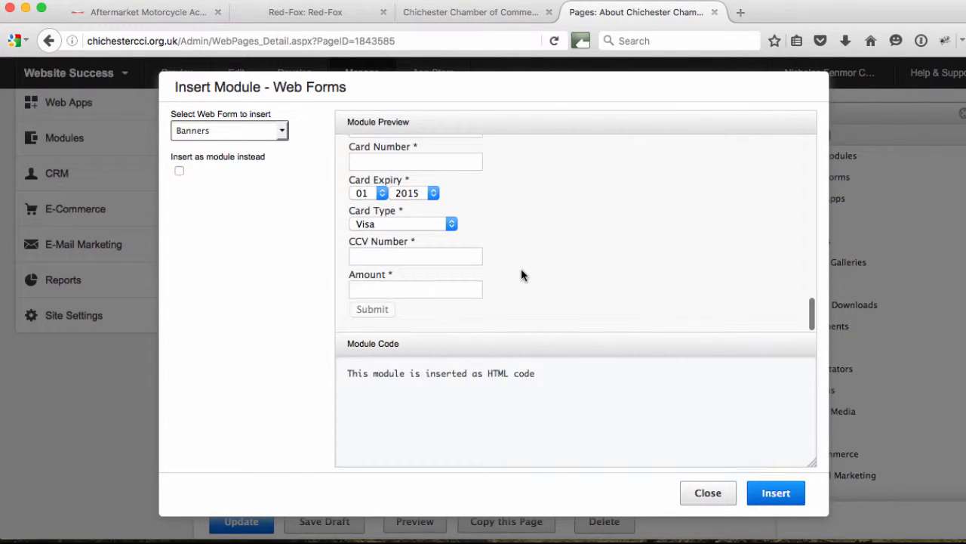
{"action": "left_click", "coordinate": [708, 493]}
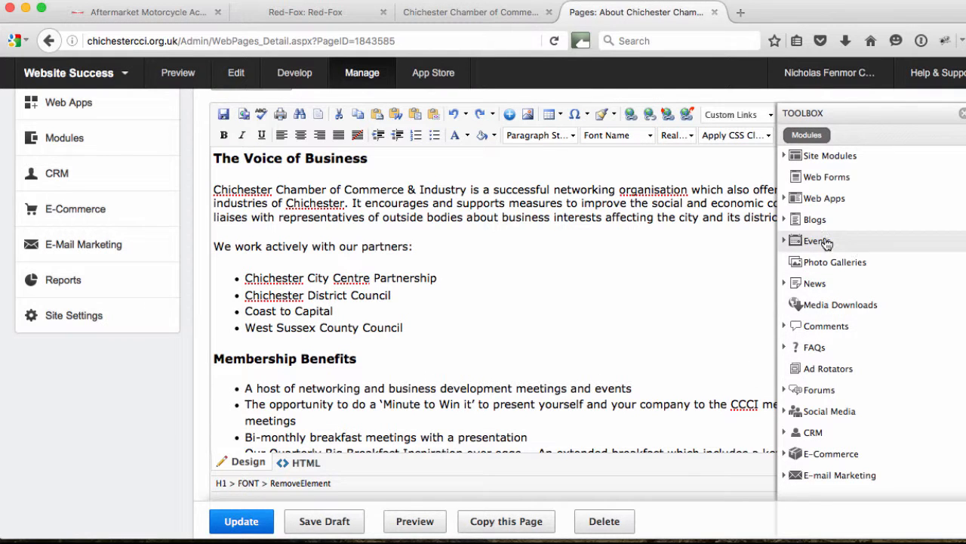
Step: Look through the Events and E-Commerce modules available for the page content, and close the toolbox
{"action": "left_click", "coordinate": [783, 240]}
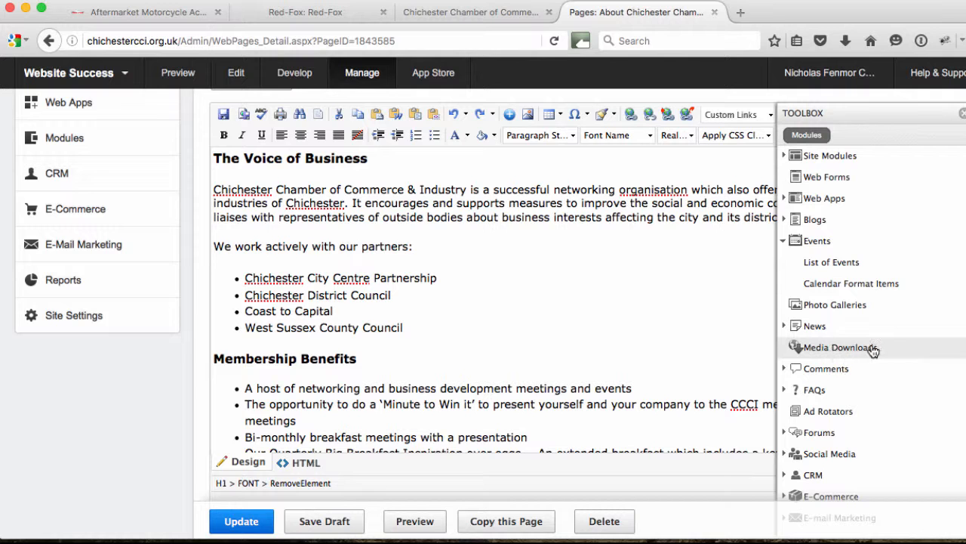
{"action": "scroll", "coordinate": [902, 359], "scroll_direction": "down", "scroll_amount": 2}
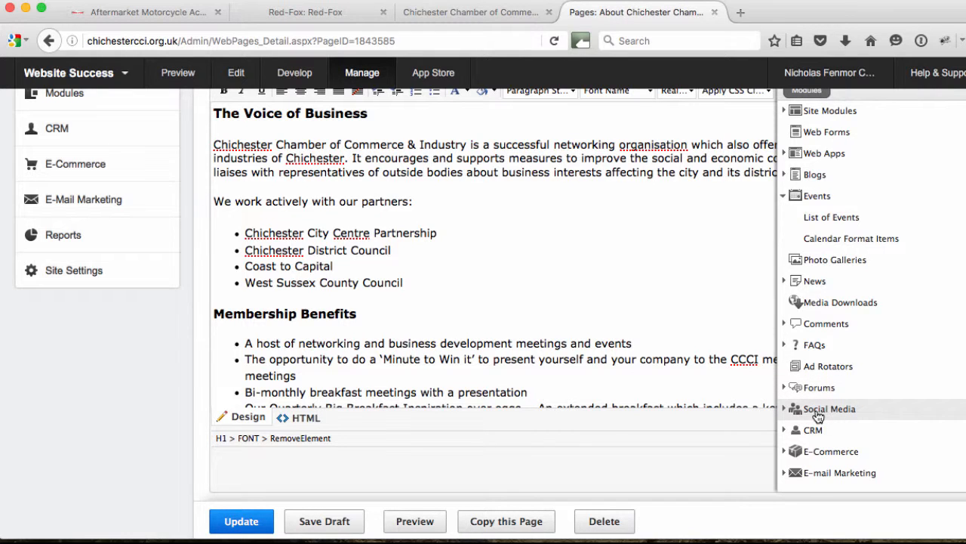
{"action": "left_click", "coordinate": [786, 452]}
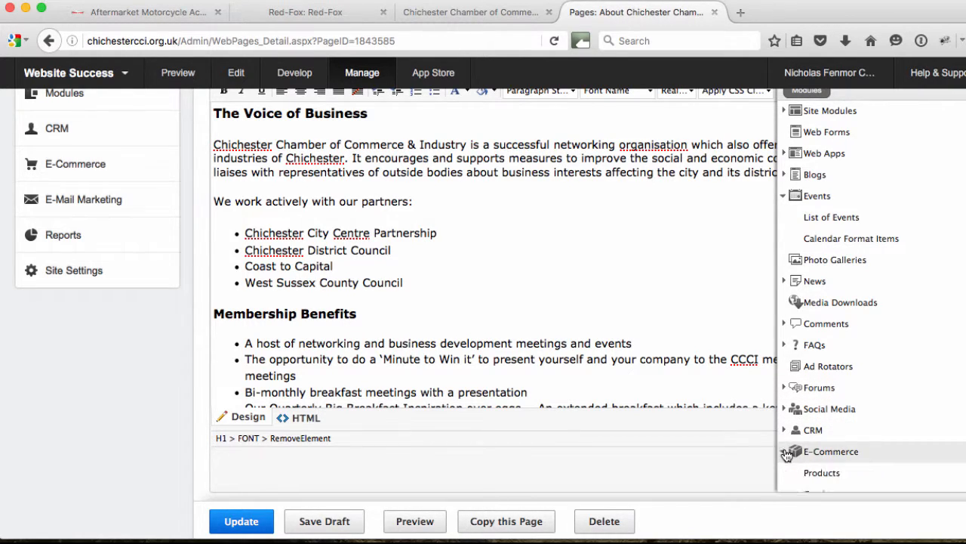
{"action": "scroll", "coordinate": [888, 446], "scroll_direction": "down", "scroll_amount": 2}
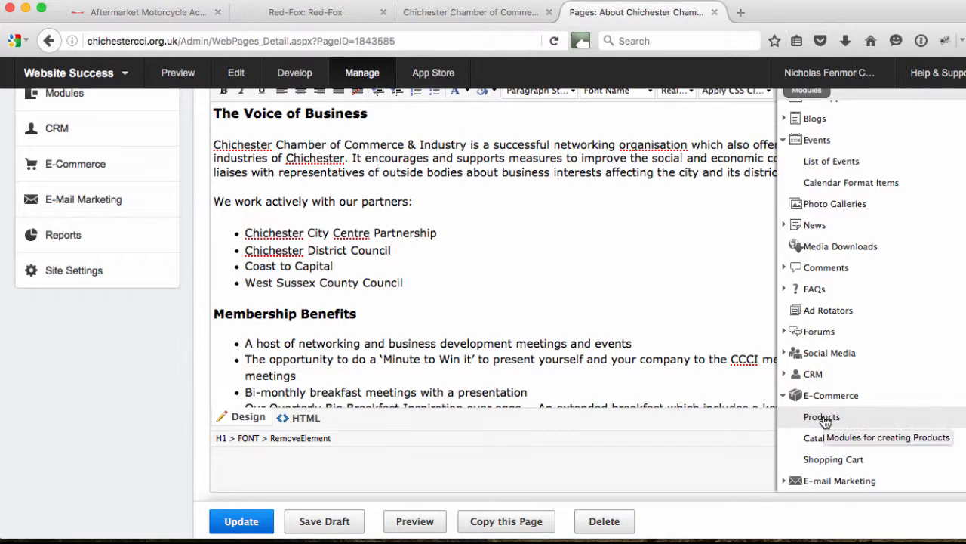
{"action": "left_click", "coordinate": [784, 398]}
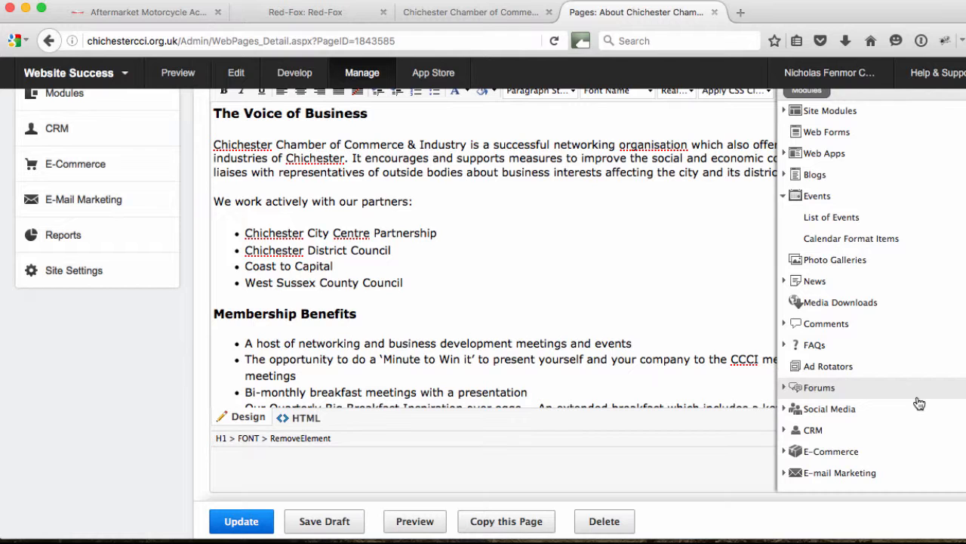
{"action": "scroll", "coordinate": [902, 385], "scroll_direction": "up", "scroll_amount": 6}
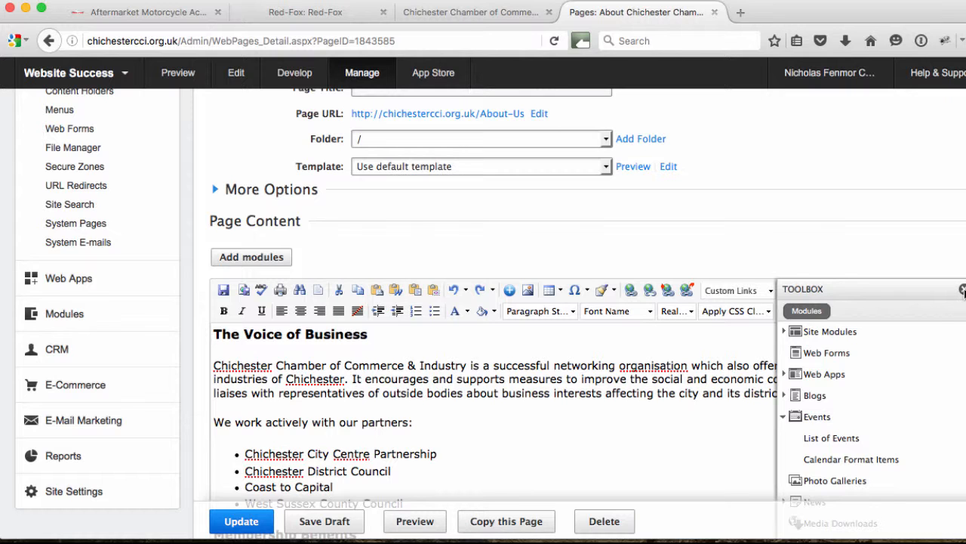
{"action": "left_click", "coordinate": [963, 290]}
Step: Show the site's web apps, and open the Member Businesses list to look through its items
{"action": "scroll", "coordinate": [578, 262], "scroll_direction": "up", "scroll_amount": 5}
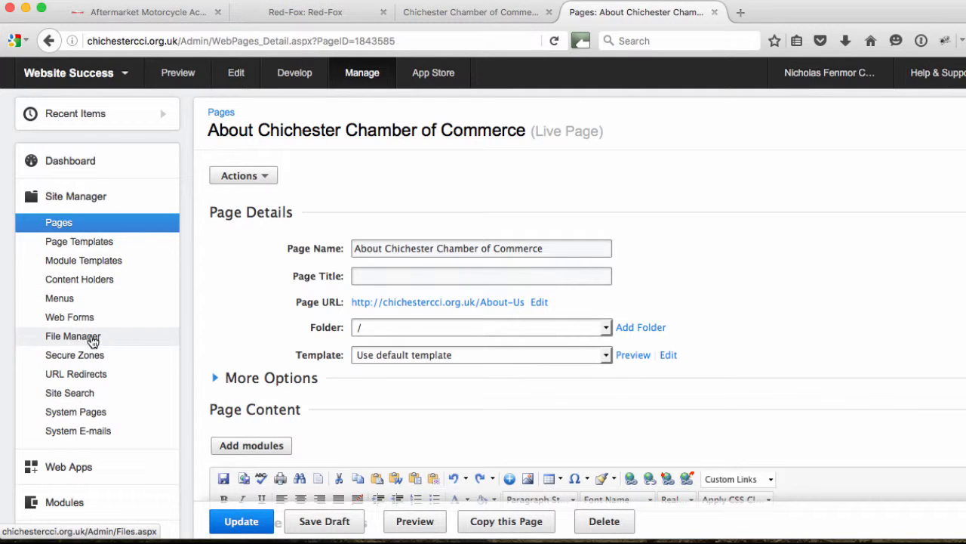
{"action": "scroll", "coordinate": [135, 351], "scroll_direction": "down", "scroll_amount": 2}
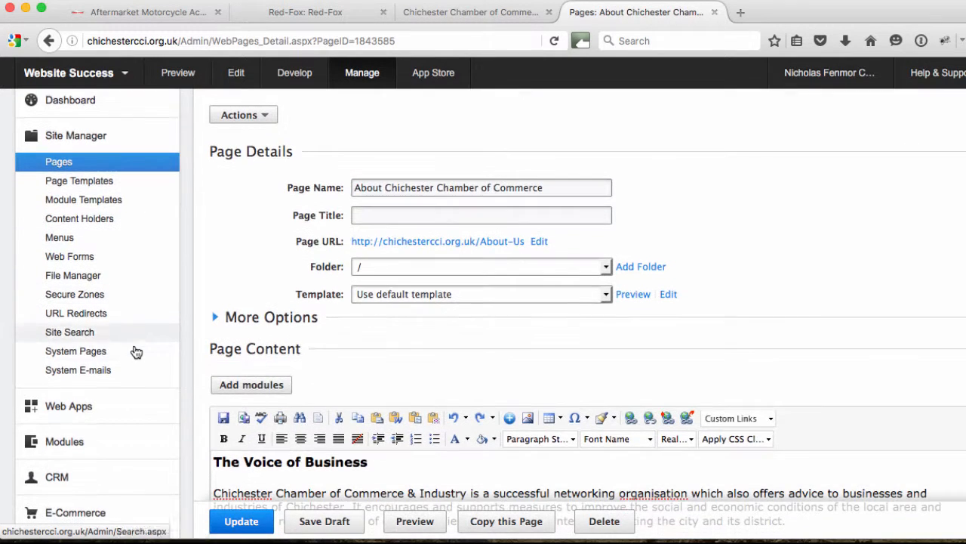
{"action": "left_click", "coordinate": [60, 408]}
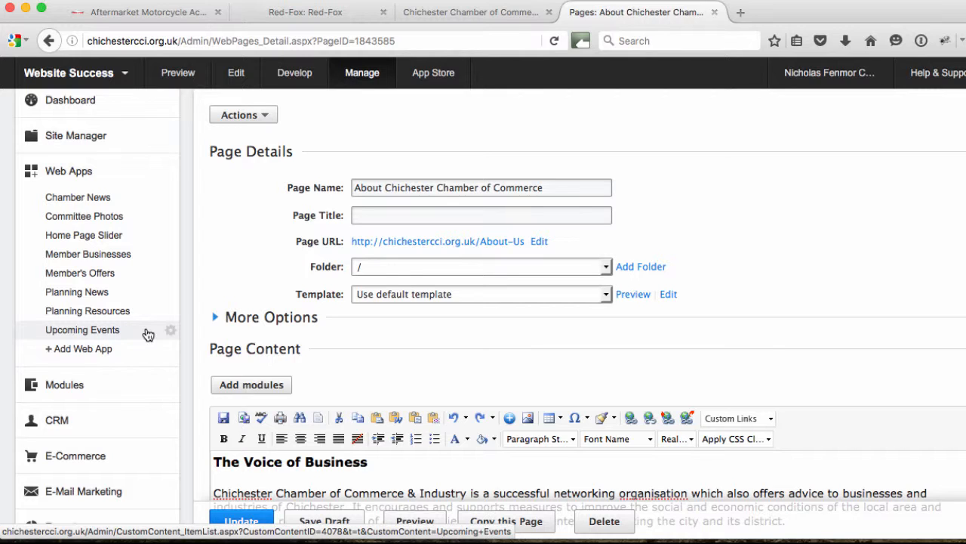
{"action": "left_click", "coordinate": [92, 256]}
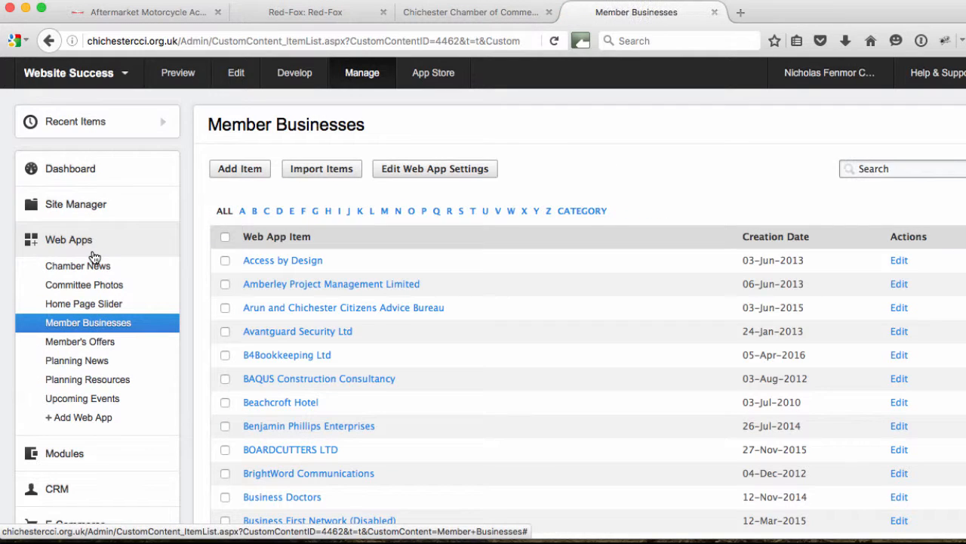
{"action": "scroll", "coordinate": [548, 336], "scroll_direction": "down", "scroll_amount": 3}
{"action": "scroll", "coordinate": [548, 336], "scroll_direction": "down", "scroll_amount": 2}
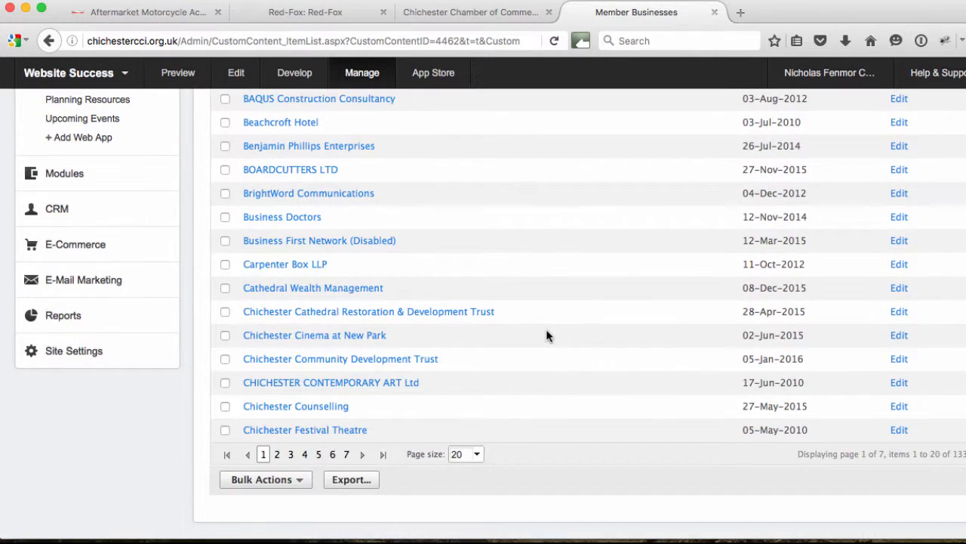
{"action": "scroll", "coordinate": [548, 336], "scroll_direction": "up", "scroll_amount": 5}
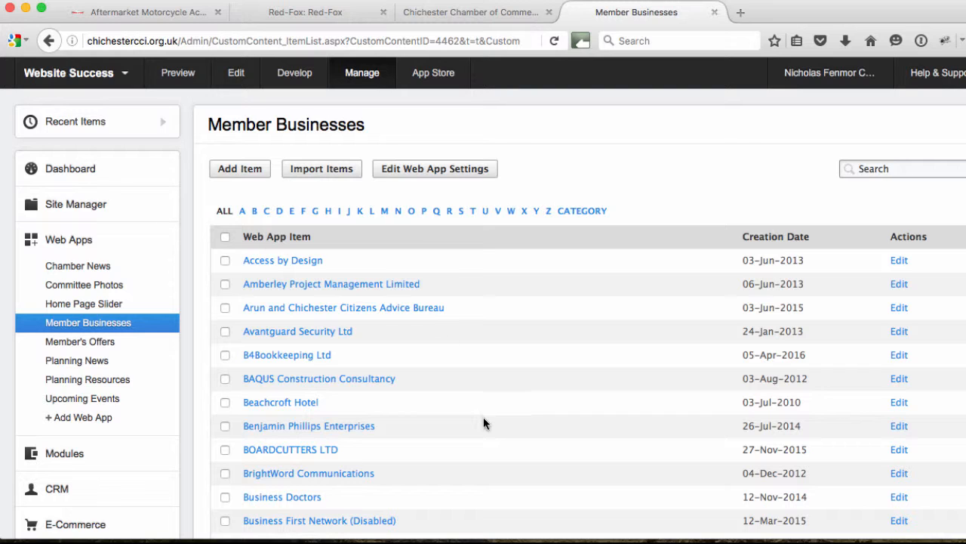
Step: View the Planning News and Member's Offers web apps, and return to the Member Businesses list
{"action": "left_click", "coordinate": [98, 362]}
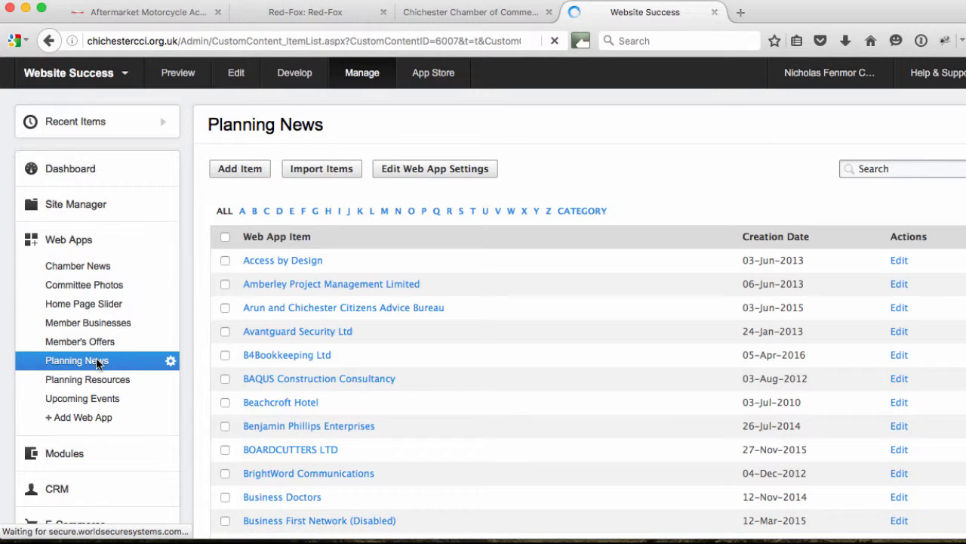
{"action": "left_click", "coordinate": [84, 342]}
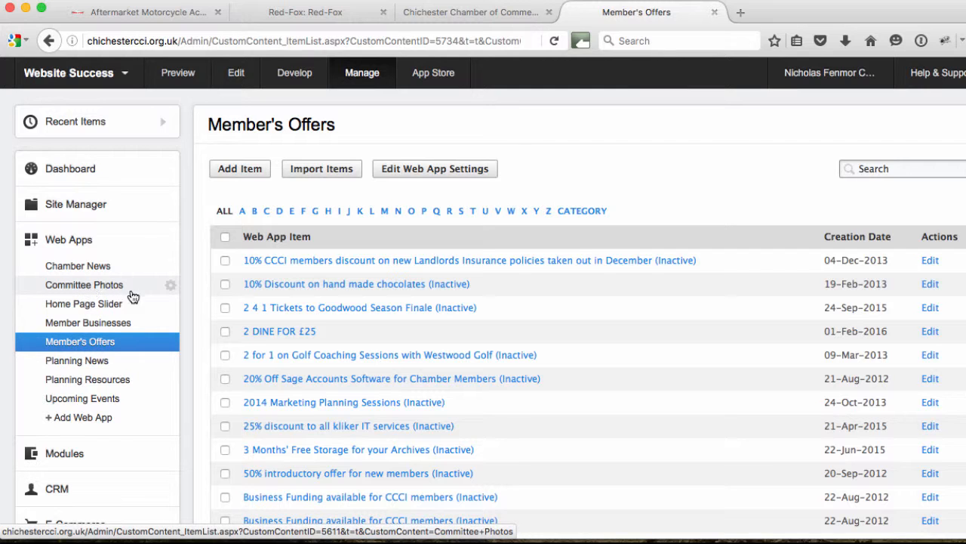
{"action": "left_click", "coordinate": [100, 326]}
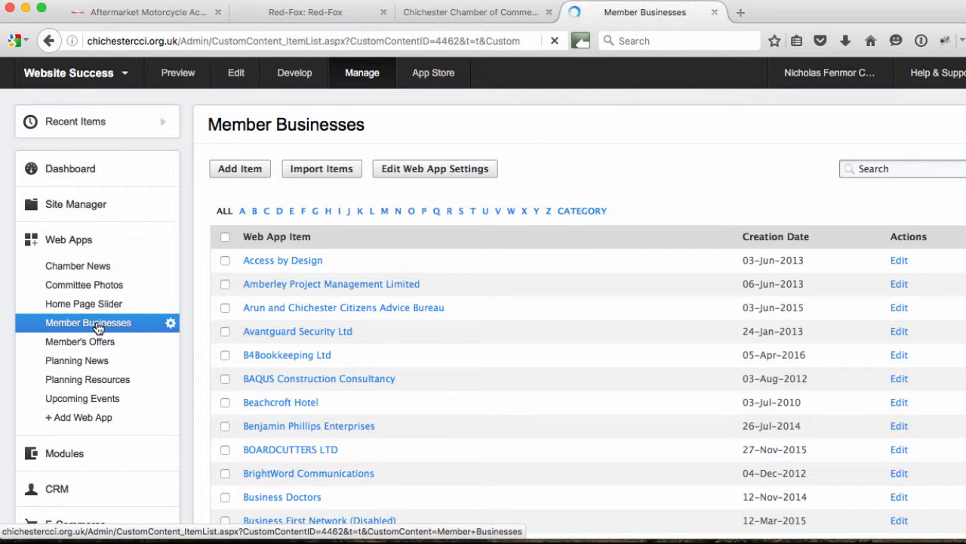
Step: Open the Arun and Chichester Citizens Advice Bureau item and review its details and contact fields
{"action": "left_click", "coordinate": [294, 309]}
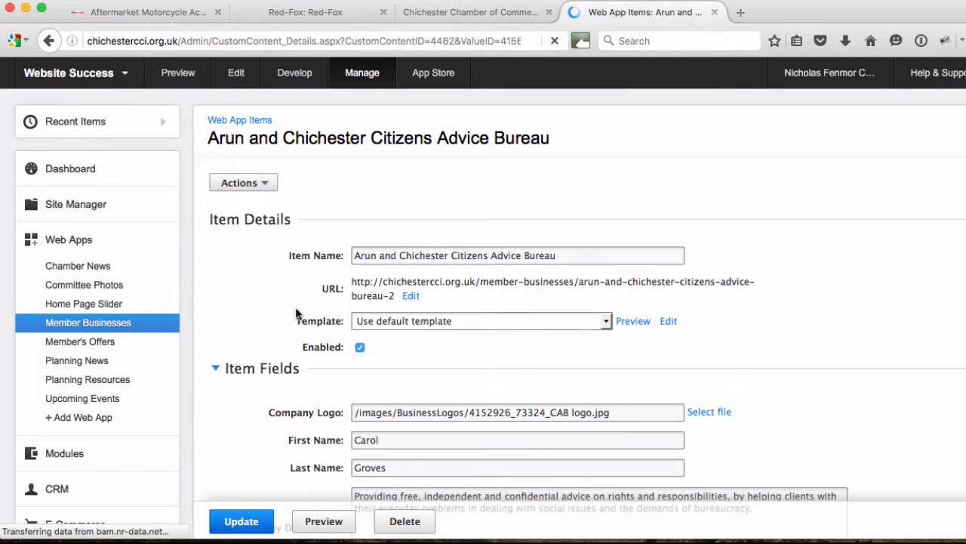
{"action": "scroll", "coordinate": [868, 337], "scroll_direction": "down", "scroll_amount": 5}
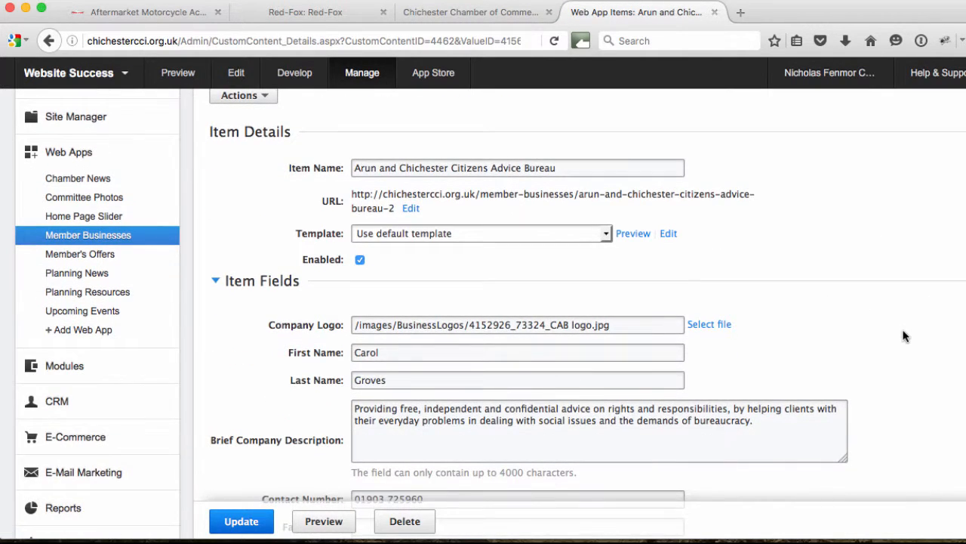
{"action": "scroll", "coordinate": [905, 336], "scroll_direction": "down", "scroll_amount": 4}
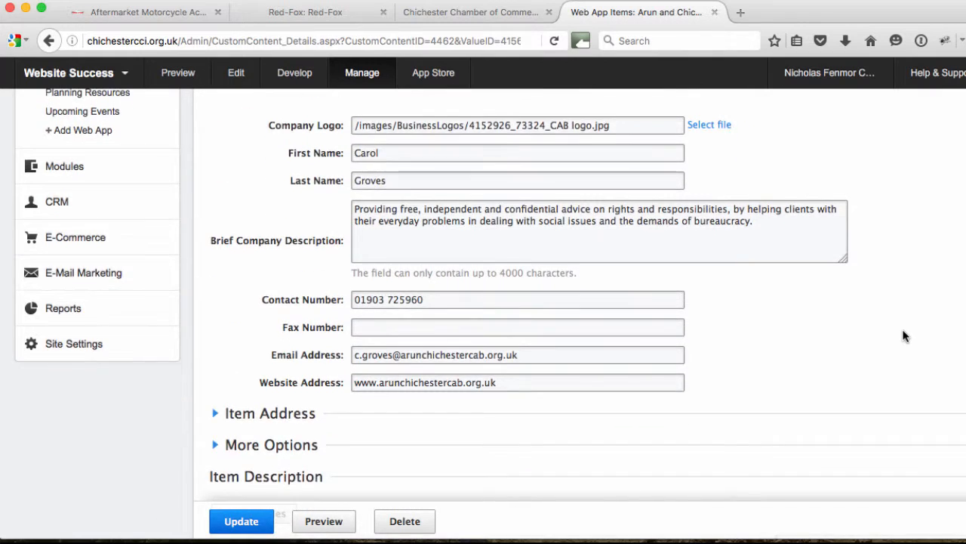
{"action": "scroll", "coordinate": [905, 336], "scroll_direction": "down", "scroll_amount": 2}
{"action": "scroll", "coordinate": [905, 336], "scroll_direction": "up", "scroll_amount": 3}
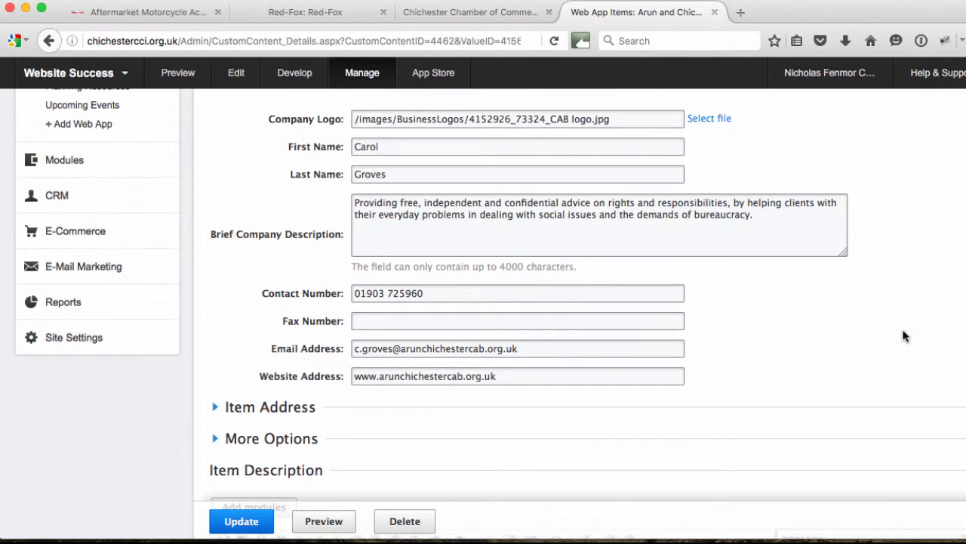
{"action": "scroll", "coordinate": [905, 336], "scroll_direction": "up", "scroll_amount": 3}
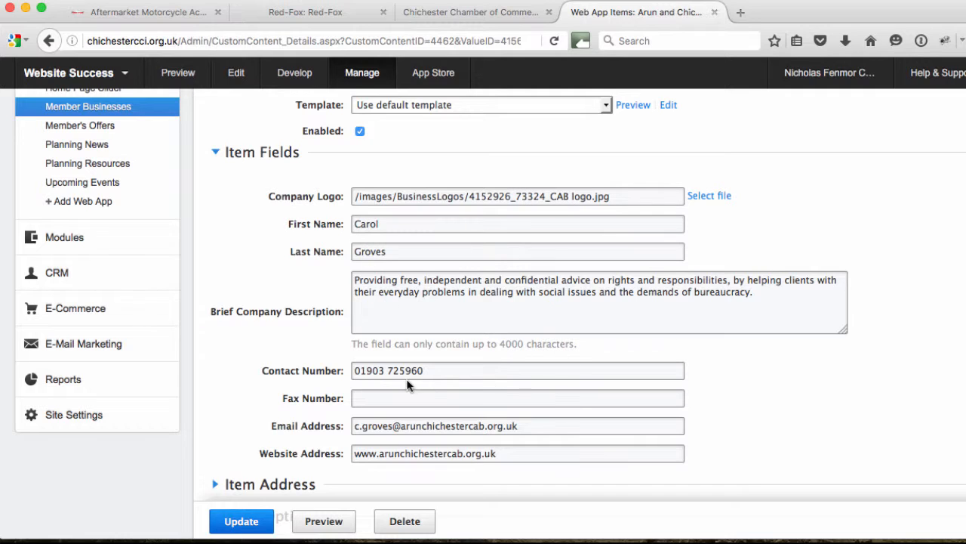
{"action": "scroll", "coordinate": [897, 359], "scroll_direction": "up", "scroll_amount": 5}
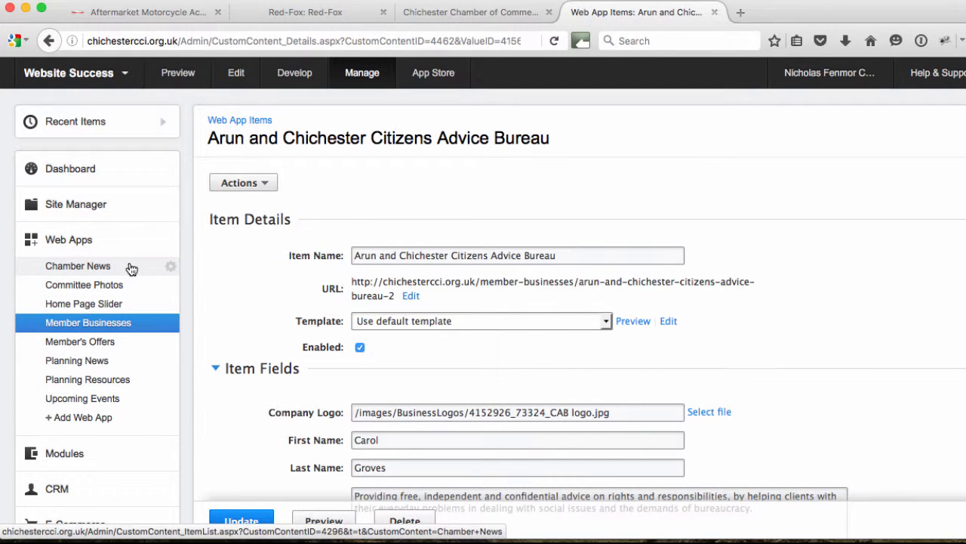
Step: Look through the Events module's list and open the Networking Chamber Monthly Meeting of Monday 13 June 2016
{"action": "scroll", "coordinate": [186, 329], "scroll_direction": "down", "scroll_amount": 2}
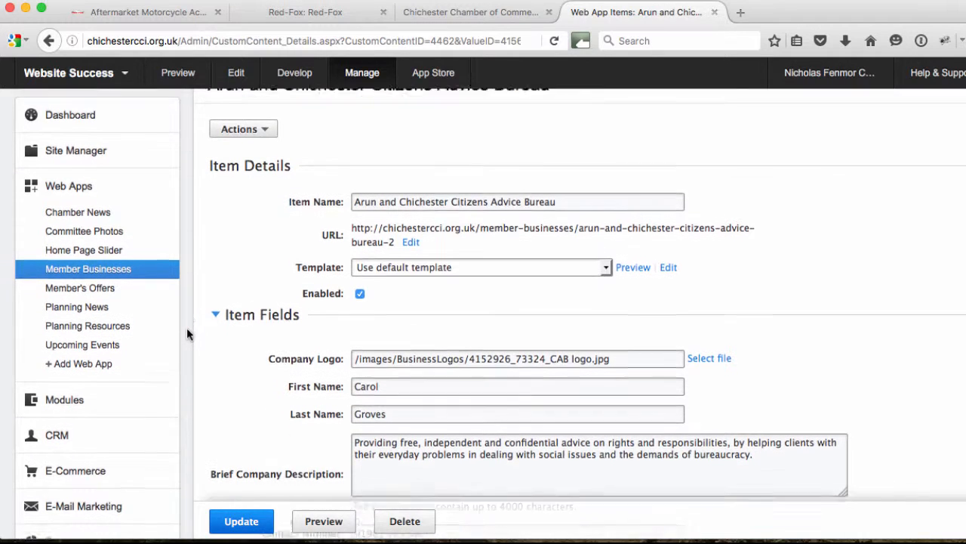
{"action": "left_click", "coordinate": [54, 398]}
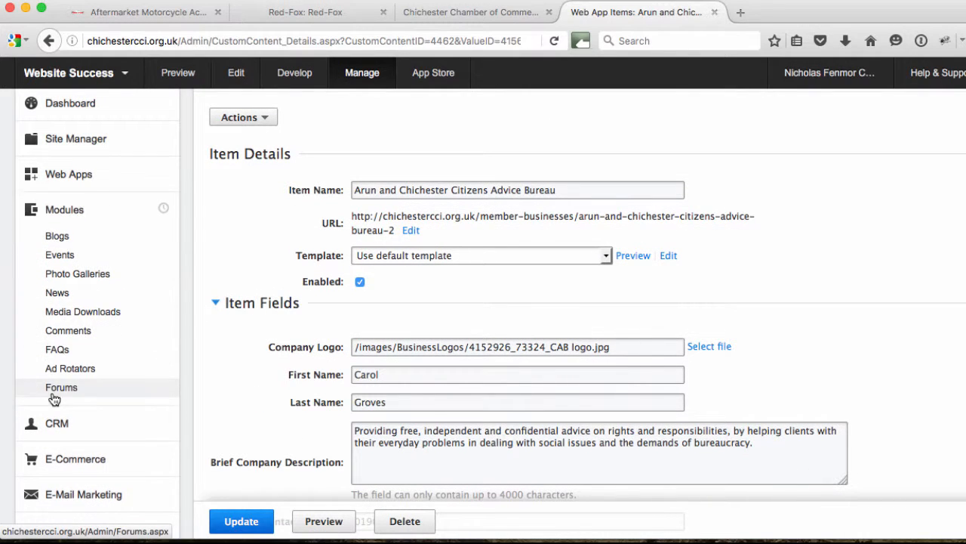
{"action": "left_click", "coordinate": [60, 256]}
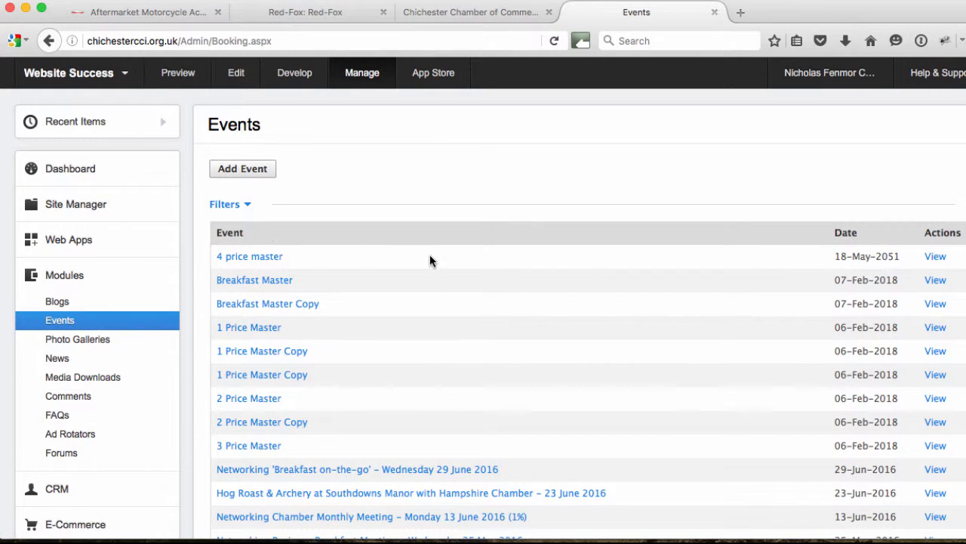
{"action": "scroll", "coordinate": [429, 259], "scroll_direction": "down", "scroll_amount": 5}
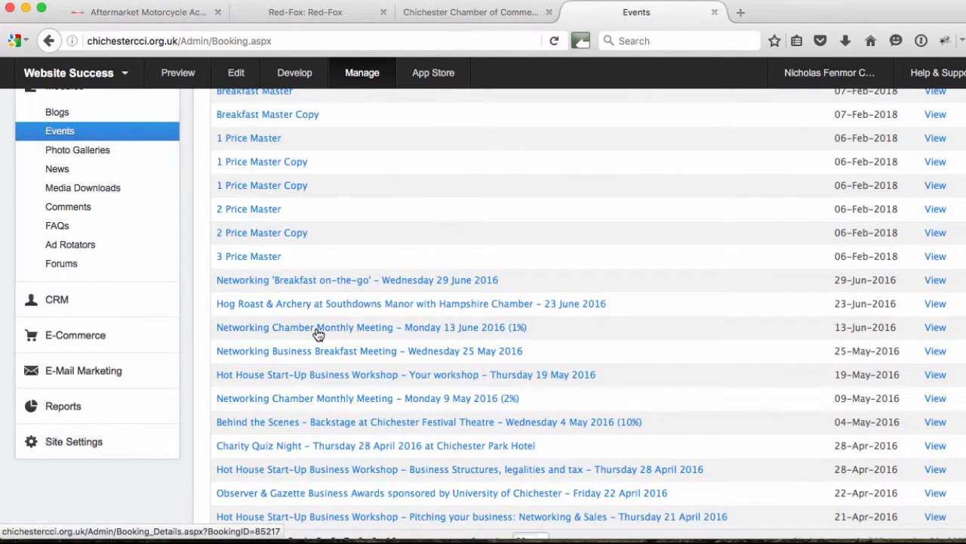
{"action": "left_click", "coordinate": [317, 330]}
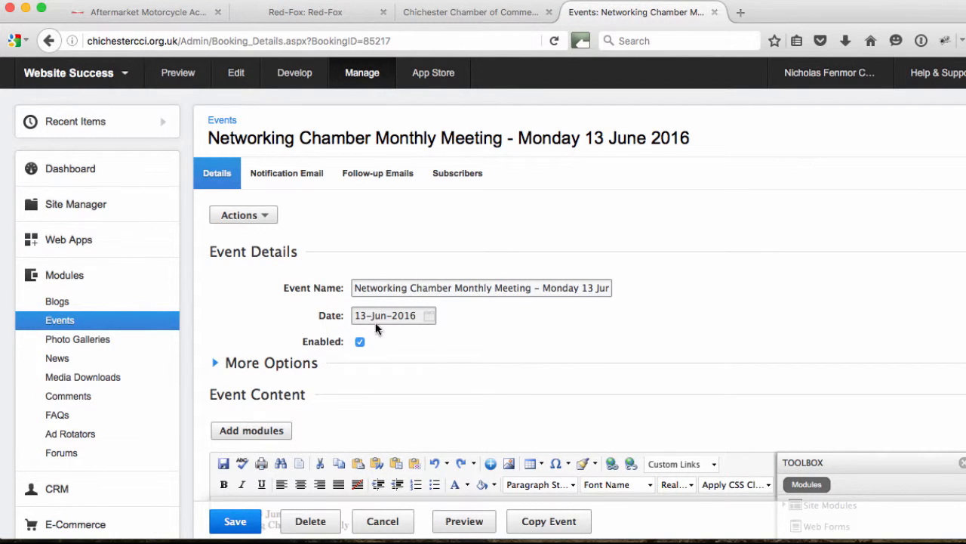
Step: Review the Networking Chamber Monthly Meeting event's details and its full event content, including the logos and the embedded web form
{"action": "scroll", "coordinate": [468, 321], "scroll_direction": "down", "scroll_amount": 3}
{"action": "mouse_move", "coordinate": [281, 246]}
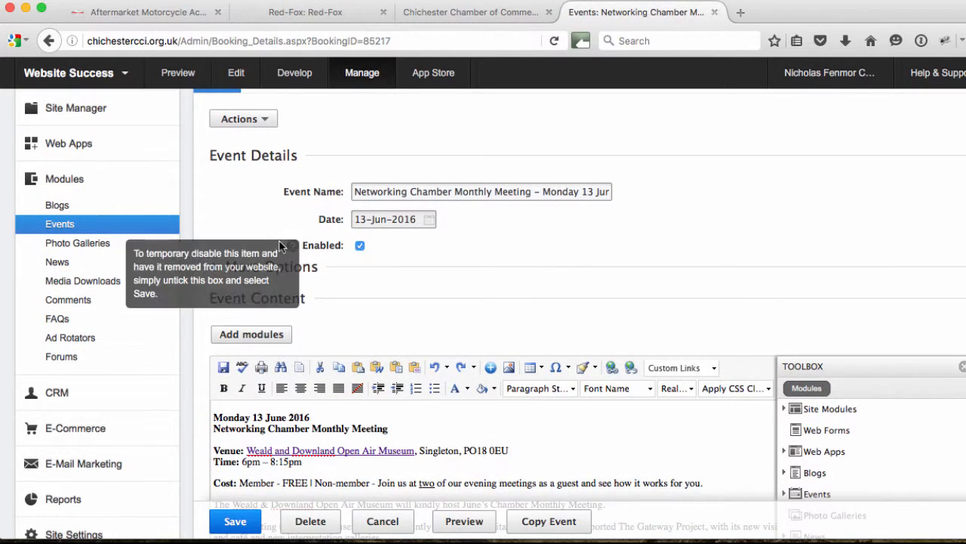
{"action": "scroll", "coordinate": [411, 330], "scroll_direction": "down", "scroll_amount": 3}
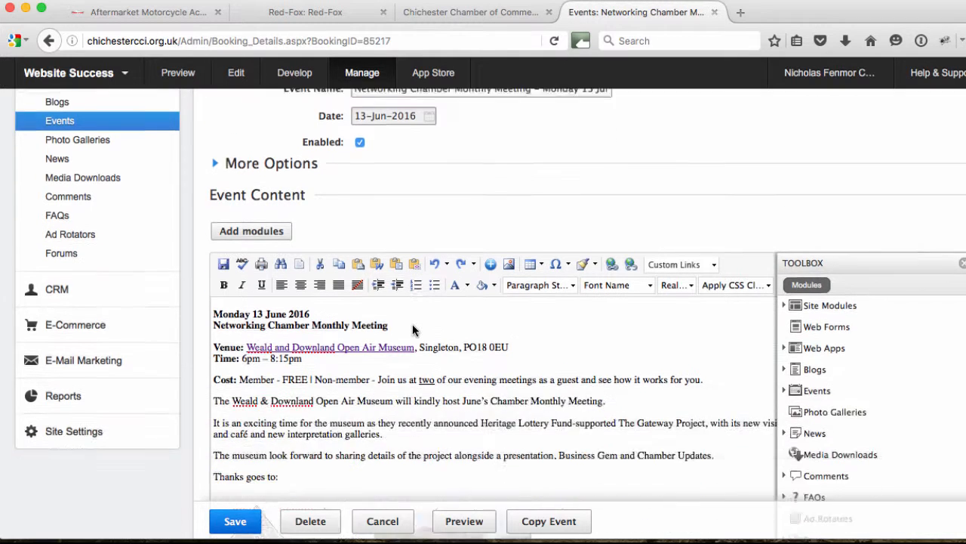
{"action": "scroll", "coordinate": [412, 330], "scroll_direction": "down", "scroll_amount": 3}
{"action": "scroll", "coordinate": [440, 388], "scroll_direction": "down", "scroll_amount": 5}
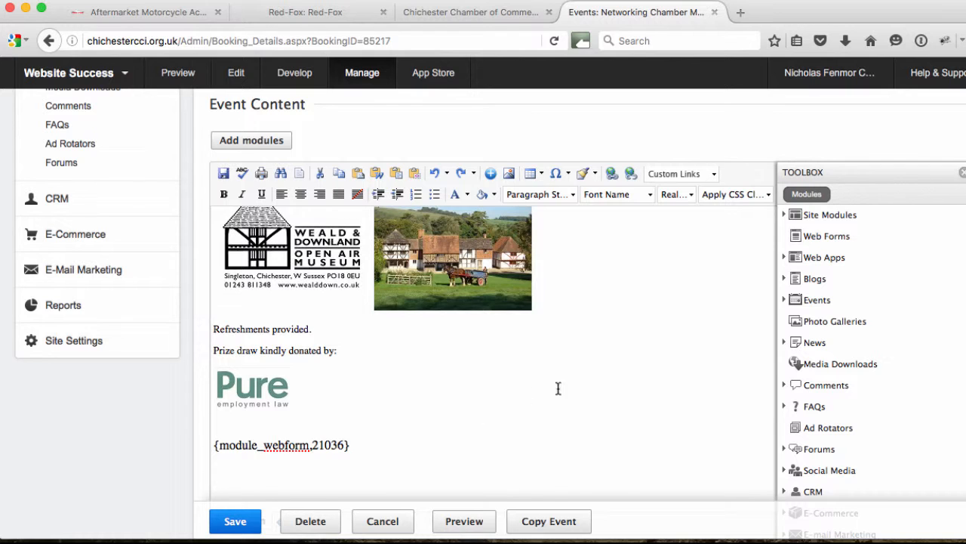
{"action": "scroll", "coordinate": [618, 368], "scroll_direction": "up", "scroll_amount": 5}
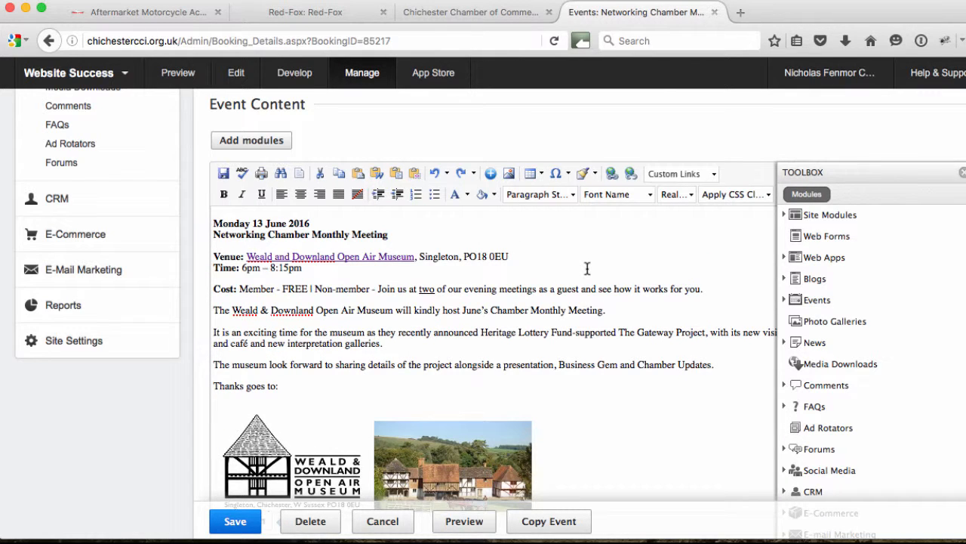
{"action": "scroll", "coordinate": [586, 268], "scroll_direction": "up", "scroll_amount": 8}
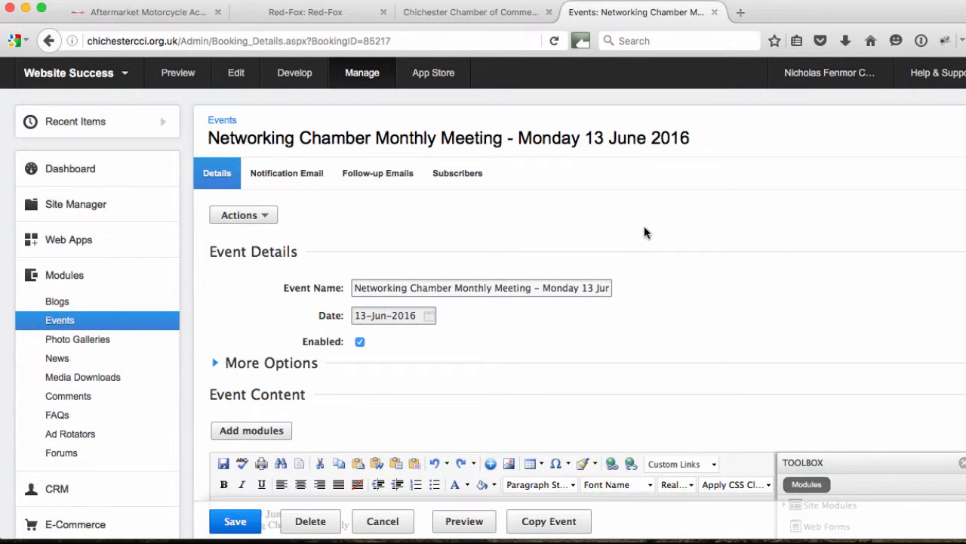
{"action": "scroll", "coordinate": [707, 323], "scroll_direction": "down", "scroll_amount": 10}
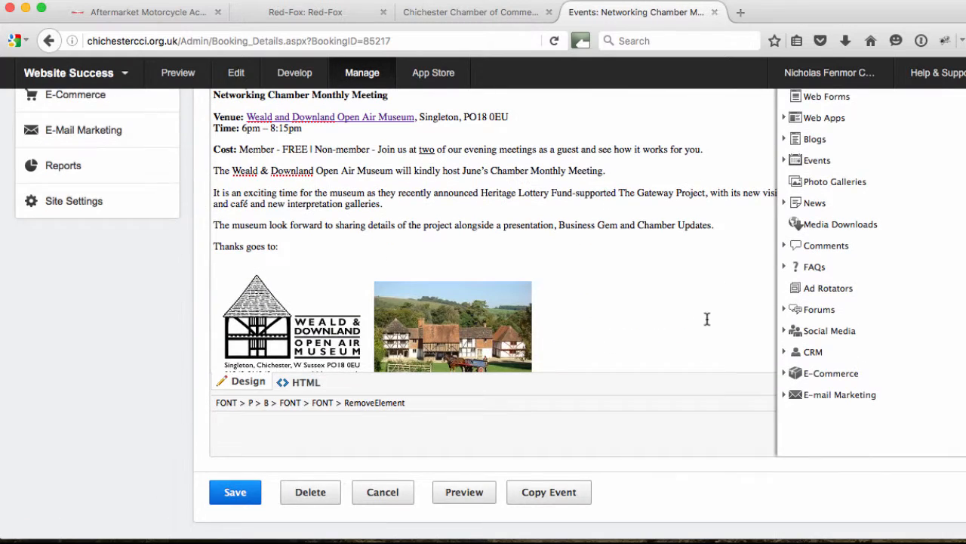
{"action": "scroll", "coordinate": [580, 325], "scroll_direction": "down", "scroll_amount": 3}
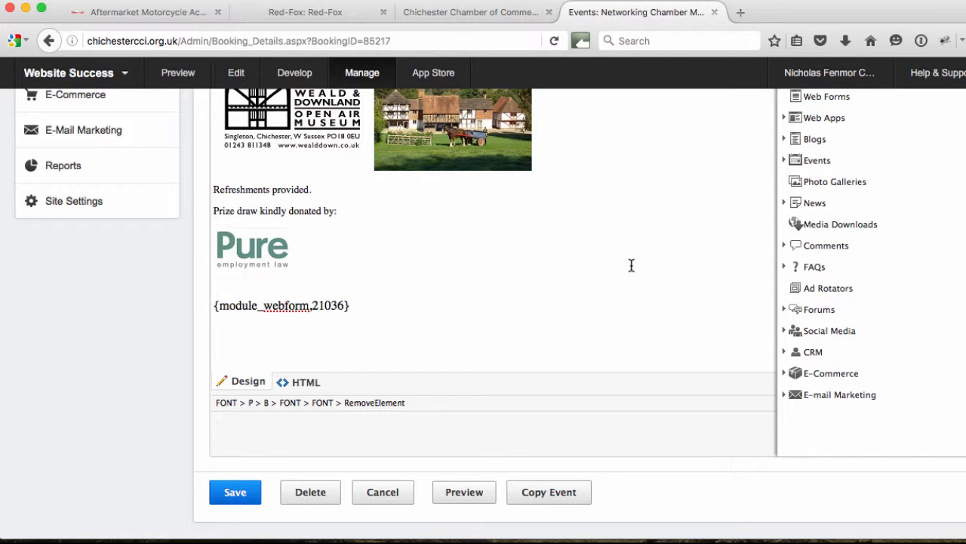
{"action": "scroll", "coordinate": [631, 265], "scroll_direction": "up", "scroll_amount": 1}
{"action": "scroll", "coordinate": [631, 265], "scroll_direction": "up", "scroll_amount": 4}
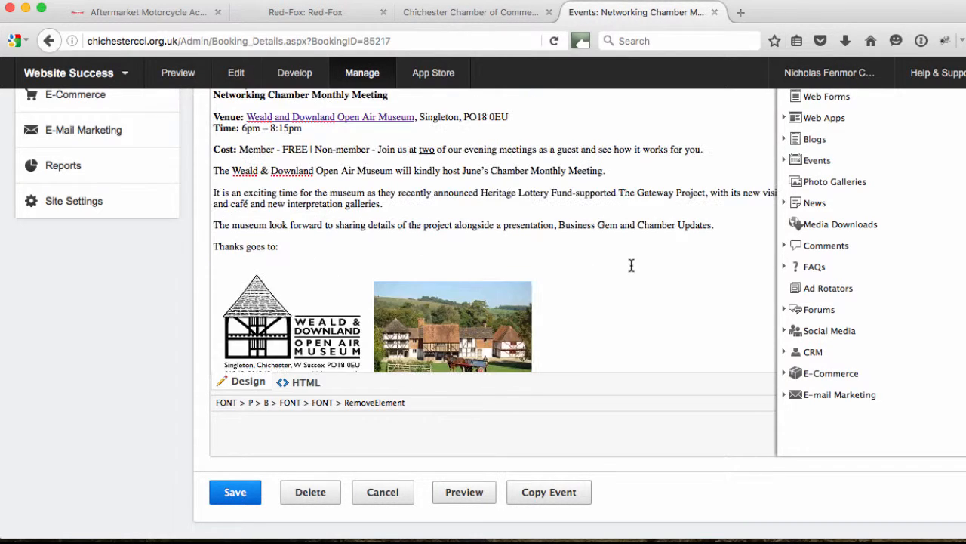
{"action": "scroll", "coordinate": [185, 299], "scroll_direction": "up", "scroll_amount": 5}
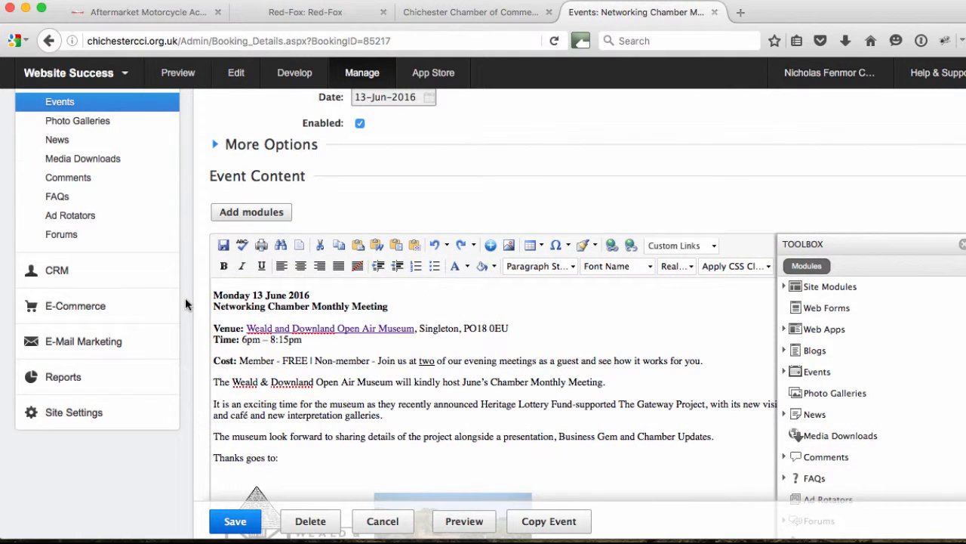
Step: Look through the Media Downloads list, and open the Bottom ad rotator from the Ad Rotators module to view its items
{"action": "left_click", "coordinate": [73, 160]}
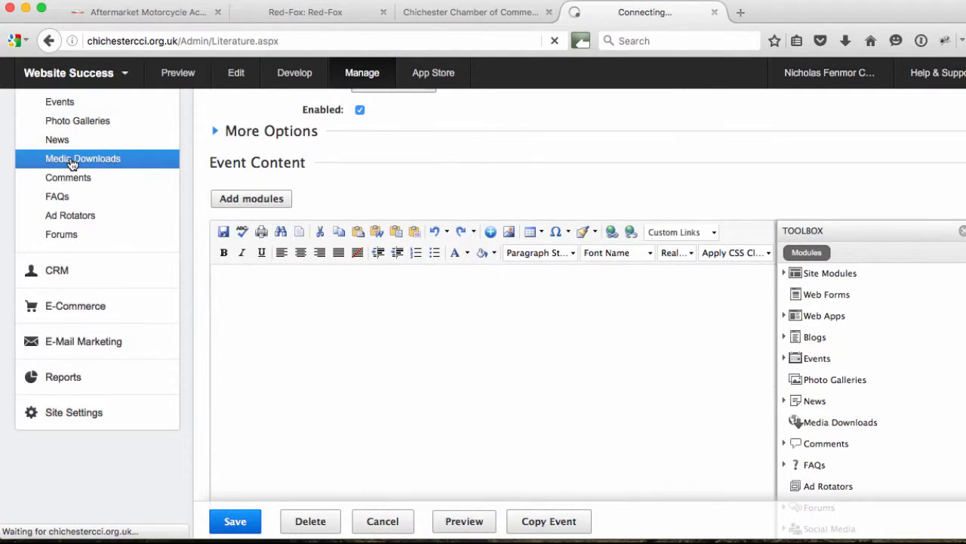
{"action": "scroll", "coordinate": [485, 388], "scroll_direction": "down", "scroll_amount": 3}
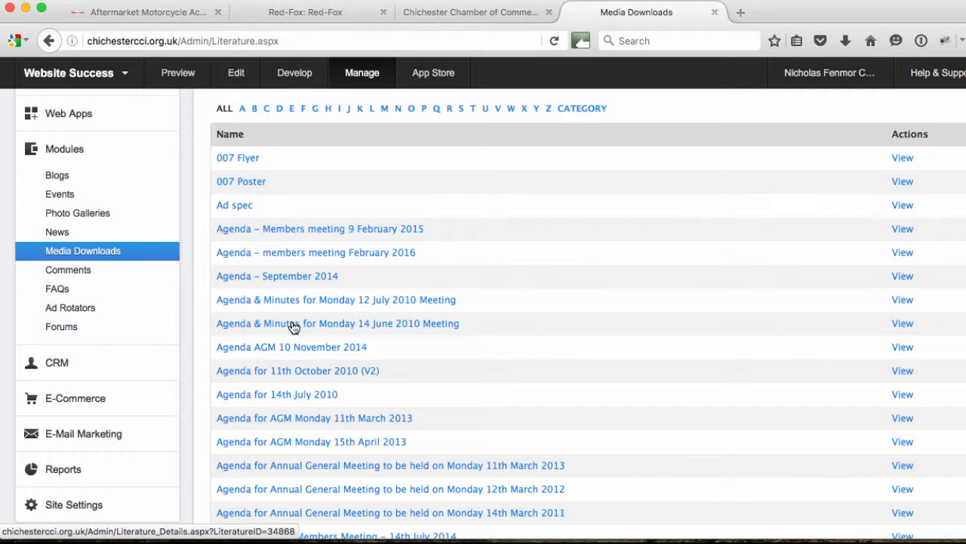
{"action": "left_click", "coordinate": [81, 309]}
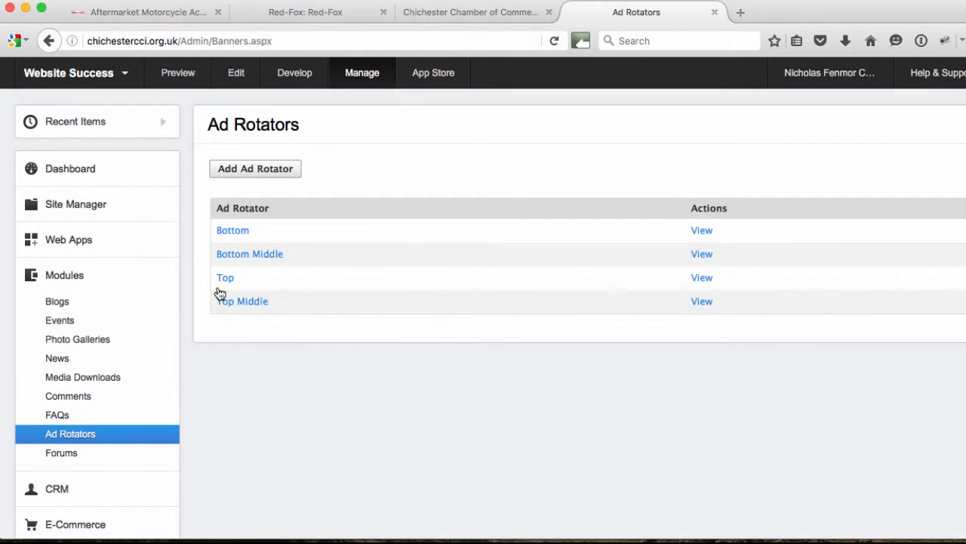
{"action": "left_click", "coordinate": [224, 236]}
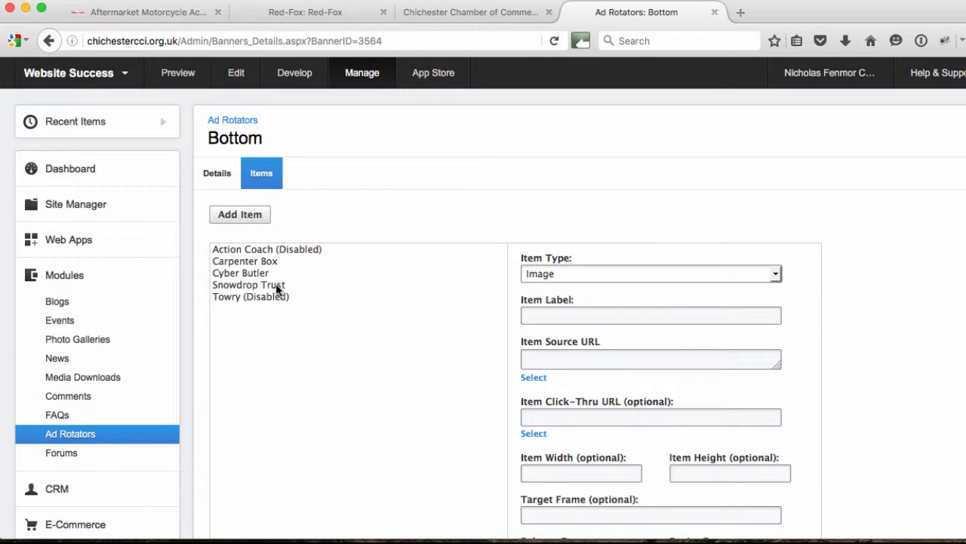
Step: Show the E-Commerce section's shortcuts and recent items
{"action": "scroll", "coordinate": [183, 352], "scroll_direction": "down", "scroll_amount": 2}
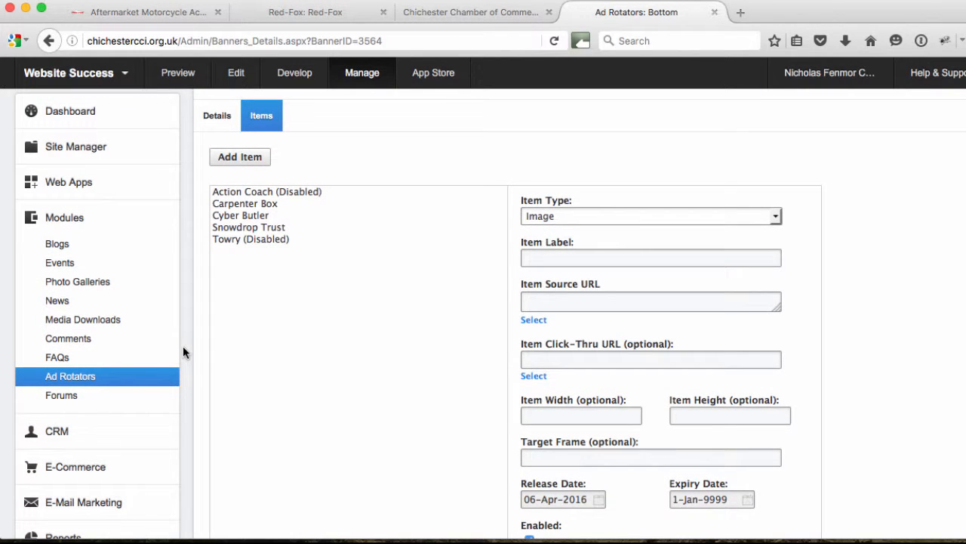
{"action": "scroll", "coordinate": [184, 352], "scroll_direction": "down", "scroll_amount": 3}
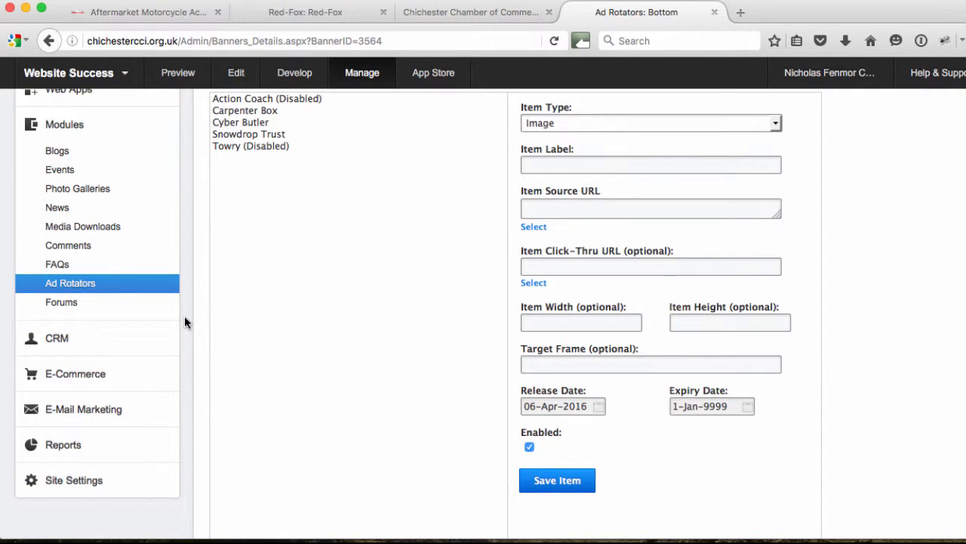
{"action": "scroll", "coordinate": [184, 317], "scroll_direction": "down", "scroll_amount": 1}
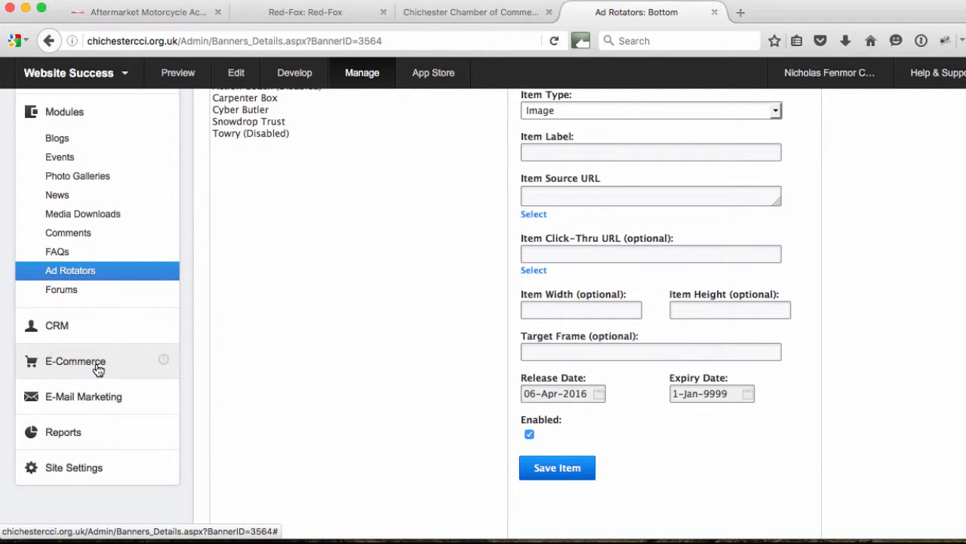
{"action": "mouse_move", "coordinate": [142, 362]}
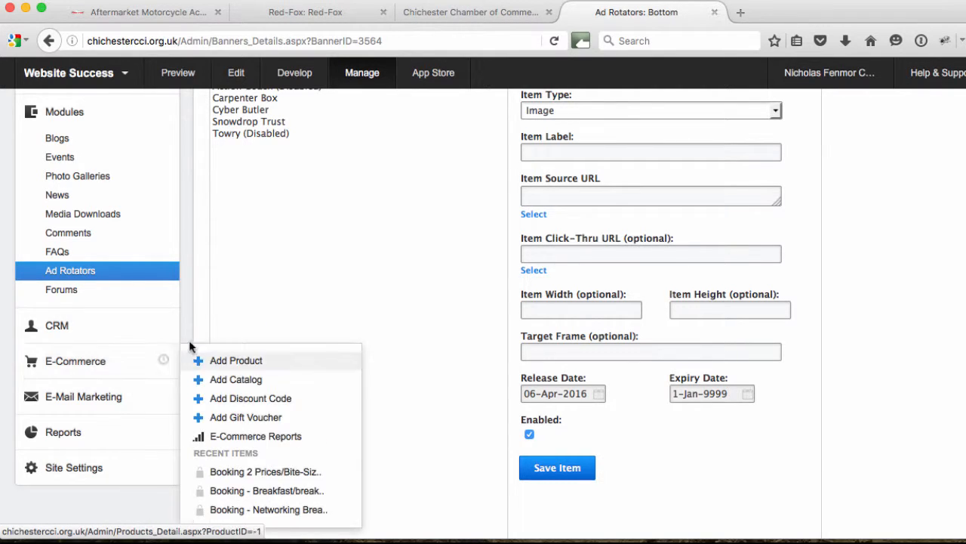
Step: Switch to the public Red-Fox website and look over its home page from the header through the featured products to the footer
{"action": "left_click", "coordinate": [158, 16]}
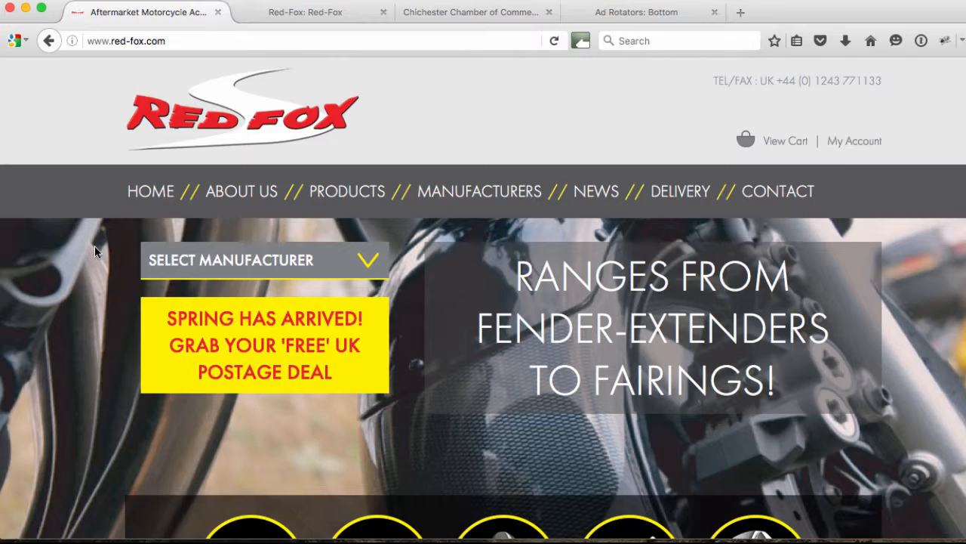
{"action": "scroll", "coordinate": [90, 289], "scroll_direction": "down", "scroll_amount": 2}
{"action": "scroll", "coordinate": [91, 289], "scroll_direction": "down", "scroll_amount": 7}
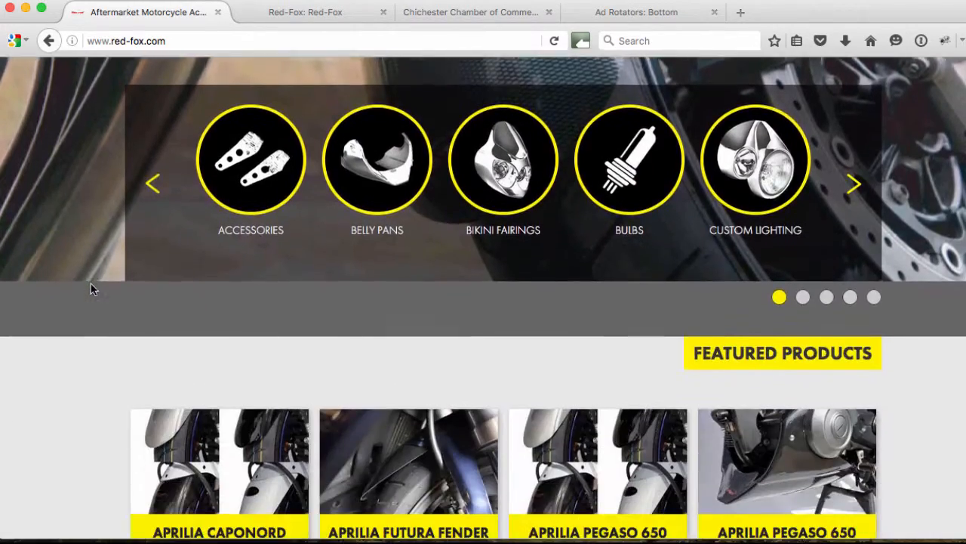
{"action": "scroll", "coordinate": [90, 289], "scroll_direction": "up", "scroll_amount": 10}
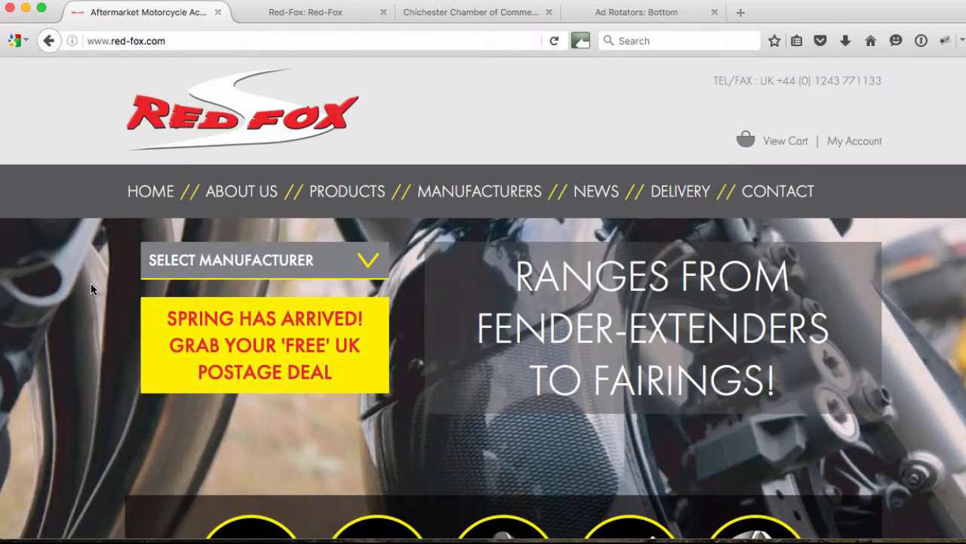
{"action": "scroll", "coordinate": [91, 288], "scroll_direction": "down", "scroll_amount": 8}
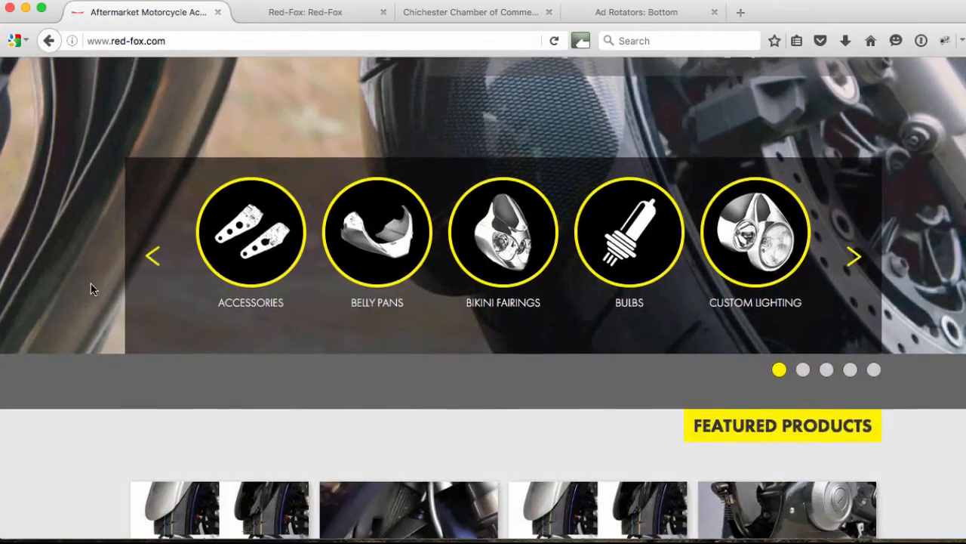
{"action": "scroll", "coordinate": [91, 288], "scroll_direction": "down", "scroll_amount": 6}
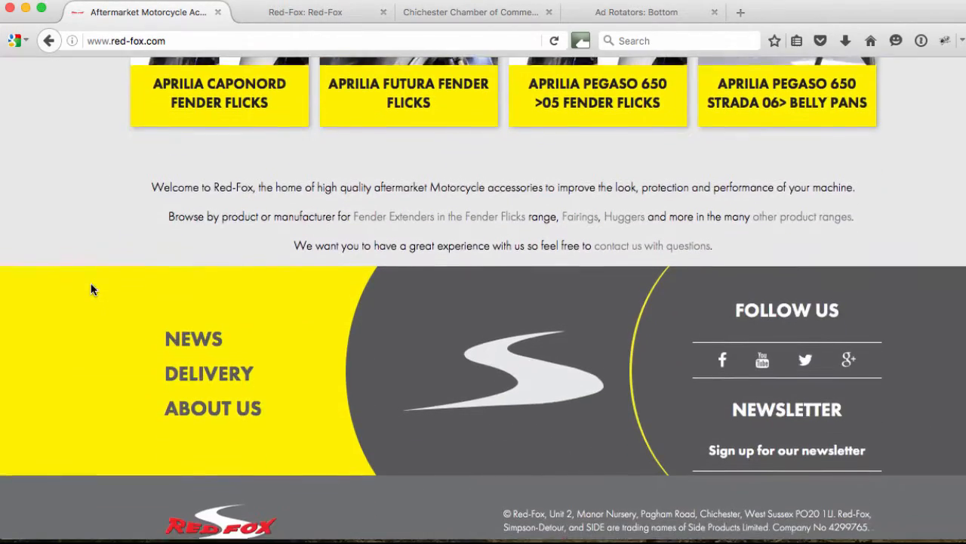
{"action": "scroll", "coordinate": [90, 288], "scroll_direction": "down", "scroll_amount": 1}
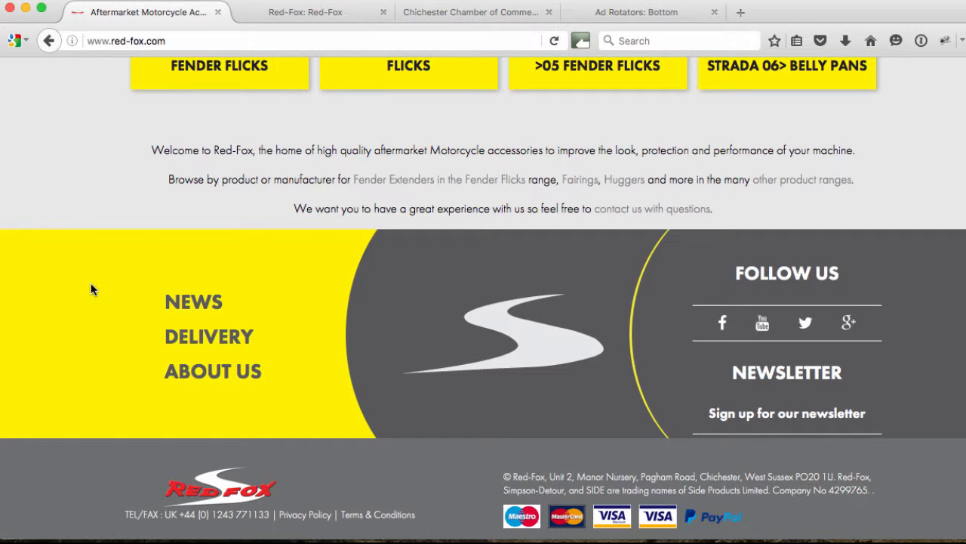
{"action": "scroll", "coordinate": [91, 288], "scroll_direction": "up", "scroll_amount": 15}
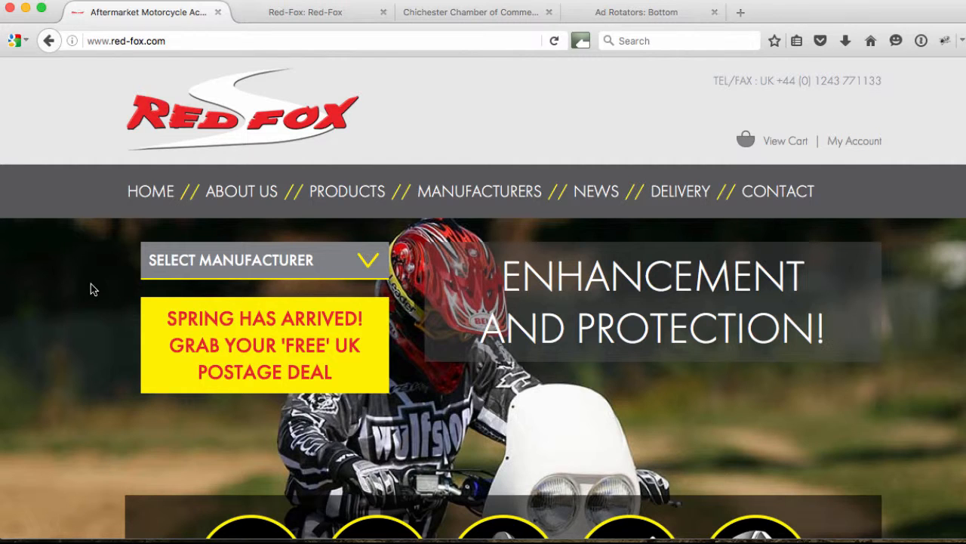
Step: Find products for the Ducati 748 by choosing the manufacturer and bike model on the home page
{"action": "left_click", "coordinate": [367, 260]}
{"action": "left_click", "coordinate": [226, 358]}
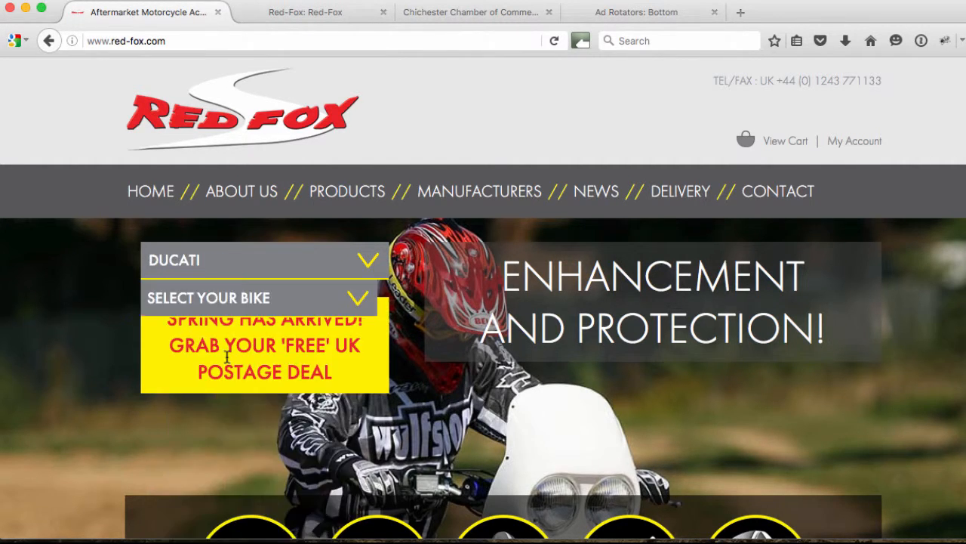
{"action": "left_click", "coordinate": [358, 297]}
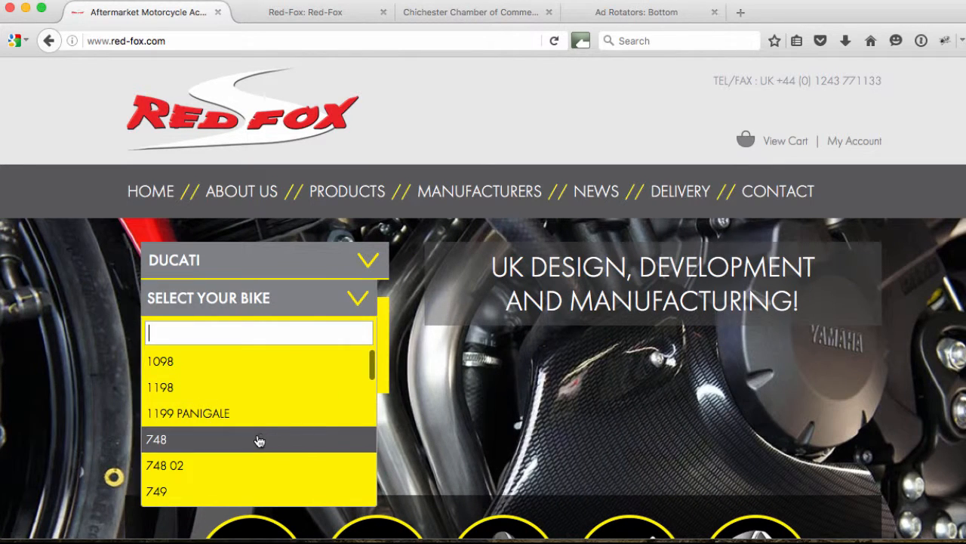
{"action": "left_click", "coordinate": [257, 438]}
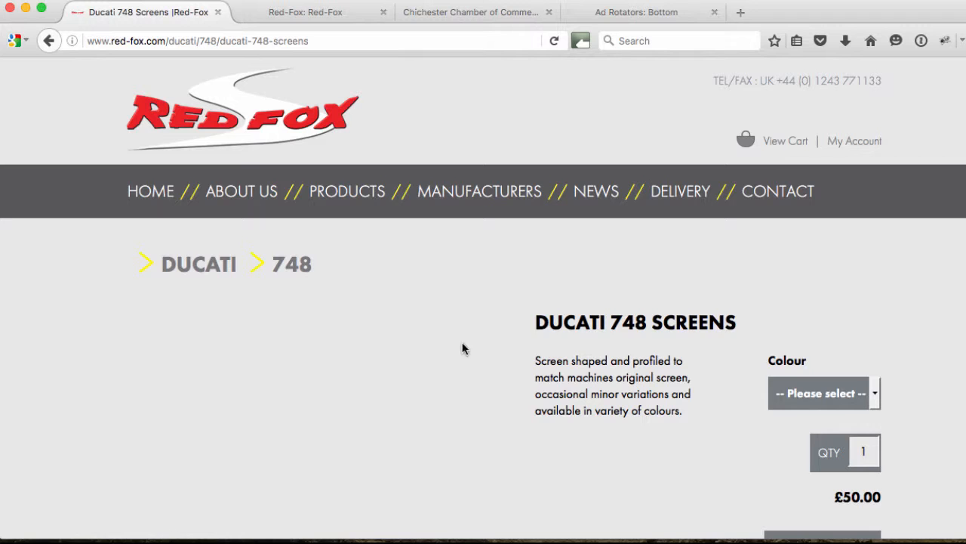
Step: Review the Ducati 748 Screens product page and its colour choices without selecting a colour
{"action": "scroll", "coordinate": [478, 332], "scroll_direction": "down", "scroll_amount": 2}
{"action": "scroll", "coordinate": [477, 333], "scroll_direction": "down", "scroll_amount": 5}
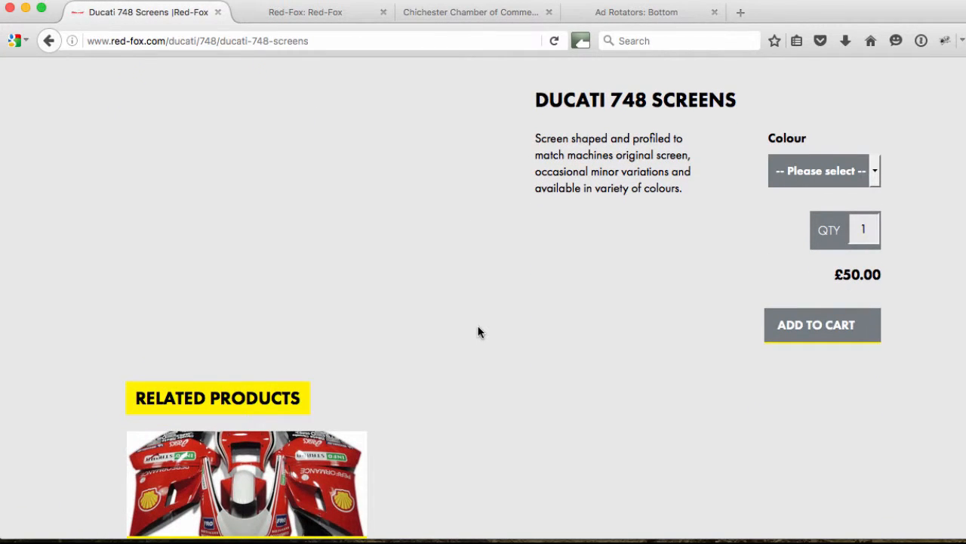
{"action": "scroll", "coordinate": [477, 332], "scroll_direction": "up", "scroll_amount": 7}
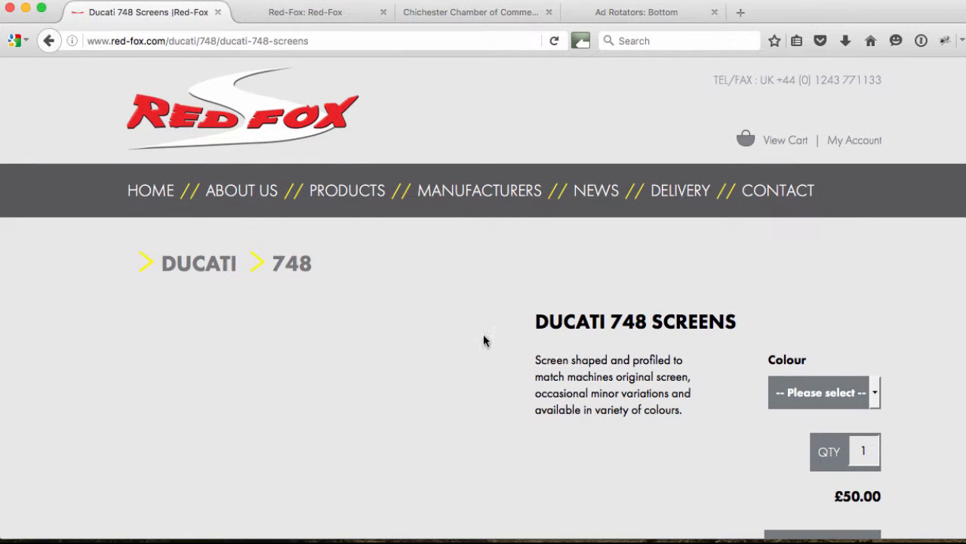
{"action": "scroll", "coordinate": [647, 438], "scroll_direction": "down", "scroll_amount": 3}
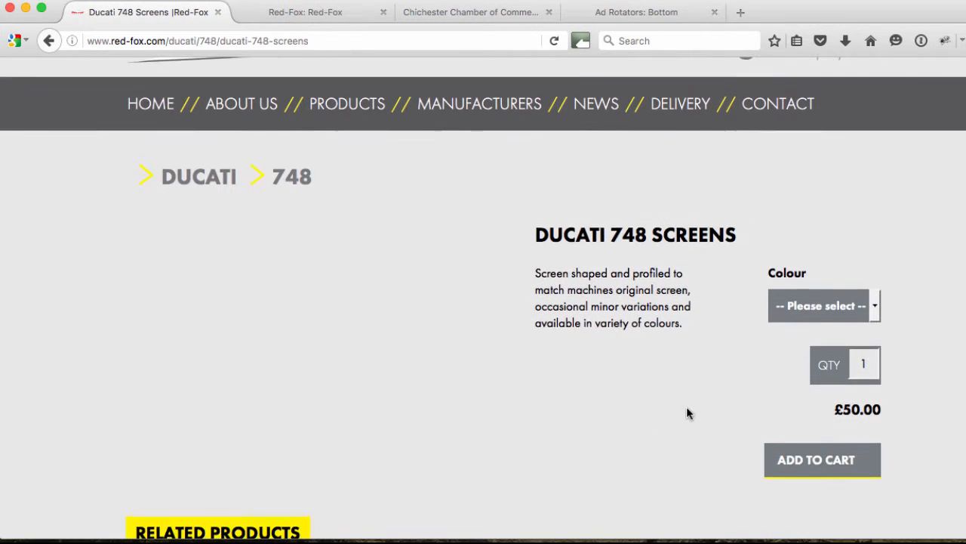
{"action": "left_click", "coordinate": [875, 307]}
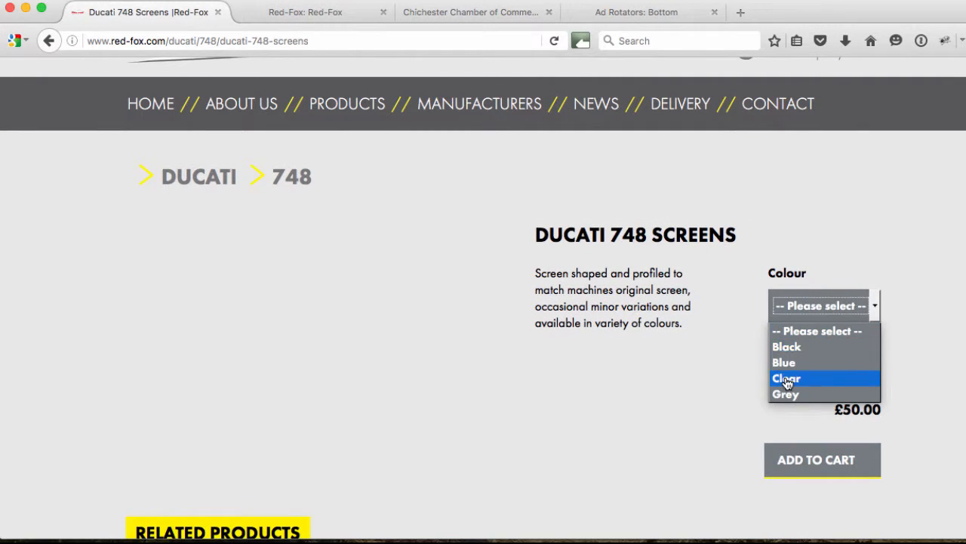
{"action": "left_click", "coordinate": [715, 374]}
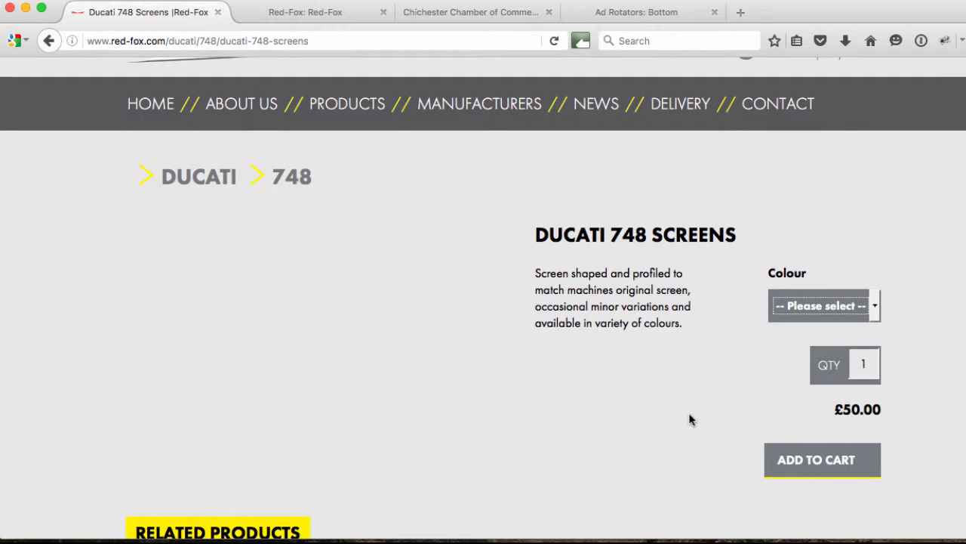
{"action": "scroll", "coordinate": [690, 420], "scroll_direction": "up", "scroll_amount": 3}
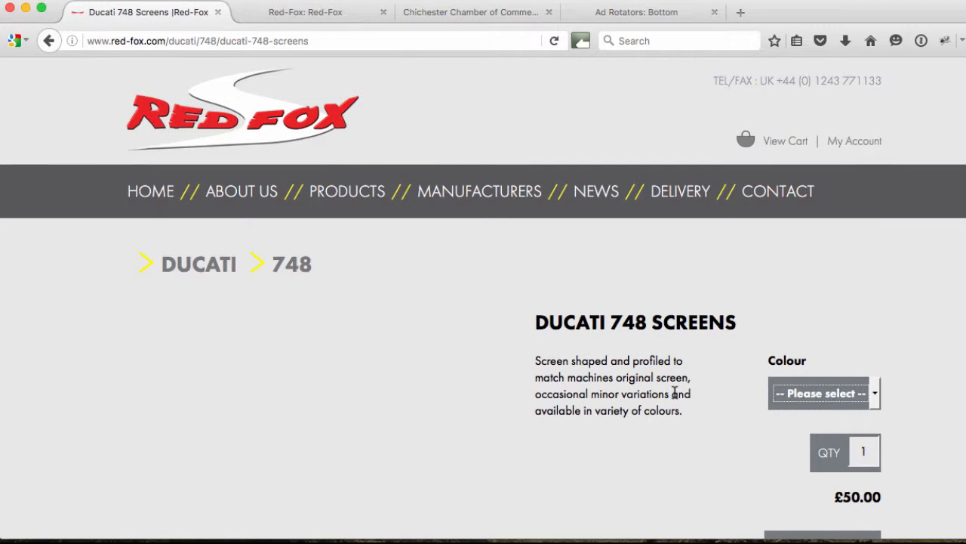
Step: Switch to the Red-Fox site's admin dashboard and view its overview
{"action": "left_click", "coordinate": [311, 15]}
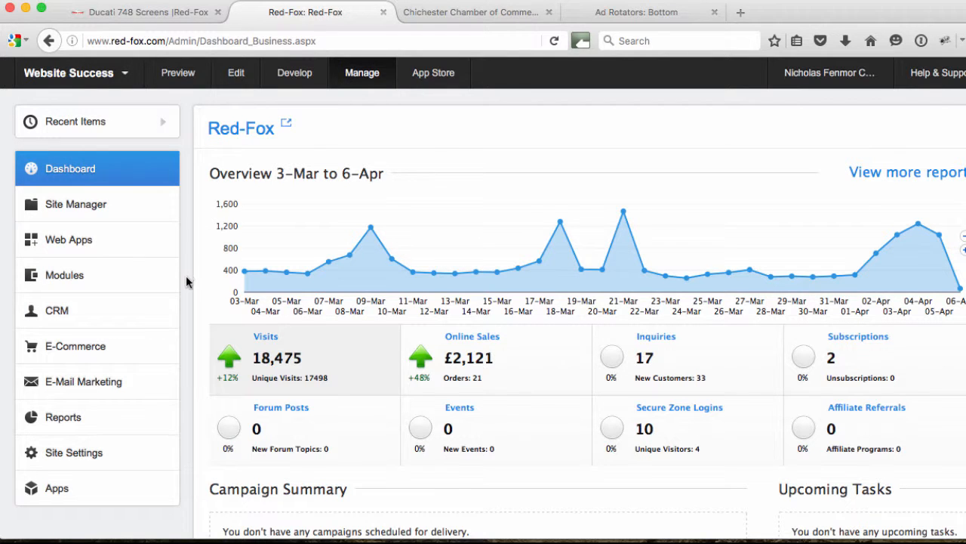
{"action": "scroll", "coordinate": [187, 282], "scroll_direction": "down", "scroll_amount": 1}
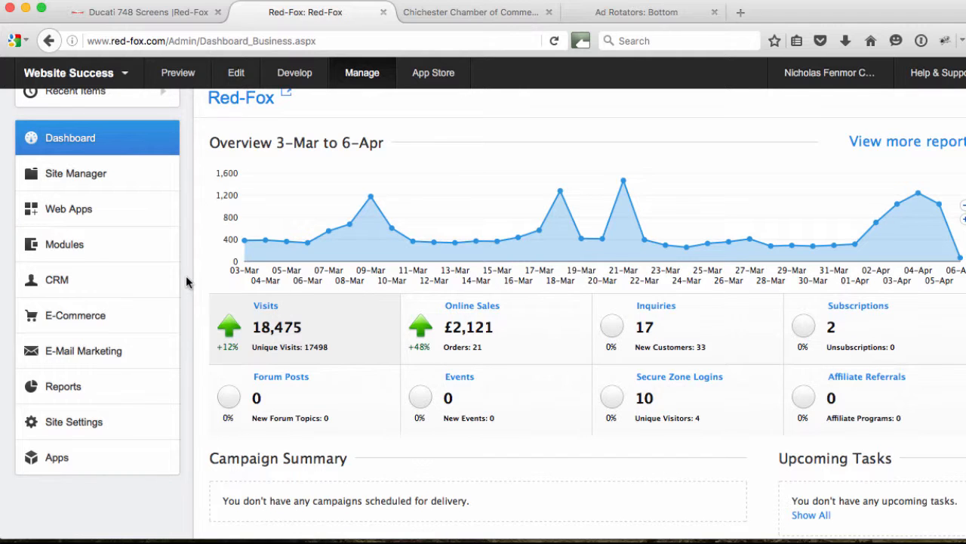
Step: Open the Aprilia Pegaso 650 >05 Fender Flicks product from the shop's e-commerce product list
{"action": "left_click", "coordinate": [66, 323]}
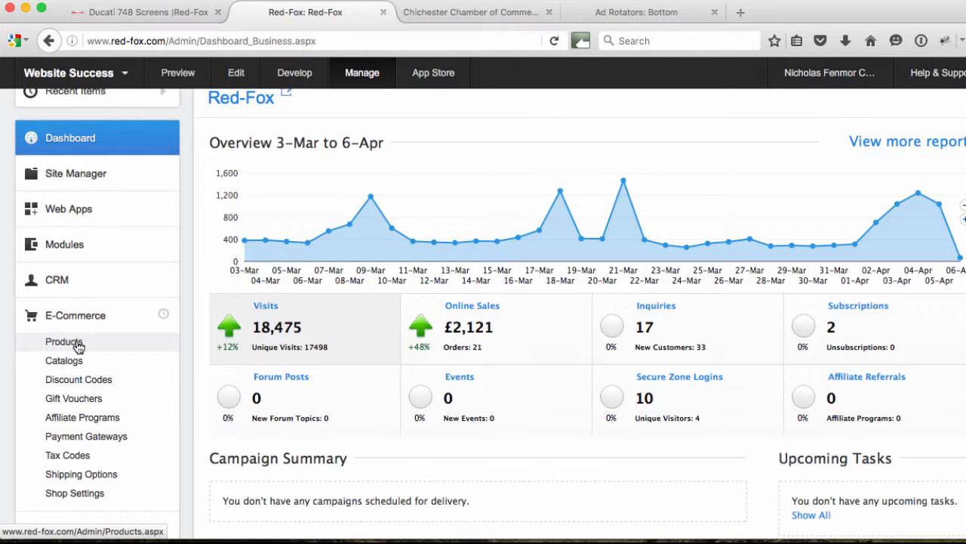
{"action": "left_click", "coordinate": [78, 343]}
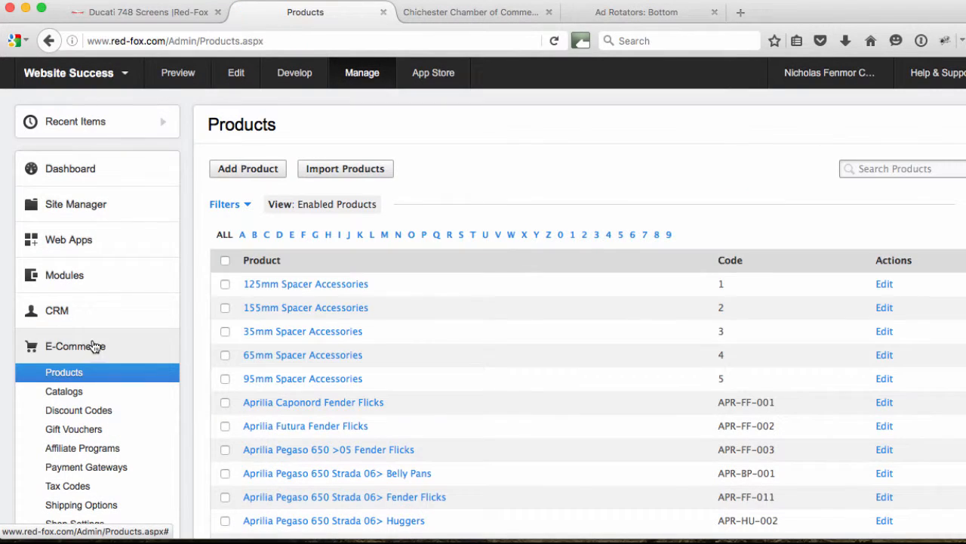
{"action": "left_click", "coordinate": [302, 453]}
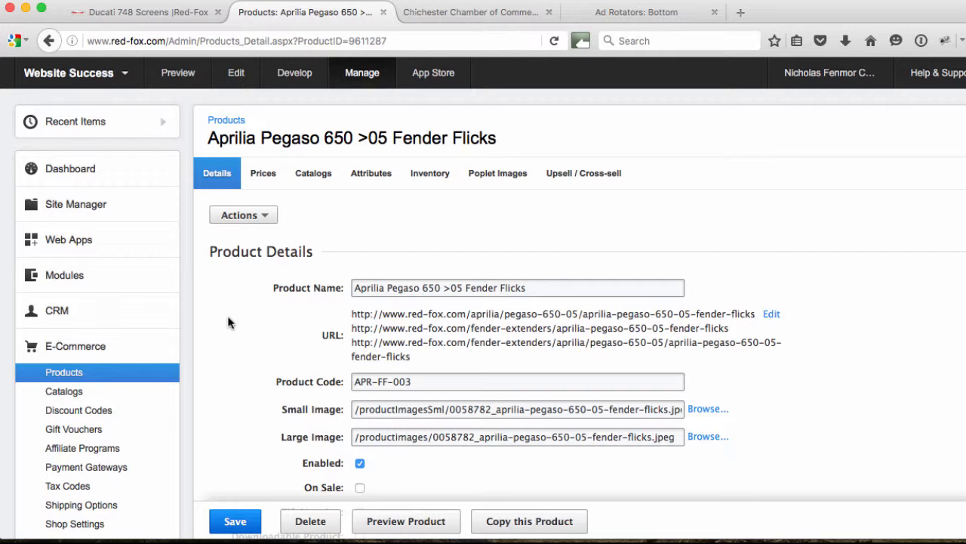
Step: Review the product's basic details, including its name, URLs, code, images and the Enabled, On Sale, Gift Voucher and Downloadable Product options
{"action": "scroll", "coordinate": [230, 322], "scroll_direction": "down", "scroll_amount": 3}
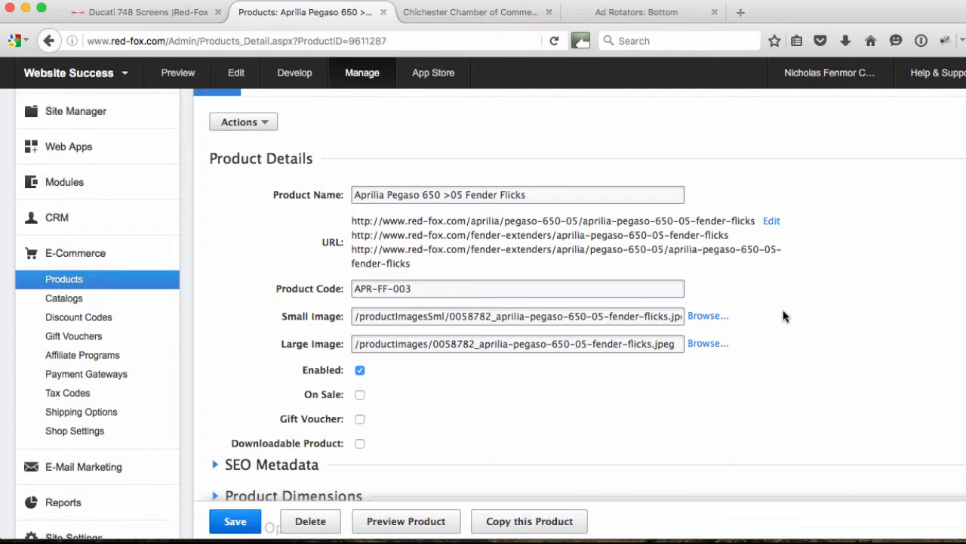
{"action": "scroll", "coordinate": [783, 317], "scroll_direction": "down", "scroll_amount": 2}
{"action": "scroll", "coordinate": [782, 316], "scroll_direction": "down", "scroll_amount": 3}
{"action": "scroll", "coordinate": [783, 316], "scroll_direction": "up", "scroll_amount": 2}
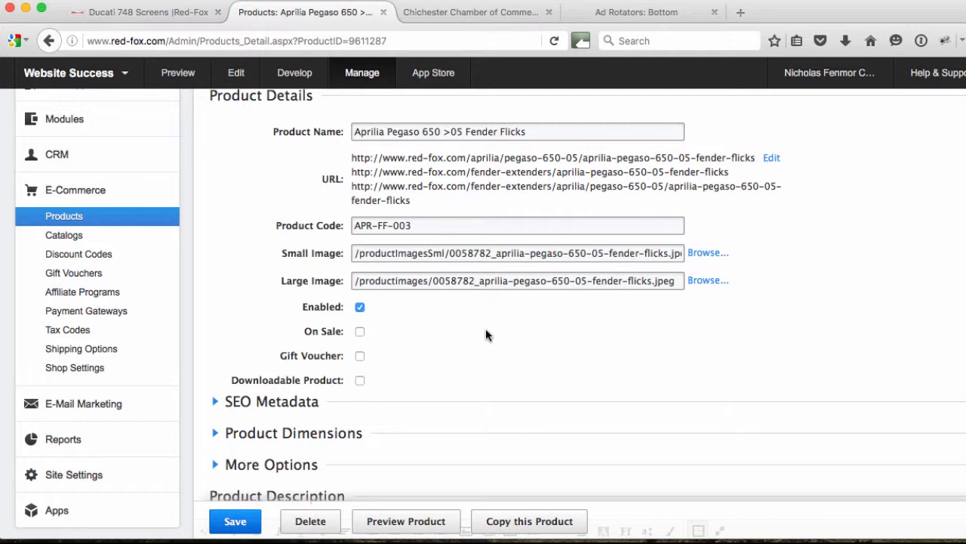
{"action": "scroll", "coordinate": [485, 332], "scroll_direction": "down", "scroll_amount": 2}
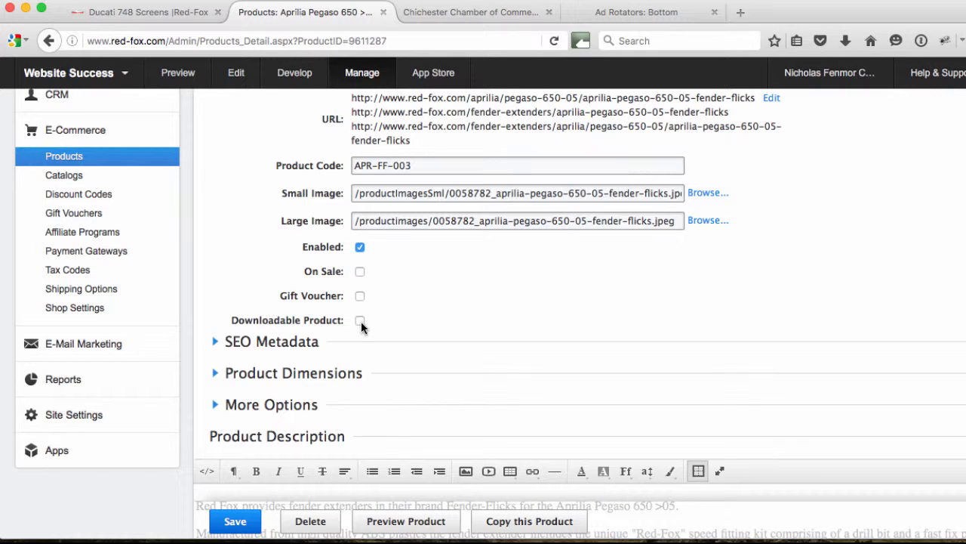
Step: Expand the product's SEO Metadata and look over its title, meta description and canonical URL choices without changing the selection
{"action": "left_click", "coordinate": [214, 344]}
{"action": "scroll", "coordinate": [253, 370], "scroll_direction": "down", "scroll_amount": 3}
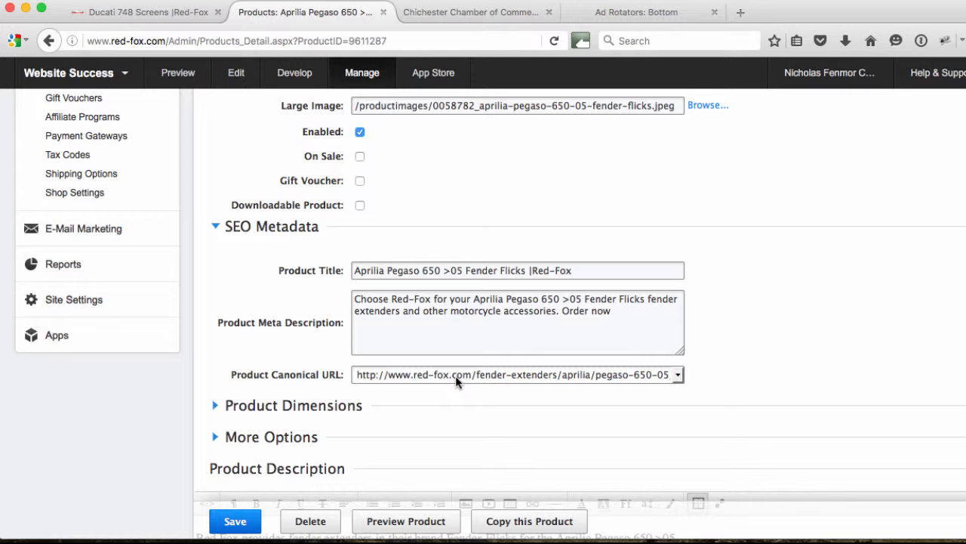
{"action": "scroll", "coordinate": [526, 203], "scroll_direction": "up", "scroll_amount": 5}
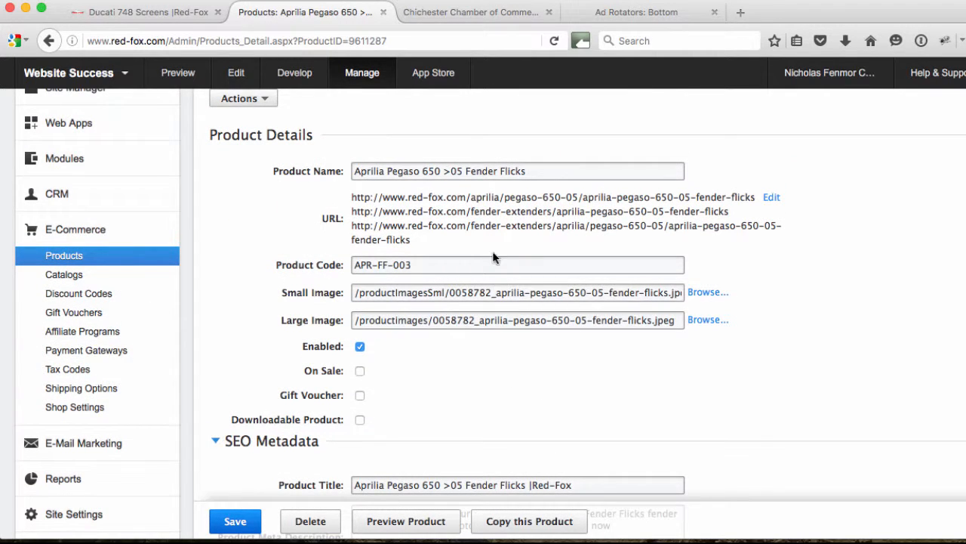
{"action": "scroll", "coordinate": [517, 408], "scroll_direction": "down", "scroll_amount": 5}
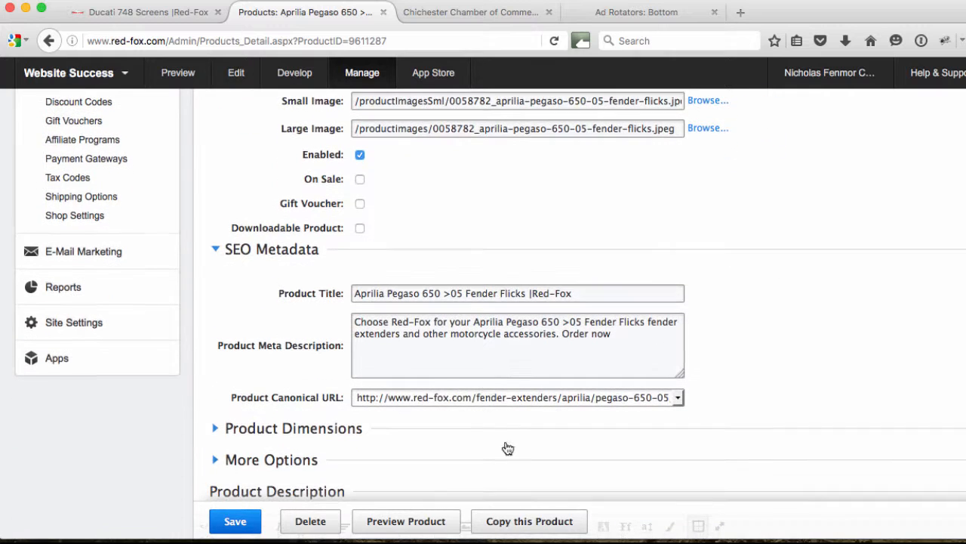
{"action": "left_click", "coordinate": [679, 398]}
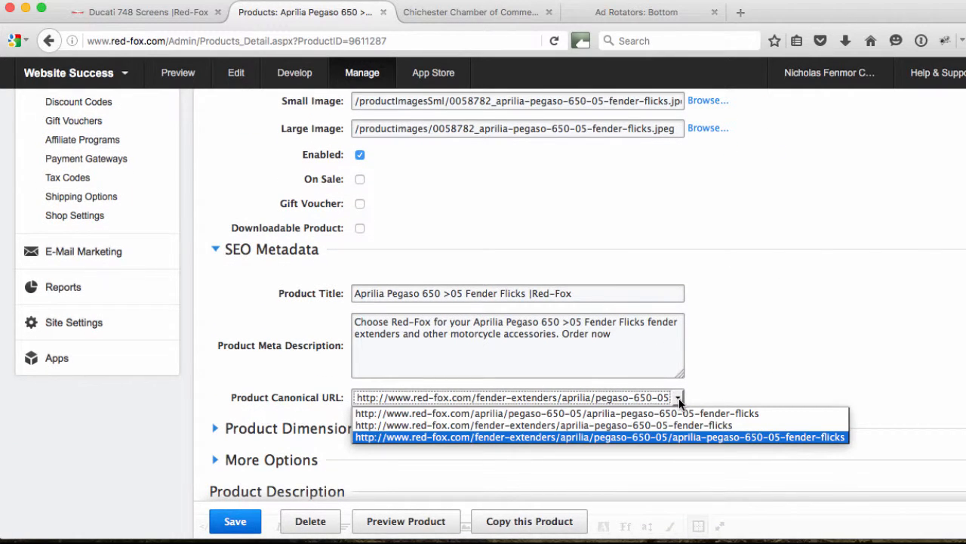
{"action": "left_click", "coordinate": [679, 398]}
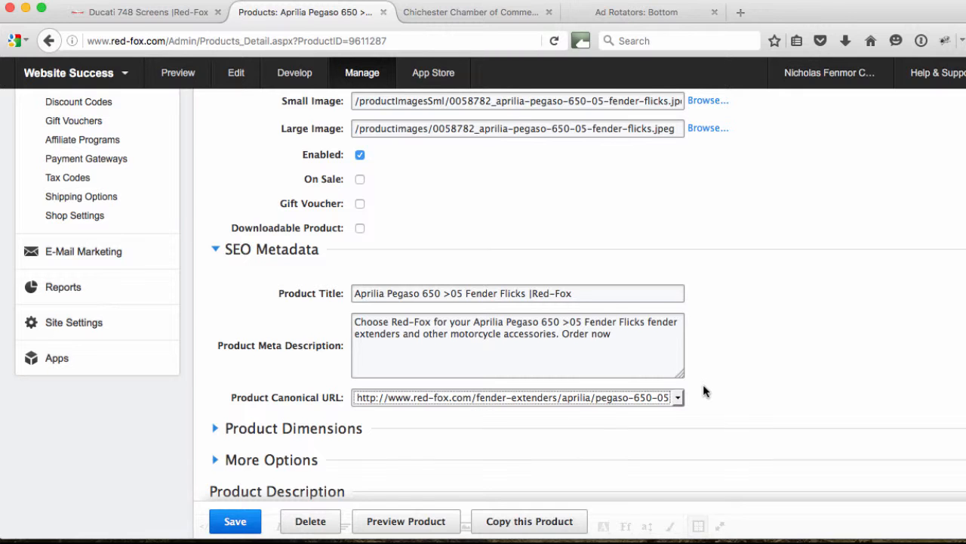
Step: Look at the weight, width, height and depth fields under Product Dimensions, and collapse that section again
{"action": "scroll", "coordinate": [703, 390], "scroll_direction": "down", "scroll_amount": 4}
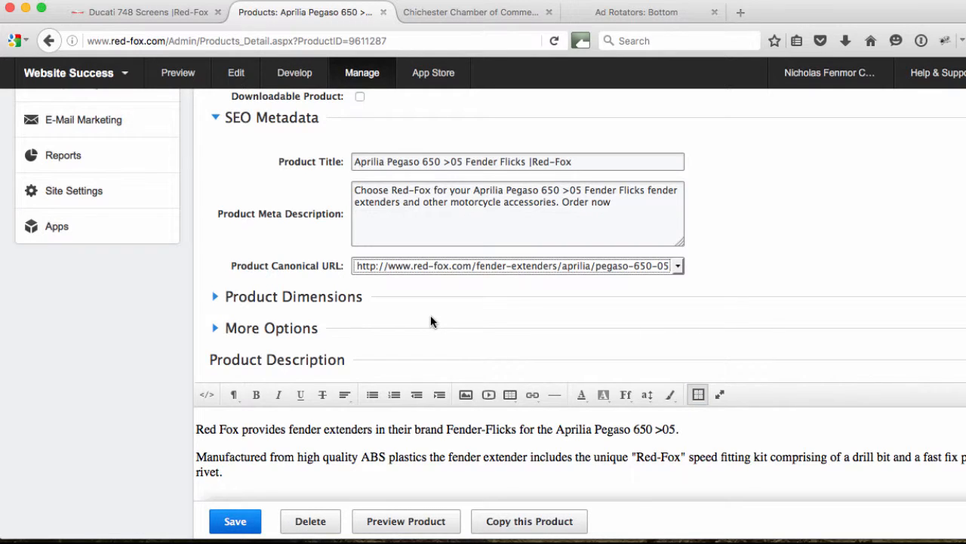
{"action": "left_click", "coordinate": [216, 299]}
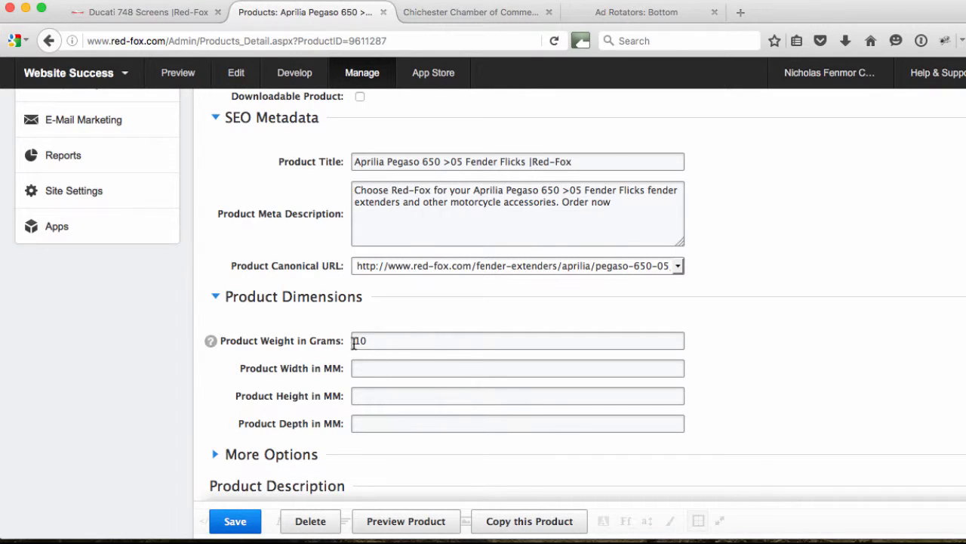
{"action": "left_click", "coordinate": [216, 299]}
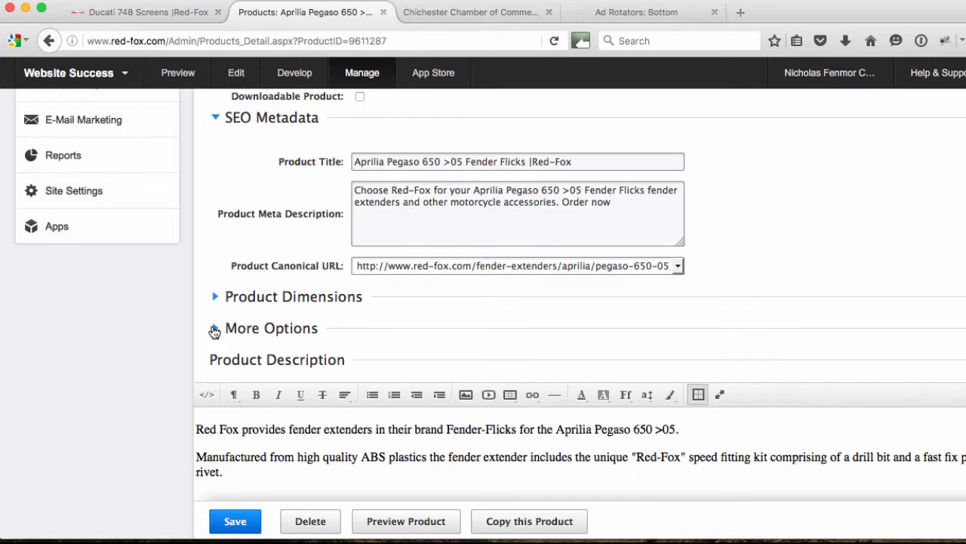
Step: Expand More Options to review its fields and the Cycle Type choices, leaving them unchanged, and look at the product description
{"action": "left_click", "coordinate": [214, 330]}
{"action": "scroll", "coordinate": [214, 388], "scroll_direction": "down", "scroll_amount": 3}
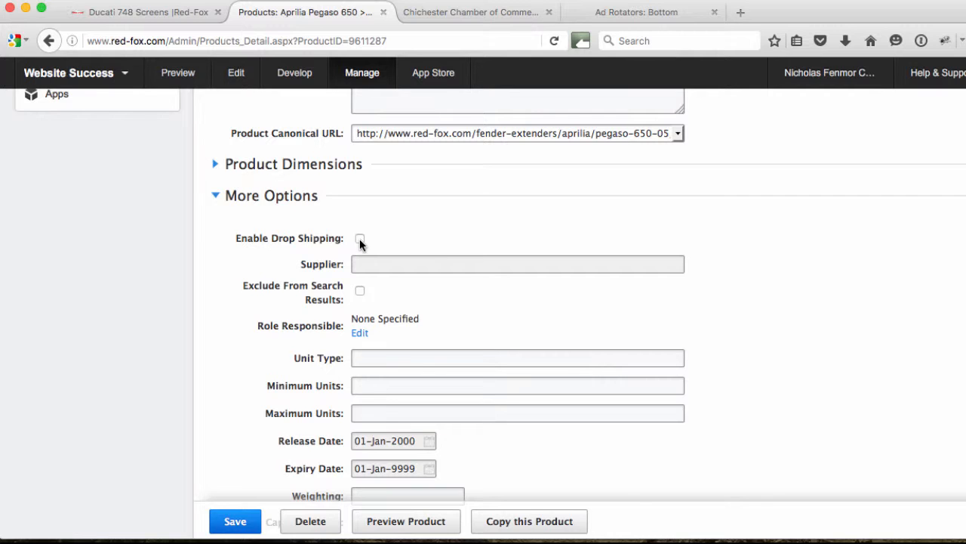
{"action": "scroll", "coordinate": [244, 385], "scroll_direction": "down", "scroll_amount": 3}
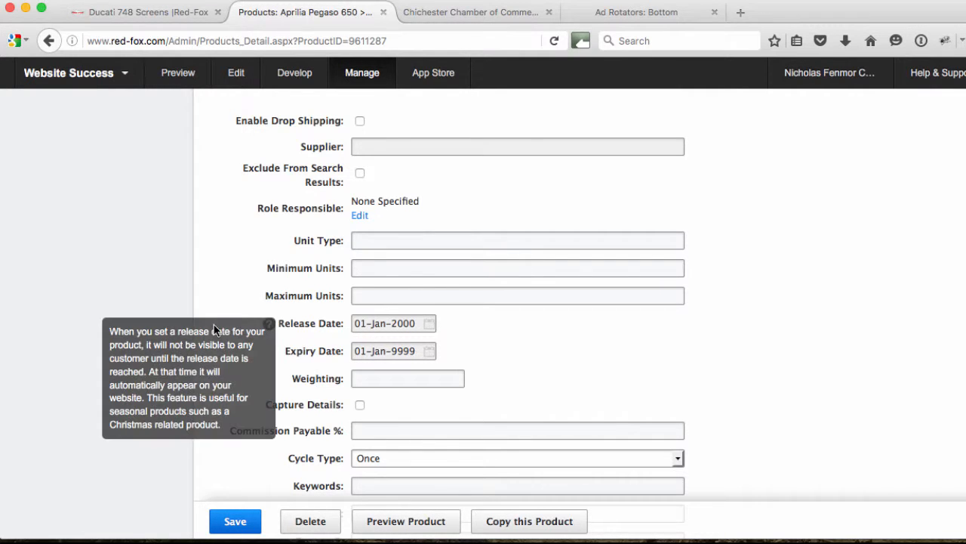
{"action": "scroll", "coordinate": [234, 391], "scroll_direction": "down", "scroll_amount": 3}
{"action": "scroll", "coordinate": [242, 373], "scroll_direction": "down", "scroll_amount": 3}
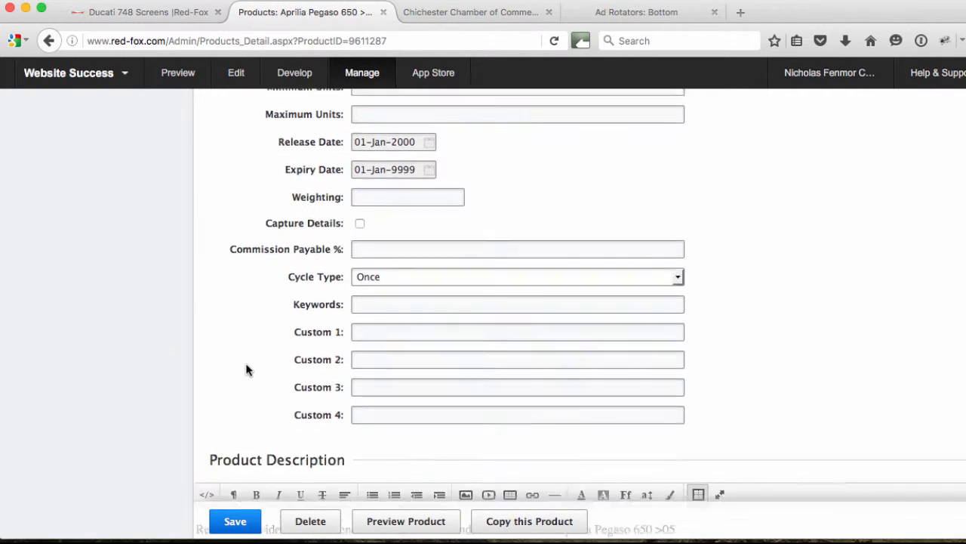
{"action": "left_click", "coordinate": [419, 236]}
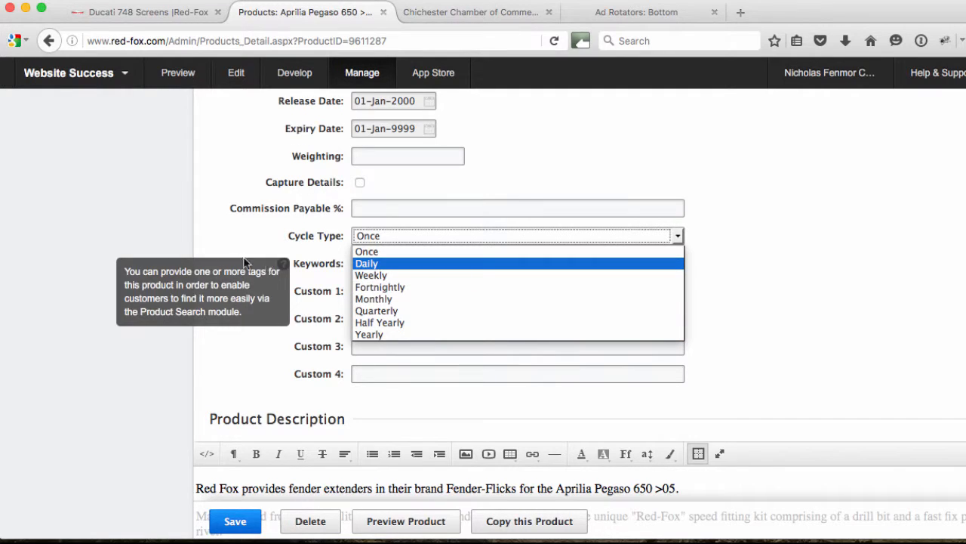
{"action": "left_click", "coordinate": [203, 233]}
{"action": "scroll", "coordinate": [225, 279], "scroll_direction": "down", "scroll_amount": 5}
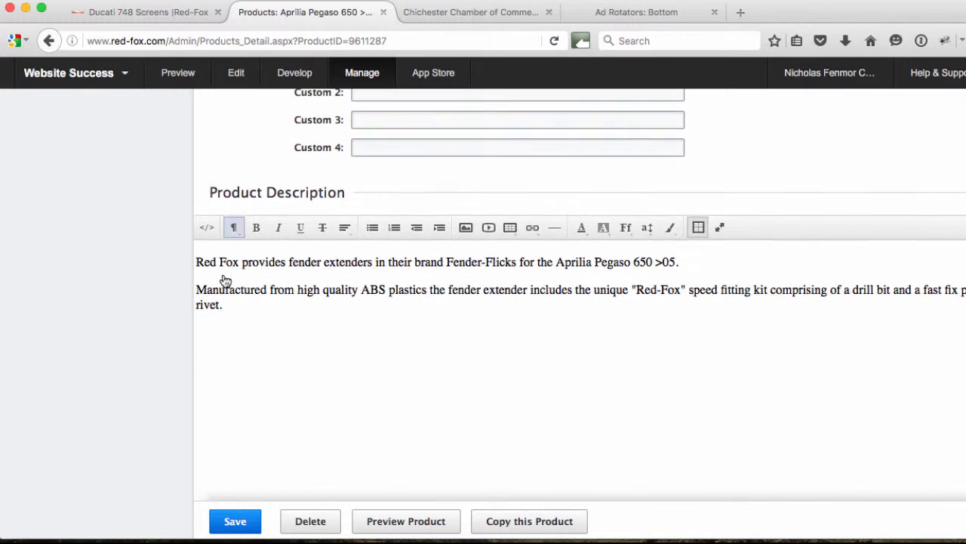
Step: View the product's prices and check the available pricing types and countries, keeping Consumer and United Kingdom selected
{"action": "scroll", "coordinate": [357, 321], "scroll_direction": "up", "scroll_amount": 5}
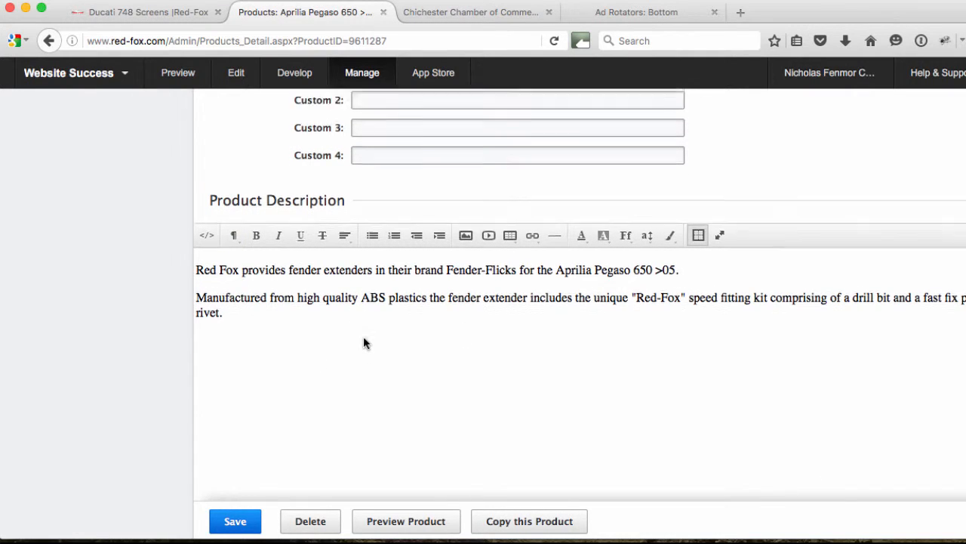
{"action": "scroll", "coordinate": [335, 173], "scroll_direction": "up", "scroll_amount": 2}
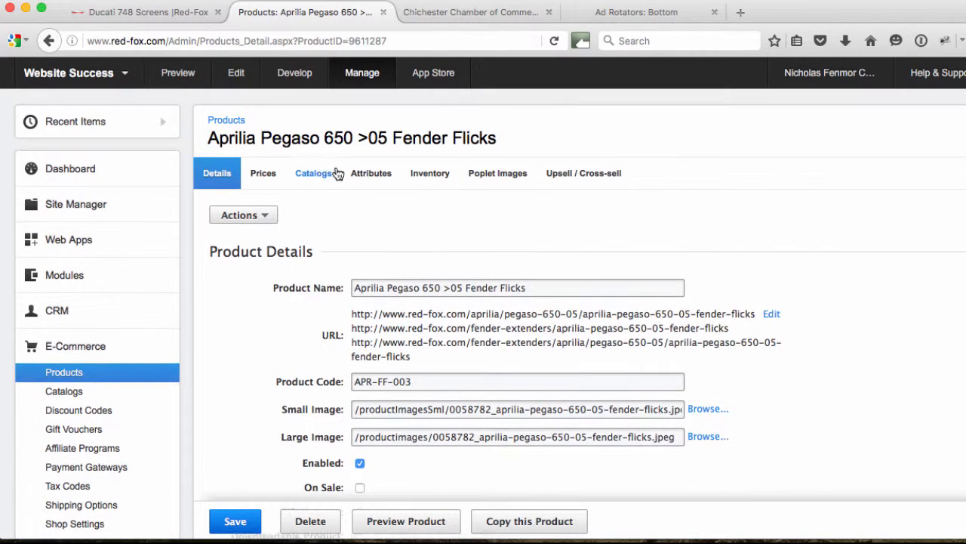
{"action": "left_click", "coordinate": [264, 174]}
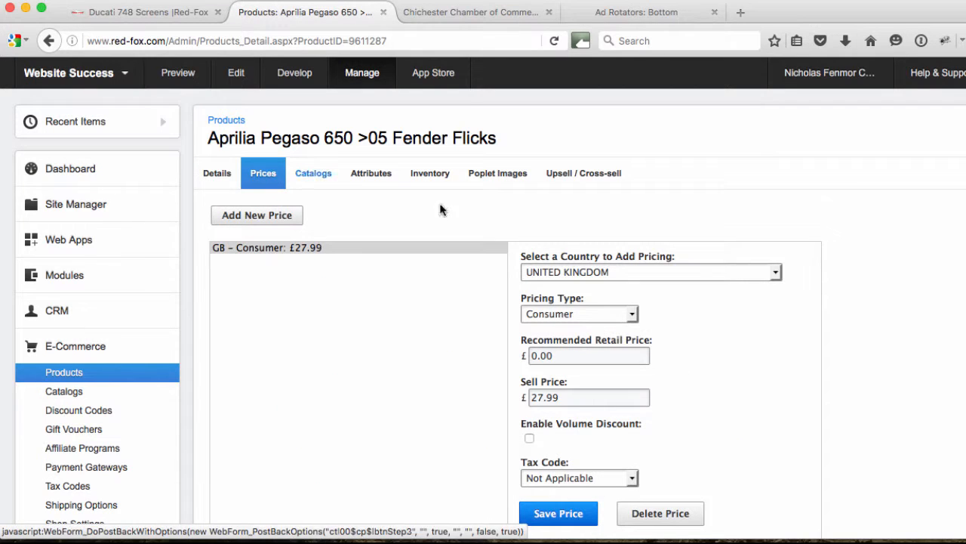
{"action": "left_click", "coordinate": [633, 315]}
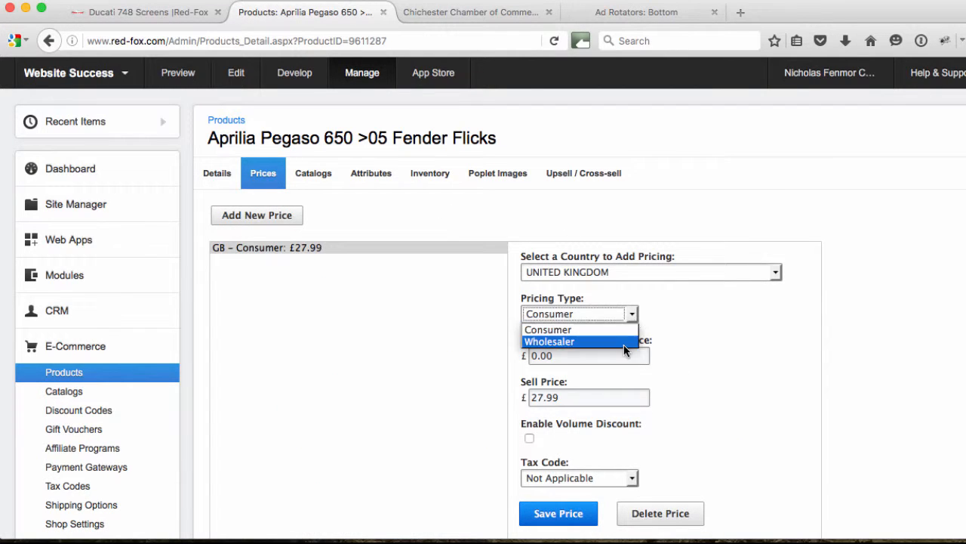
{"action": "left_click", "coordinate": [624, 329]}
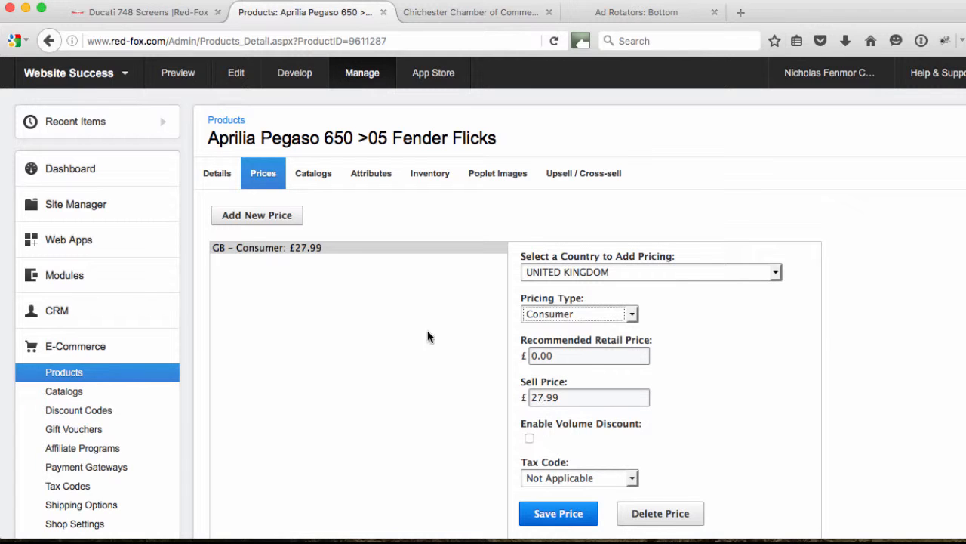
{"action": "left_click", "coordinate": [636, 273]}
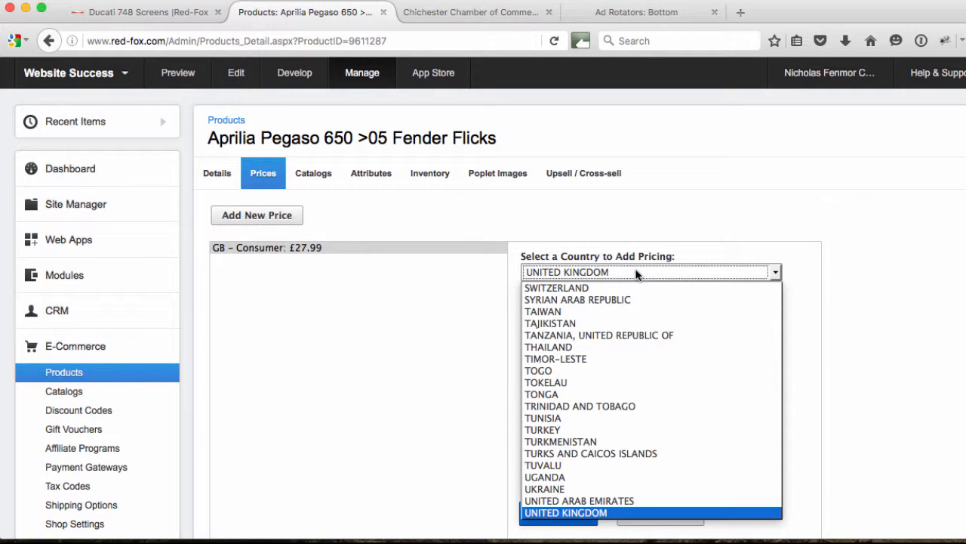
{"action": "left_click", "coordinate": [636, 273]}
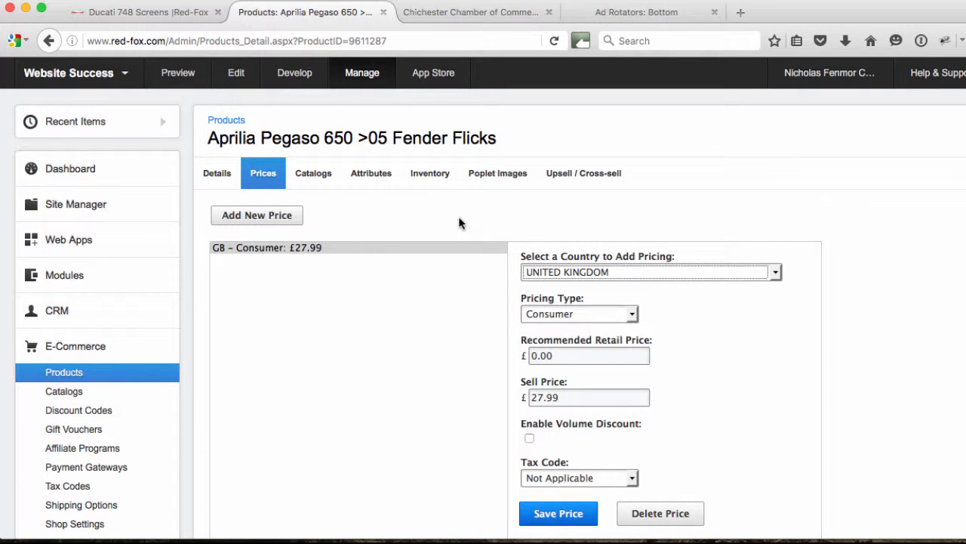
Step: Review the product's catalog assignments and its Colour attribute options
{"action": "left_click", "coordinate": [317, 175]}
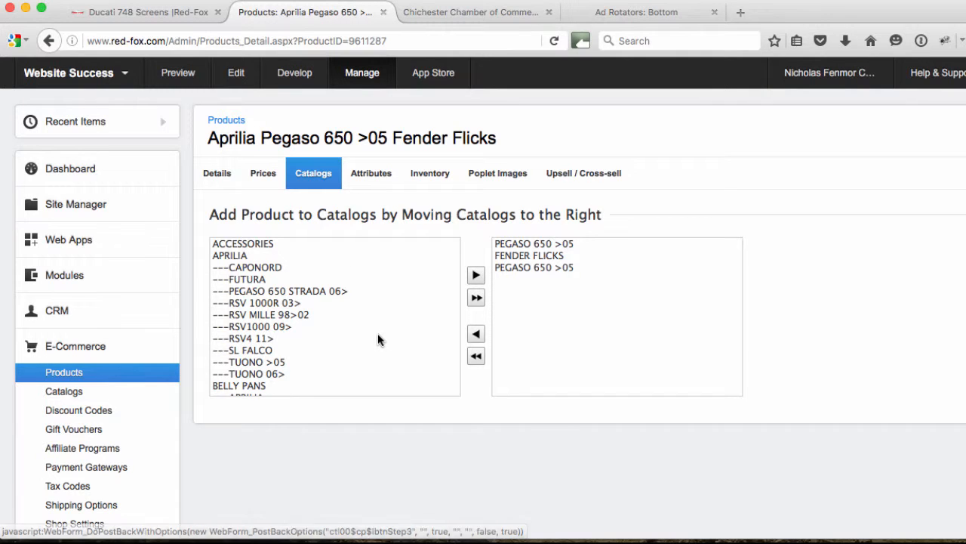
{"action": "scroll", "coordinate": [378, 326], "scroll_direction": "down", "scroll_amount": 5}
{"action": "scroll", "coordinate": [378, 326], "scroll_direction": "up", "scroll_amount": 5}
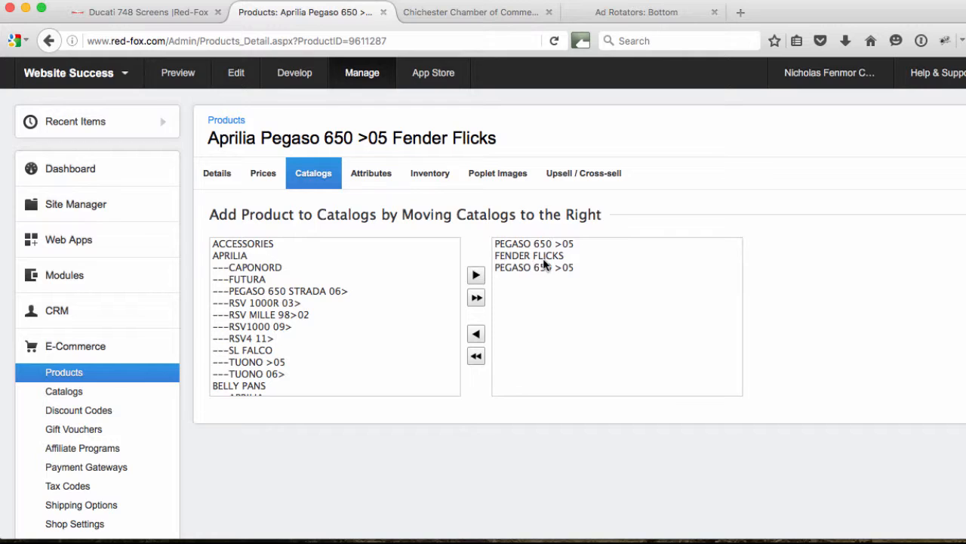
{"action": "left_click", "coordinate": [376, 176]}
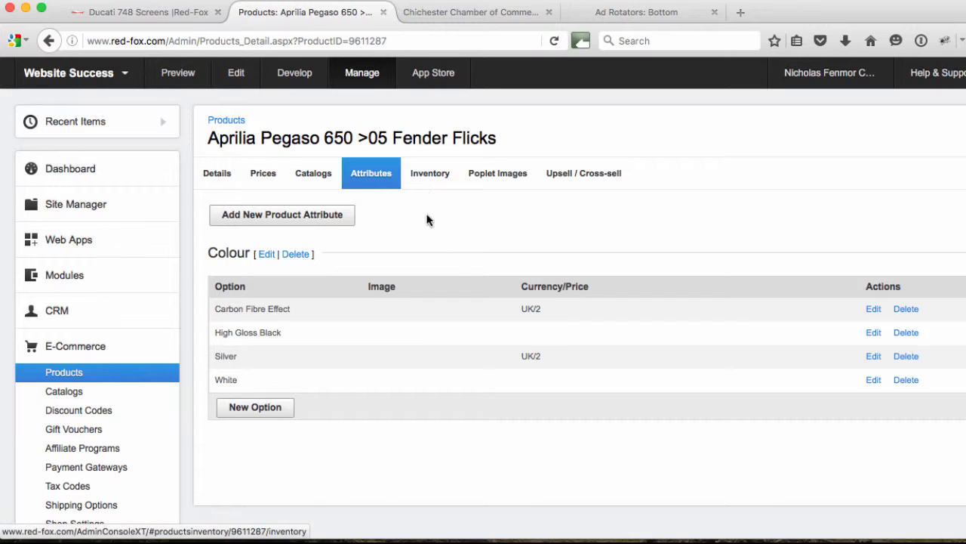
Step: Enable the product's inventory control to view the stock fields and Product Variations section, and disable it again
{"action": "left_click", "coordinate": [431, 181]}
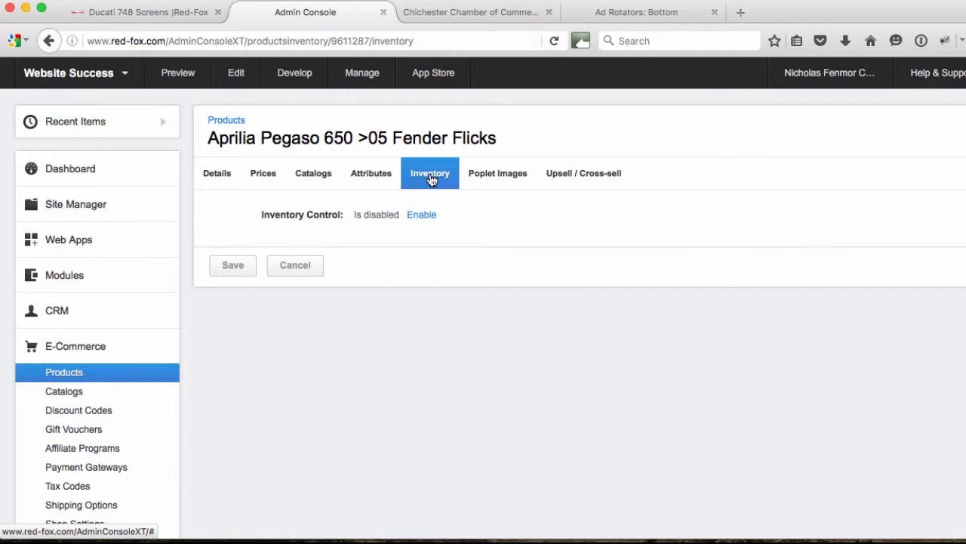
{"action": "left_click", "coordinate": [427, 218]}
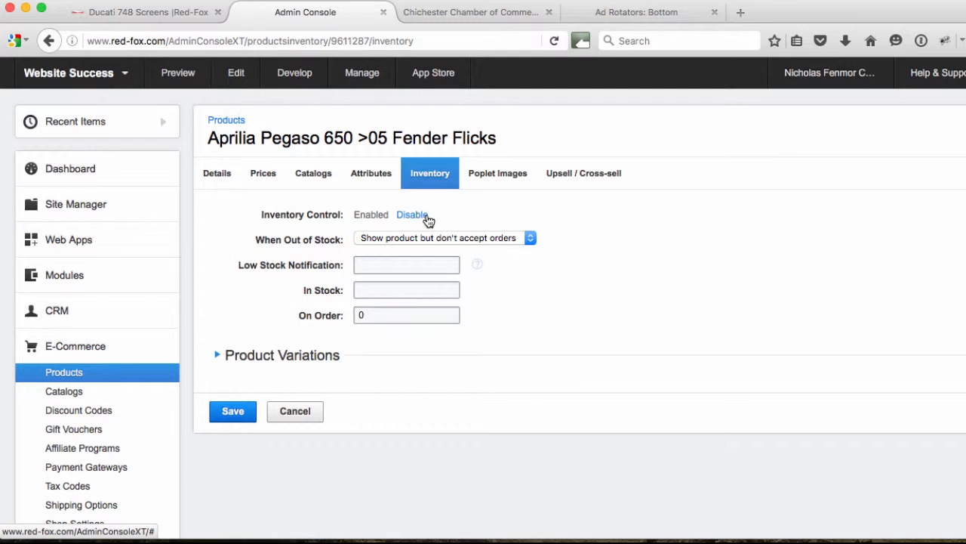
{"action": "left_click", "coordinate": [219, 358]}
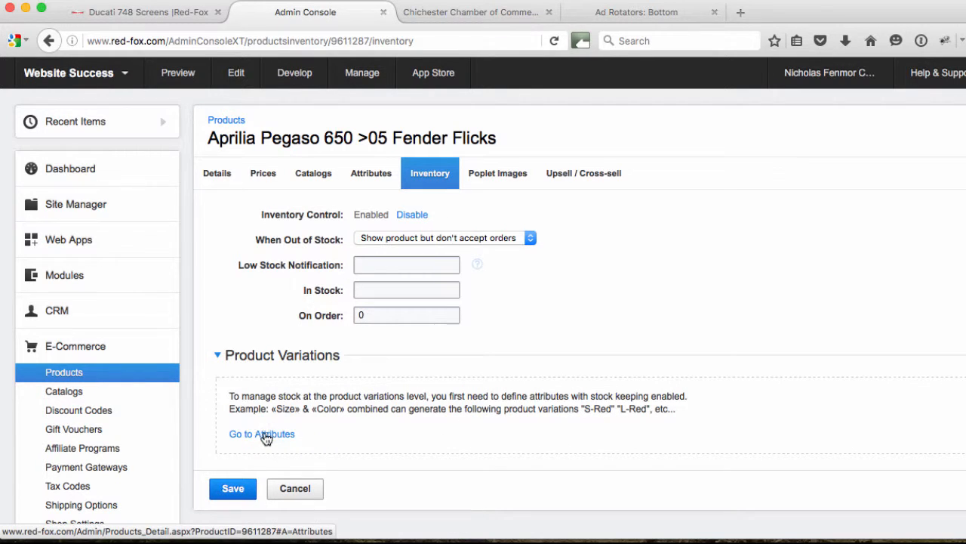
{"action": "left_click", "coordinate": [217, 358]}
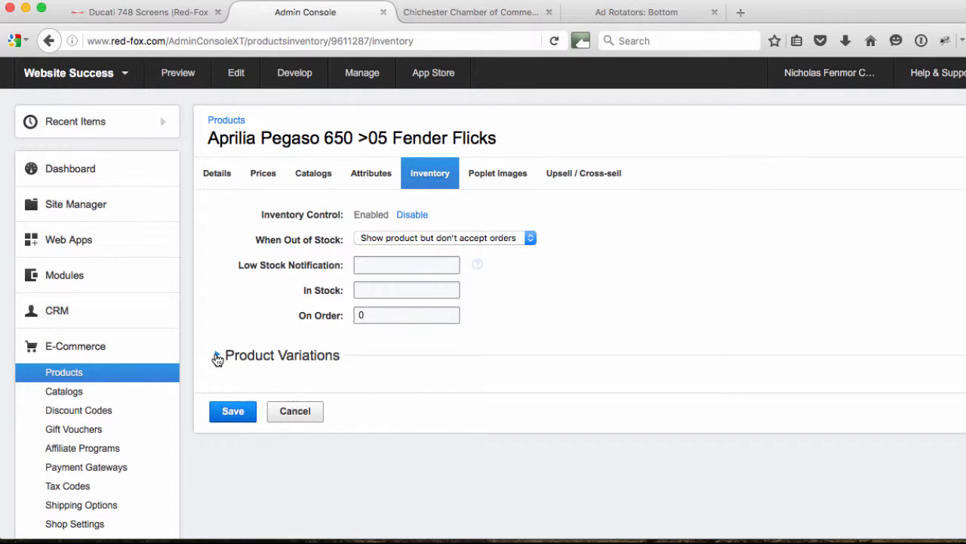
{"action": "left_click", "coordinate": [413, 215]}
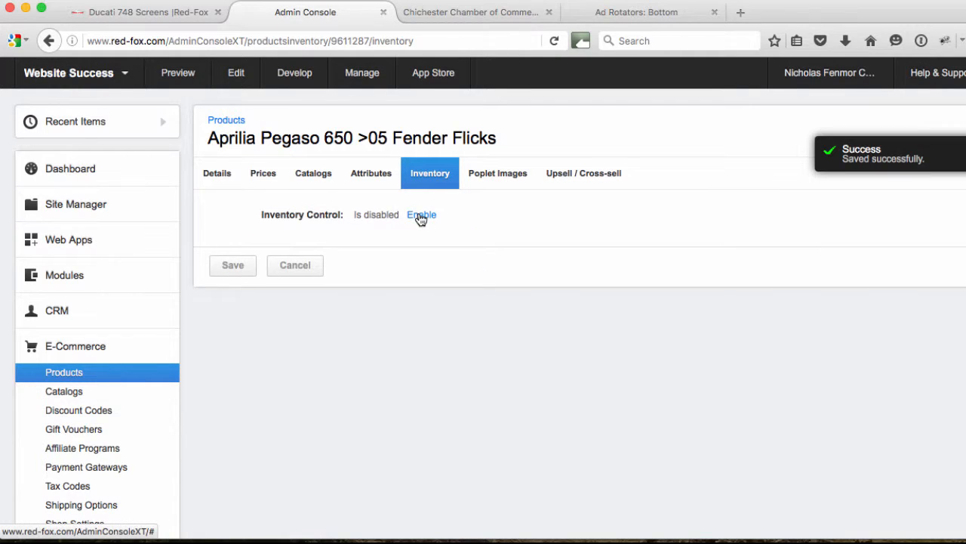
Step: View the product's poplet images
{"action": "left_click", "coordinate": [504, 178]}
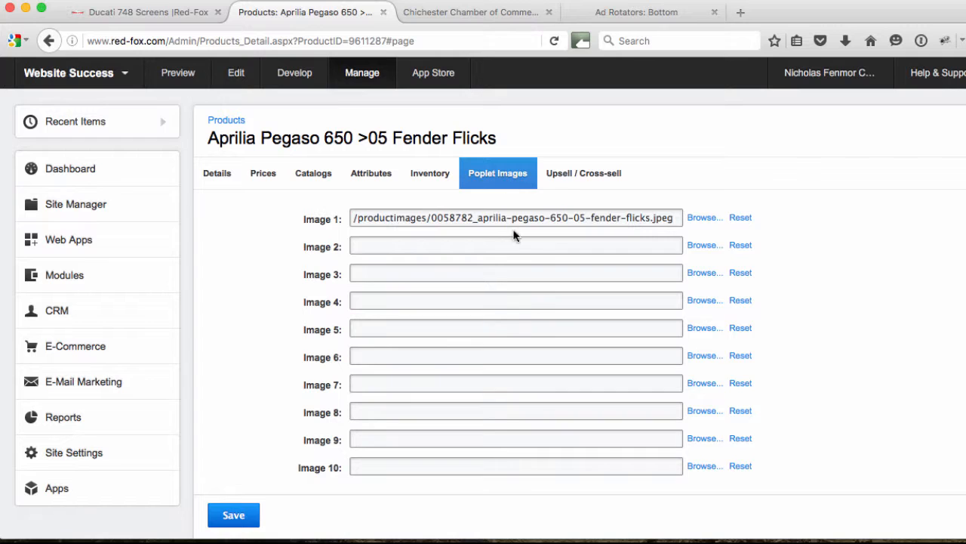
Step: Review the product's upsell and cross-sell options, highlighting Aprilia Pegaso 650 items among the available related products without adding any
{"action": "left_click", "coordinate": [571, 182]}
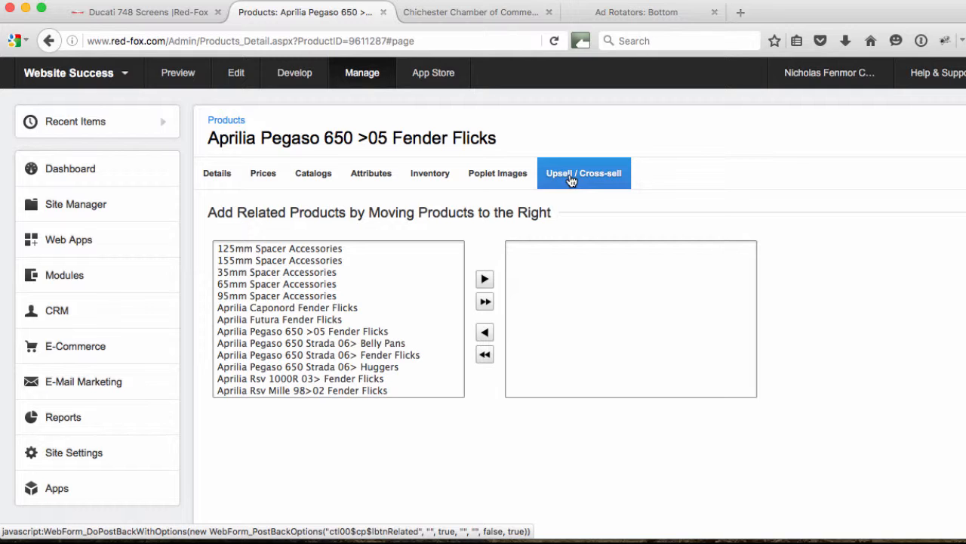
{"action": "scroll", "coordinate": [377, 324], "scroll_direction": "down", "scroll_amount": 1}
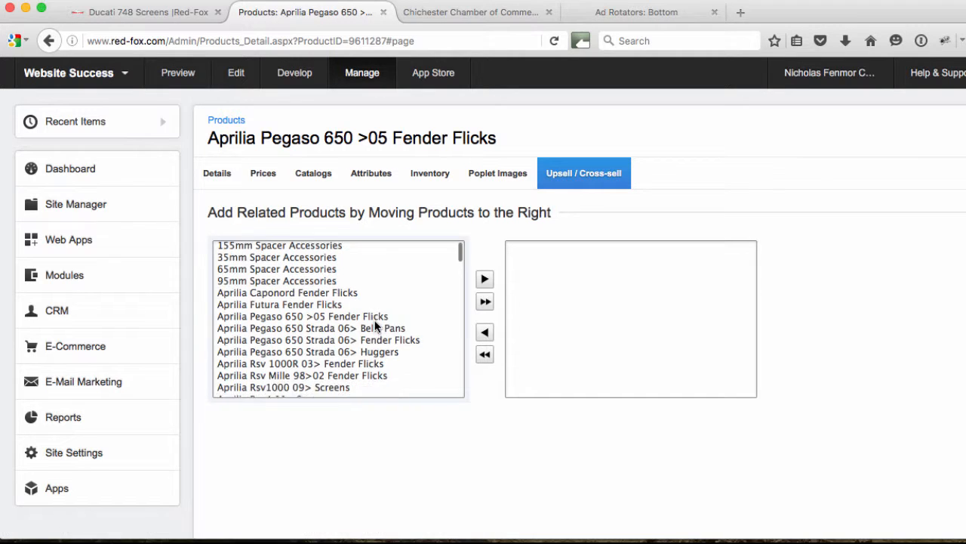
{"action": "left_click", "coordinate": [288, 323]}
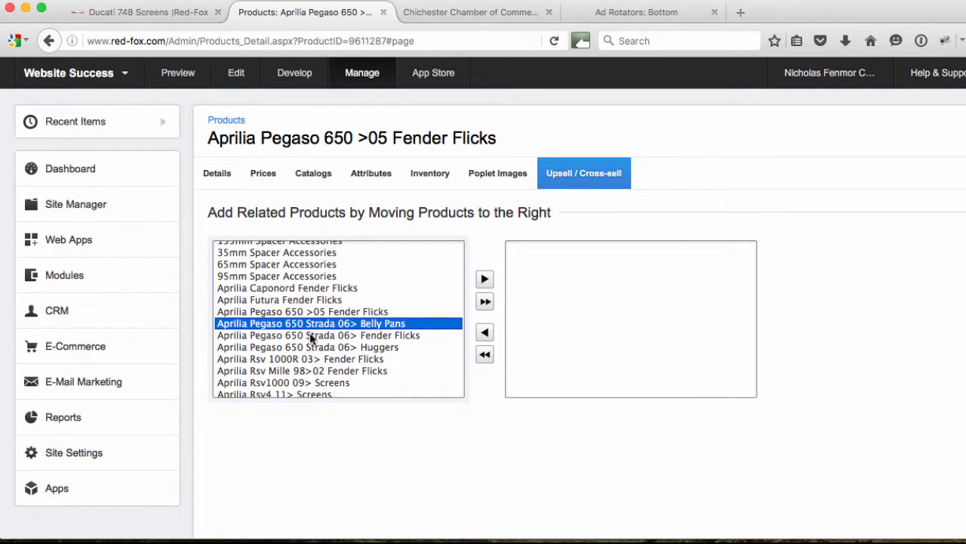
{"action": "left_click", "coordinate": [337, 347]}
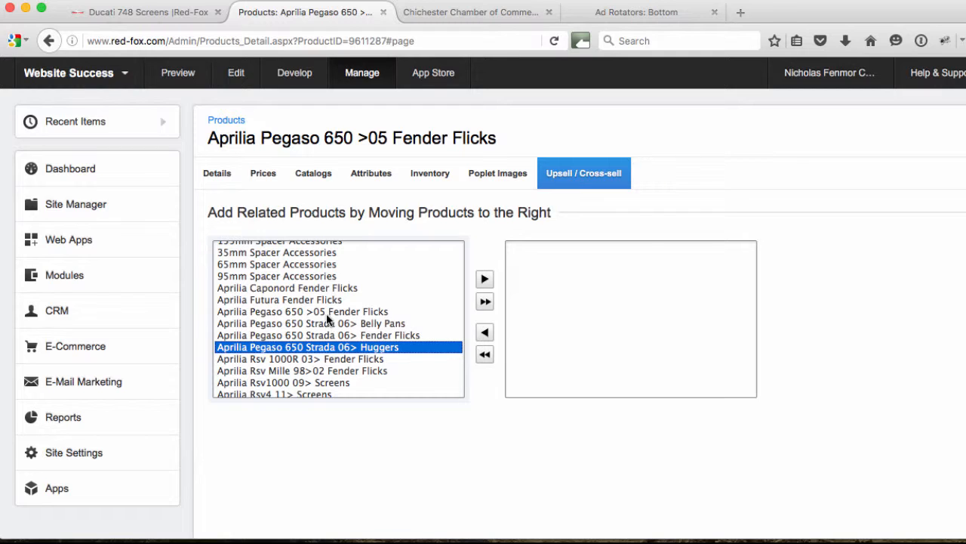
{"action": "left_click", "coordinate": [329, 312]}
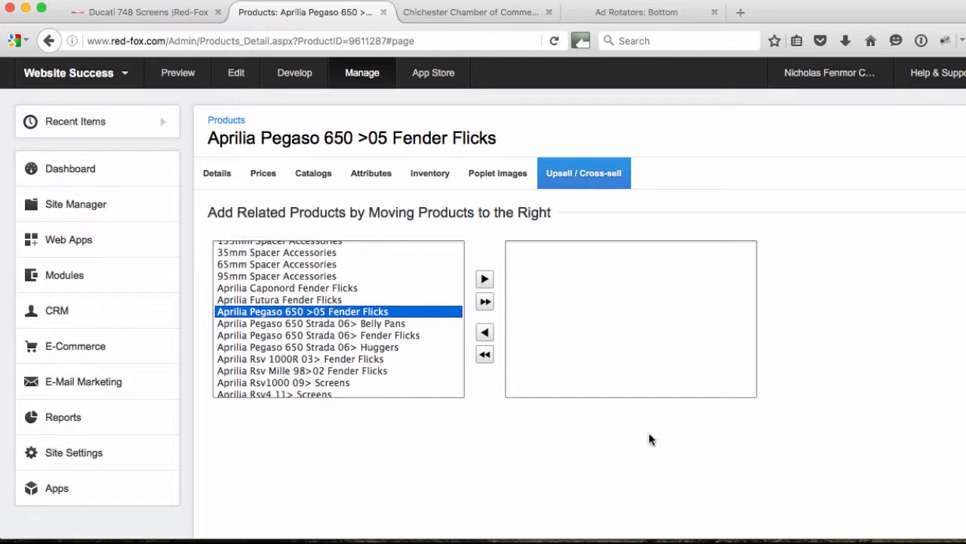
{"action": "left_click", "coordinate": [606, 441]}
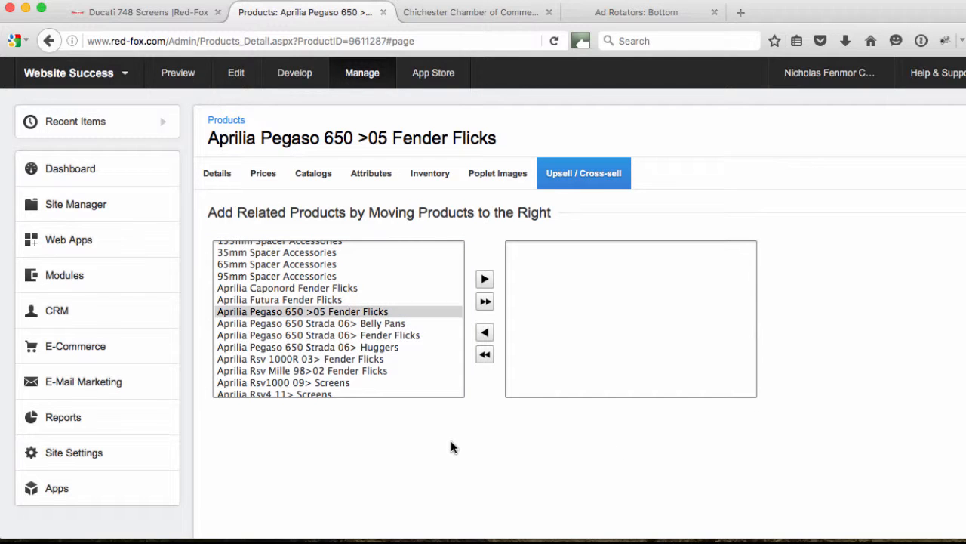
{"action": "scroll", "coordinate": [451, 442], "scroll_direction": "down", "scroll_amount": 1}
{"action": "scroll", "coordinate": [451, 440], "scroll_direction": "up", "scroll_amount": 1}
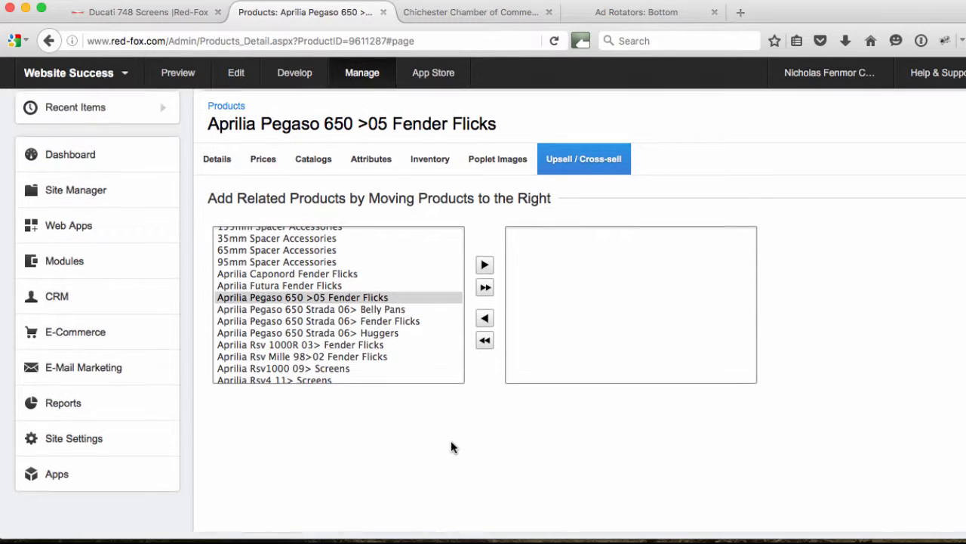
Step: Expand the E-Commerce section and look through its options, from Products and Catalogs to Shipping Options and Shop Settings
{"action": "left_click", "coordinate": [76, 345]}
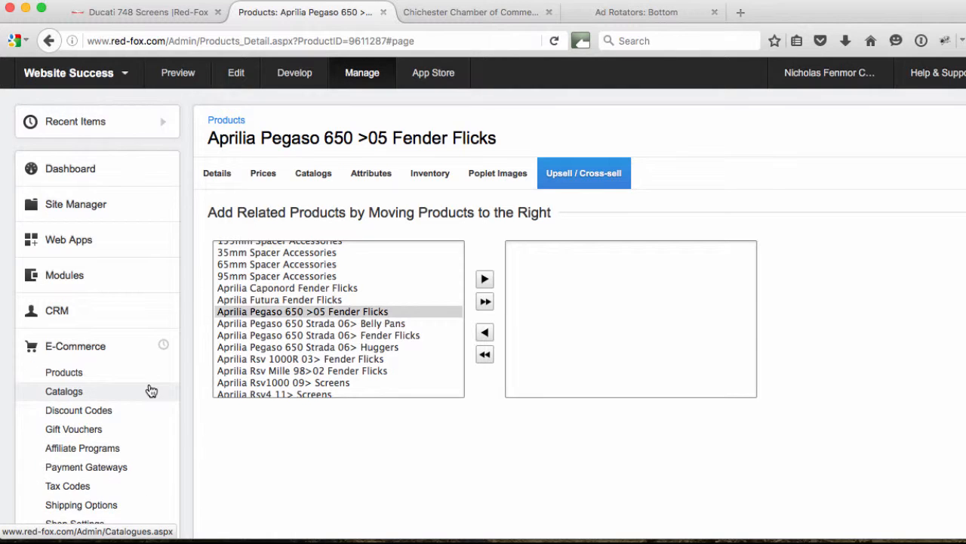
{"action": "scroll", "coordinate": [149, 390], "scroll_direction": "down", "scroll_amount": 5}
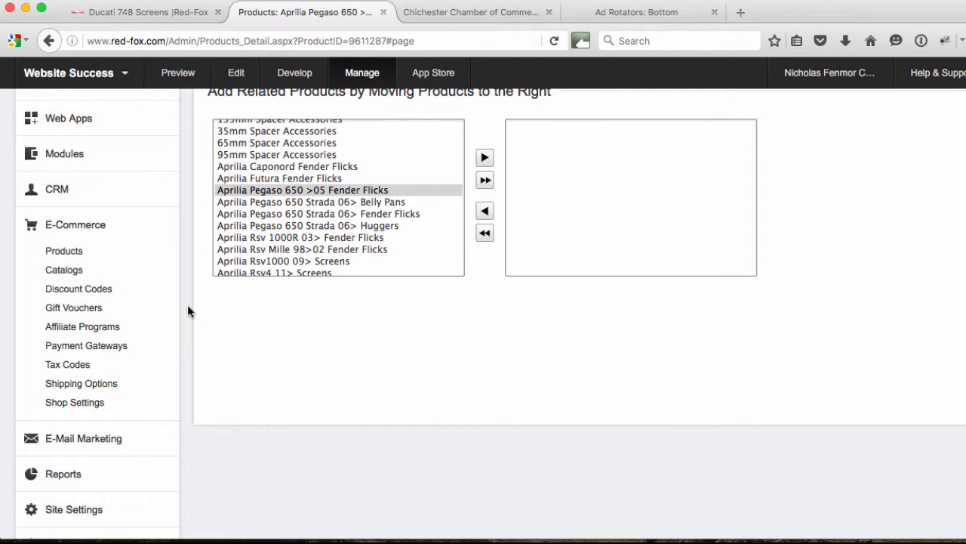
{"action": "scroll", "coordinate": [187, 311], "scroll_direction": "down", "scroll_amount": 1}
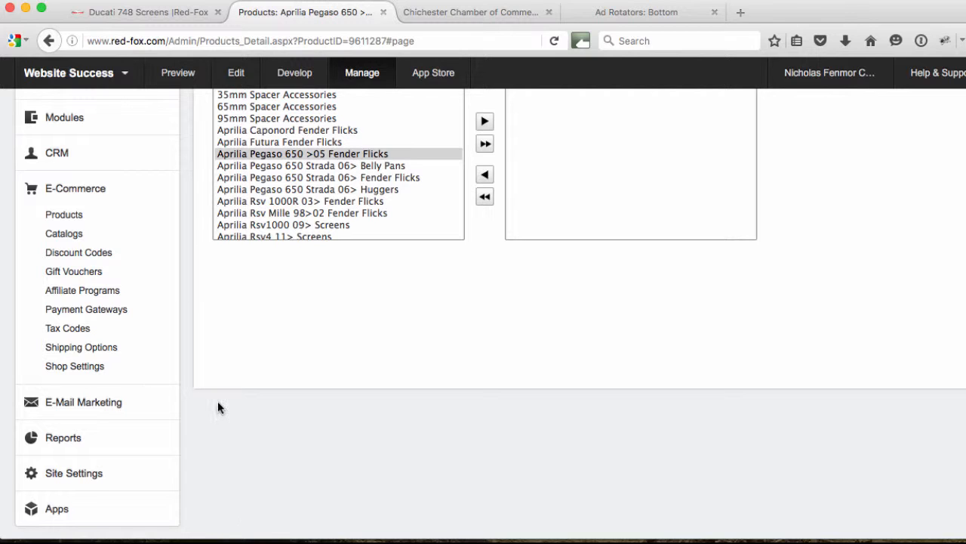
{"action": "scroll", "coordinate": [190, 359], "scroll_direction": "up", "scroll_amount": 4}
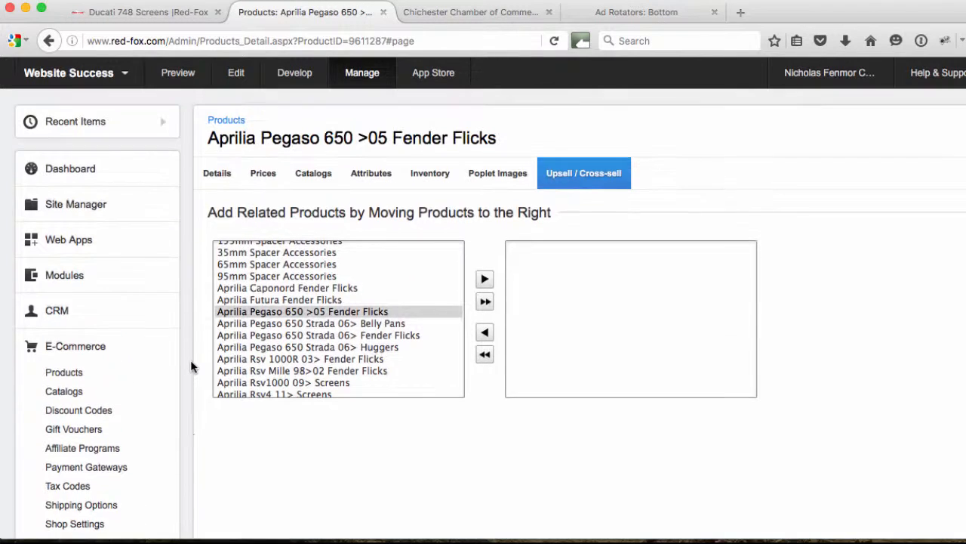